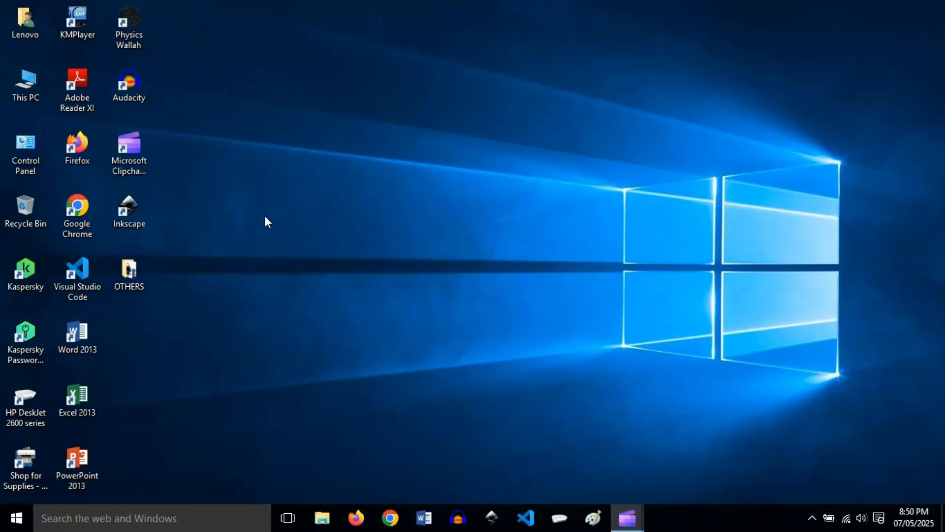
Look through the design images in the Saved Pictures folder inside Pictures, and close the folder window.
{"action": "left_click", "coordinate": [17, 88]}
{"action": "double_click", "coordinate": [17, 87]}
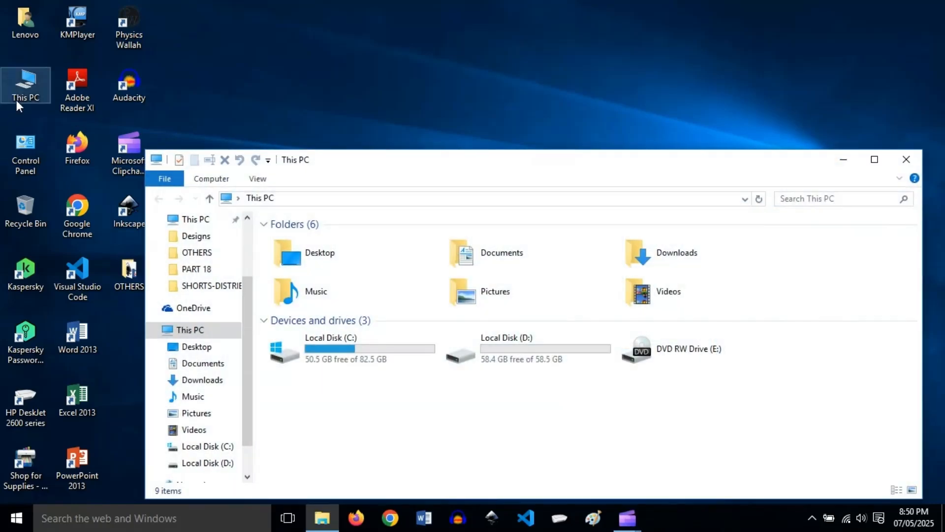
{"action": "double_click", "coordinate": [488, 304]}
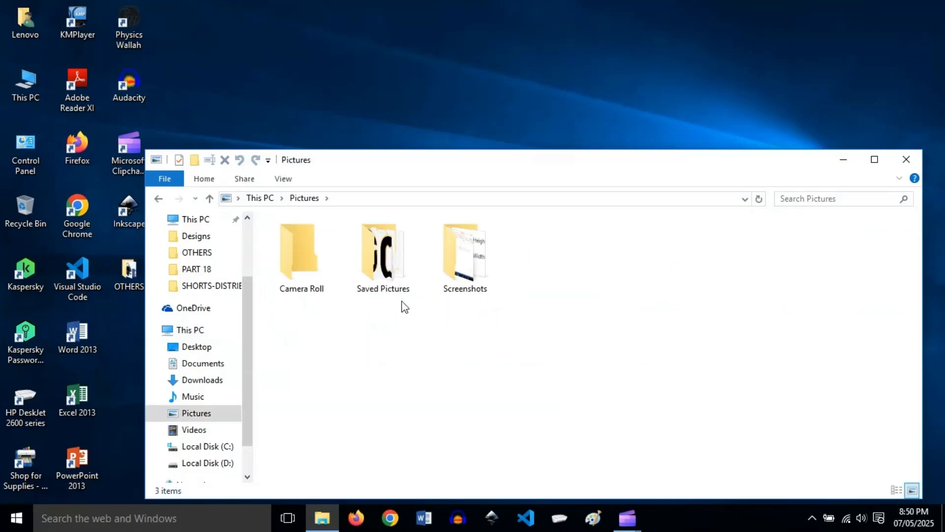
{"action": "double_click", "coordinate": [387, 265]}
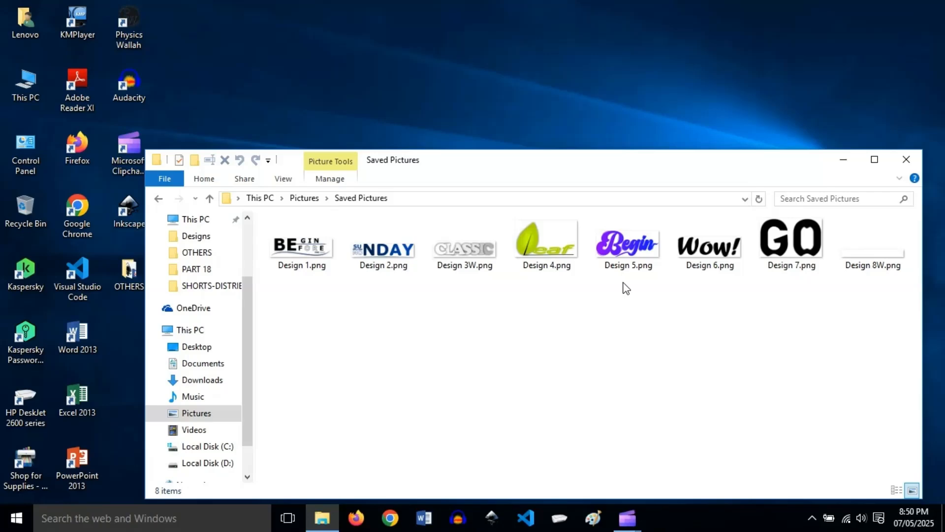
{"action": "left_click", "coordinate": [910, 164]}
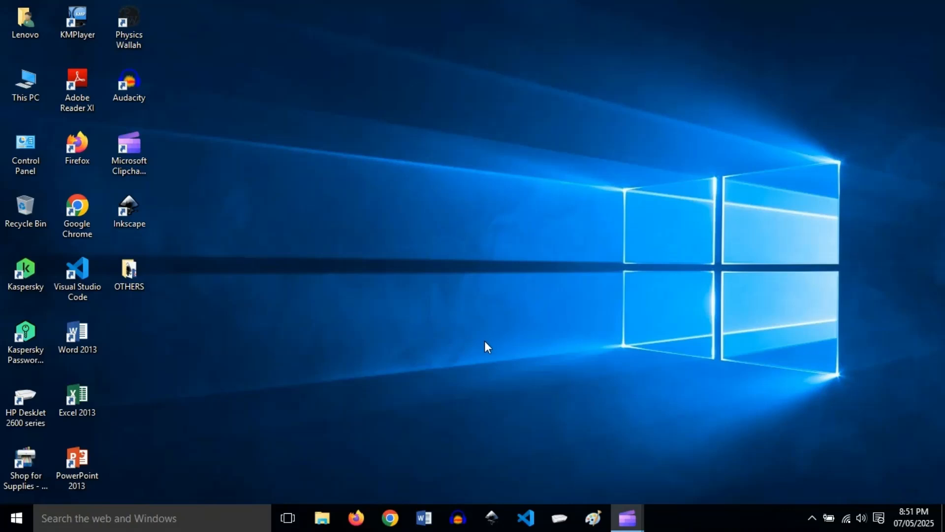
Open Word and create a new blank document.
{"action": "left_click", "coordinate": [424, 517]}
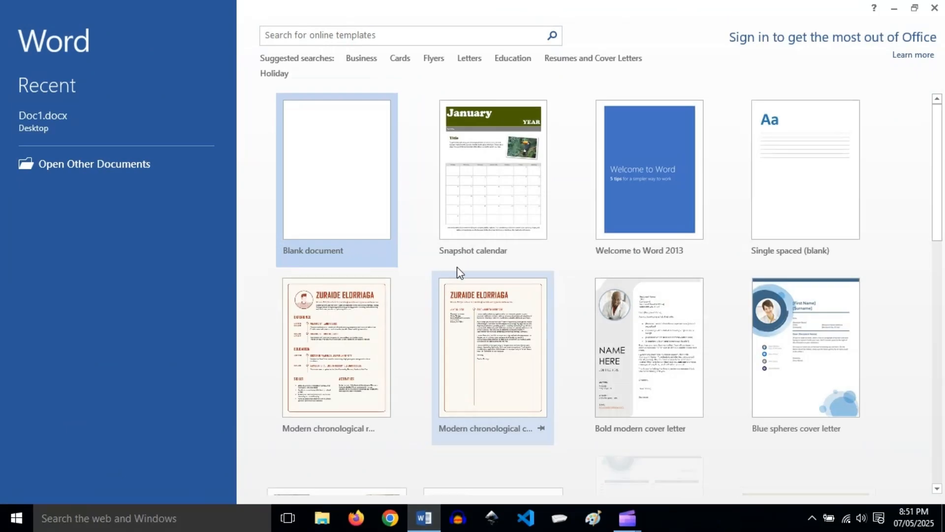
{"action": "left_click", "coordinate": [327, 211]}
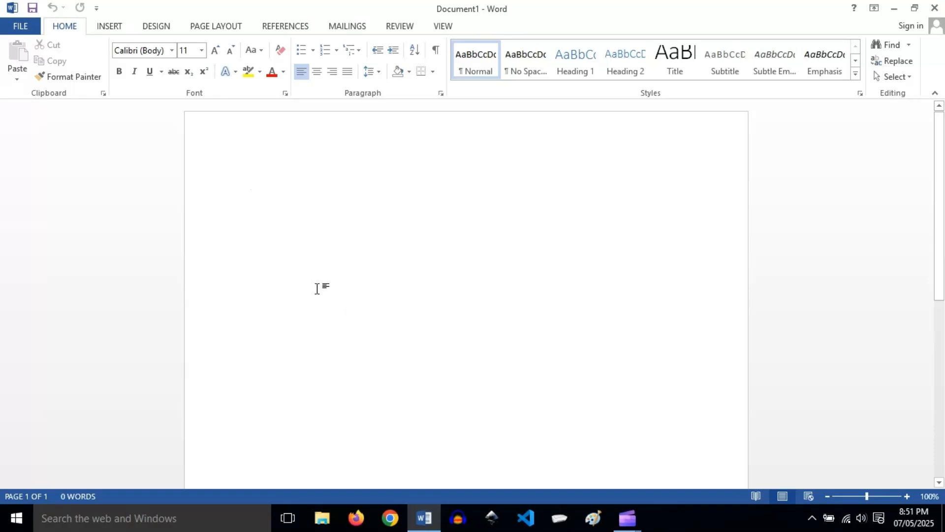
Reduce the document's bottom margin through the custom page setup and set the paper size to A4.
{"action": "left_click", "coordinate": [215, 30]}
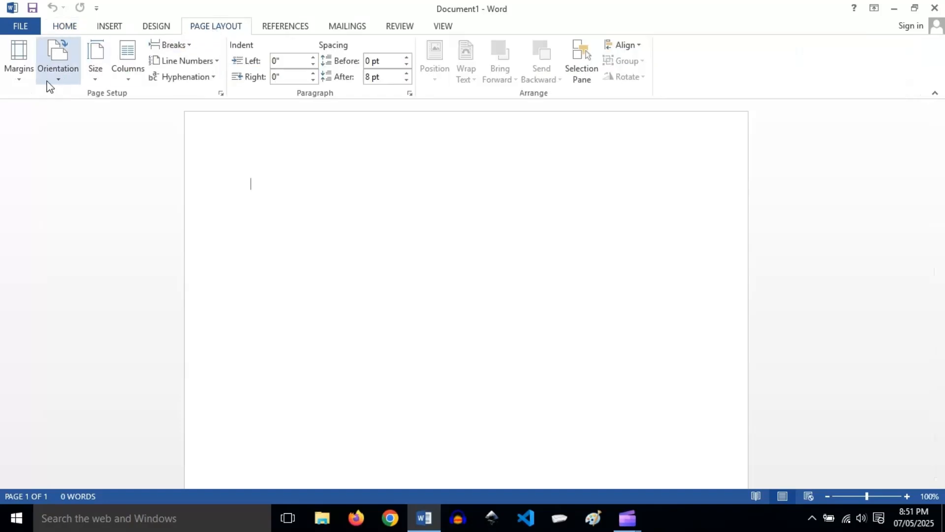
{"action": "left_click", "coordinate": [19, 80]}
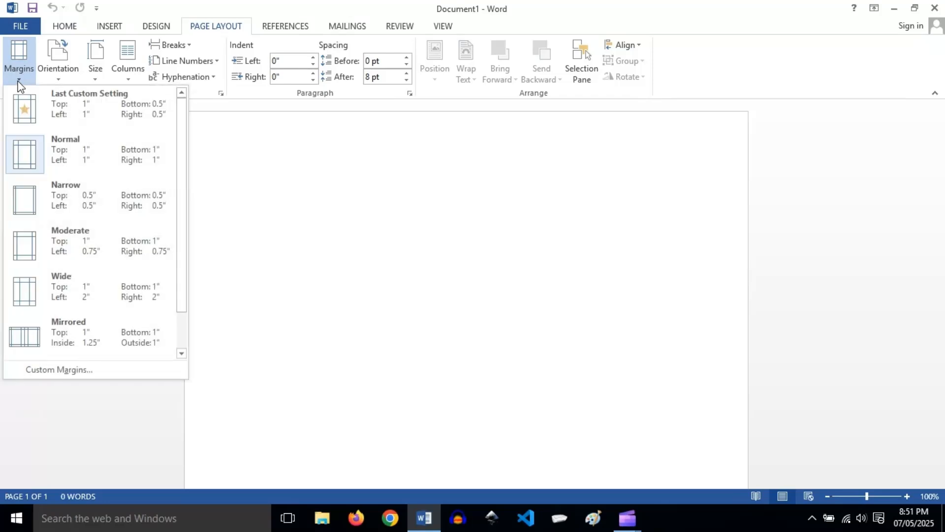
{"action": "left_click", "coordinate": [49, 367]}
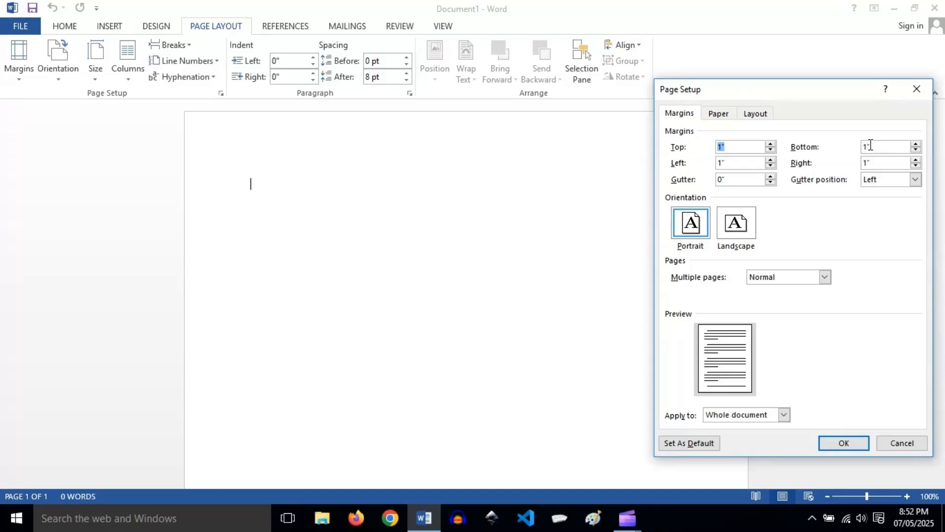
{"action": "left_click", "coordinate": [916, 150]}
{"action": "left_click", "coordinate": [915, 151]}
{"action": "left_click", "coordinate": [916, 150]}
{"action": "left_click", "coordinate": [844, 444]}
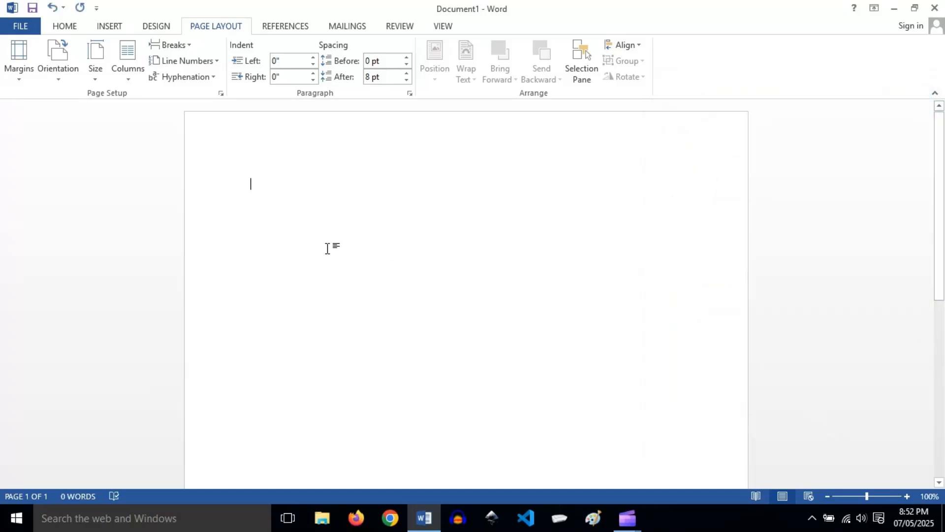
{"action": "left_click", "coordinate": [95, 83]}
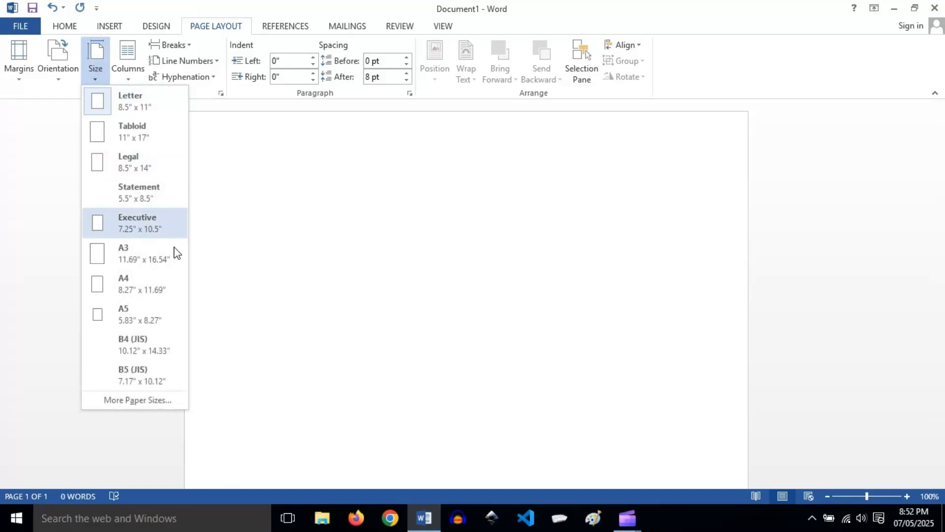
{"action": "left_click", "coordinate": [138, 288]}
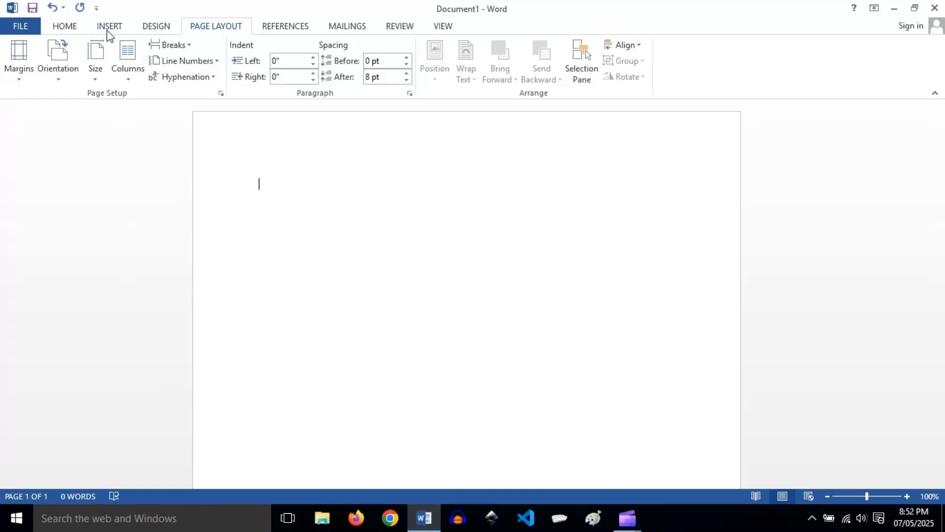
Insert a table with one column and one row at the start of the page.
{"action": "left_click", "coordinate": [109, 30]}
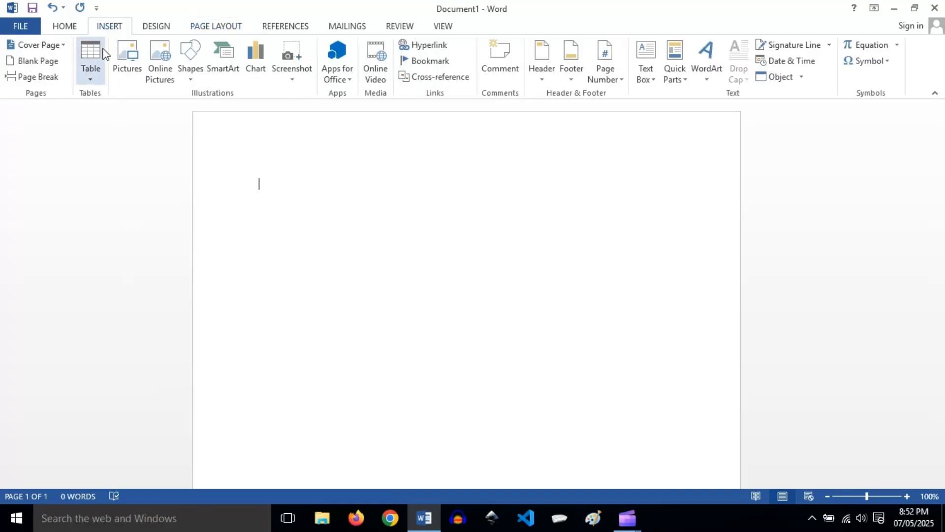
{"action": "left_click", "coordinate": [91, 73]}
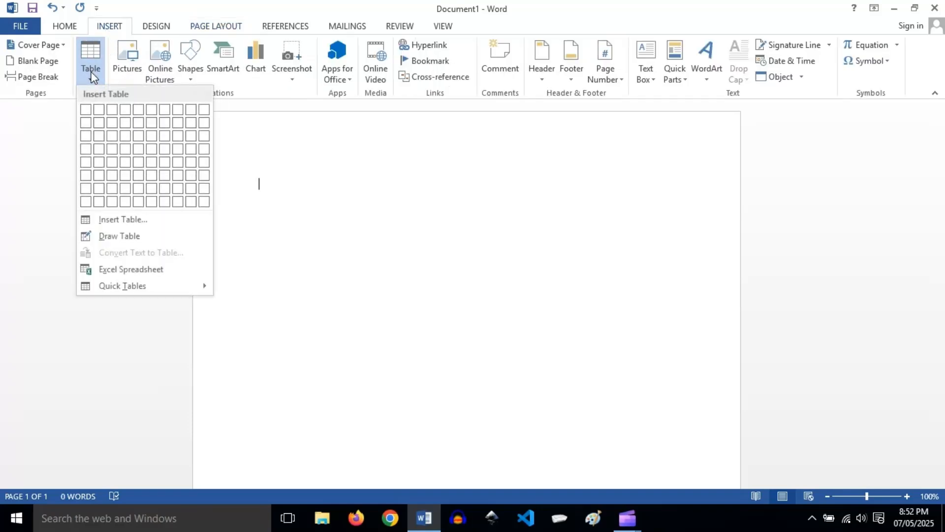
{"action": "left_click", "coordinate": [85, 109]}
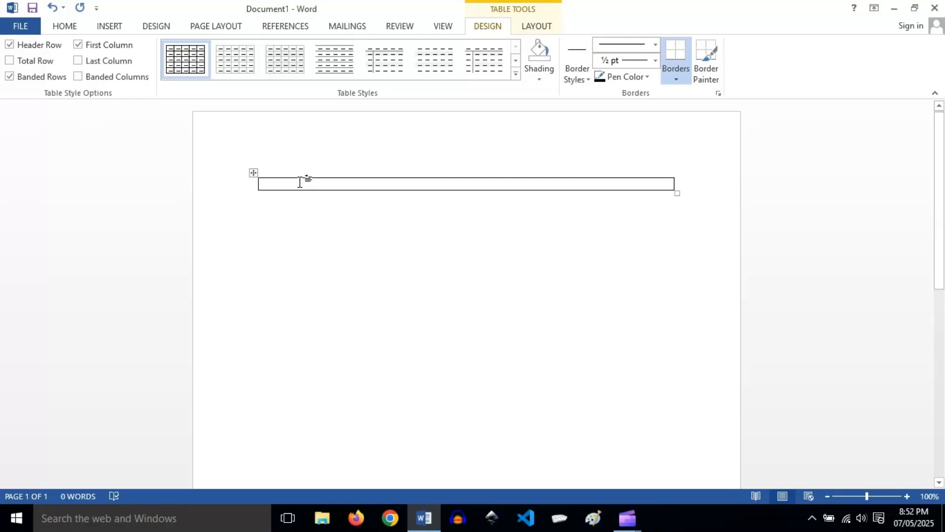
Set the table cell's height to 1.75" and its width to 3.25".
{"action": "left_click", "coordinate": [526, 28]}
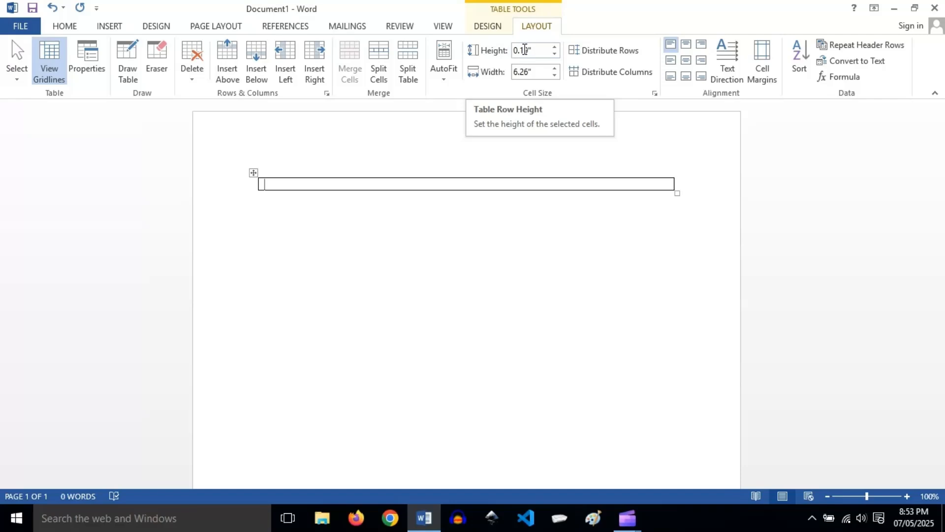
{"action": "left_click", "coordinate": [524, 50]}
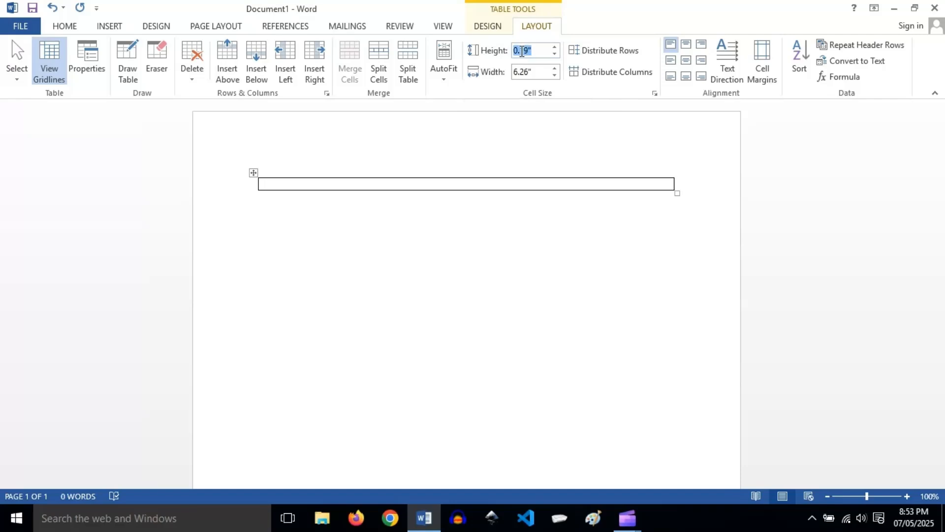
{"action": "type", "text": "1.75"}
{"action": "key", "text": "Return"}
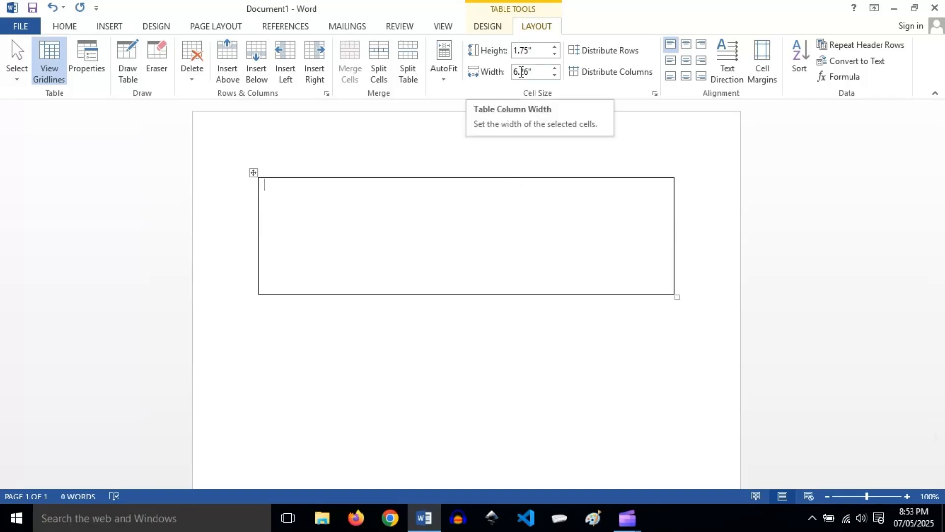
{"action": "left_click", "coordinate": [521, 73]}
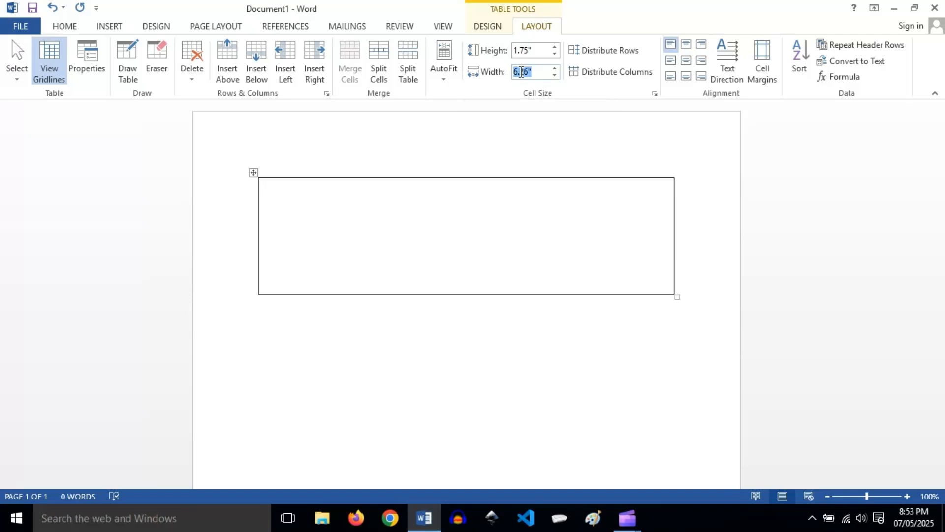
{"action": "type", "text": "3.25"}
{"action": "key", "text": "Return"}
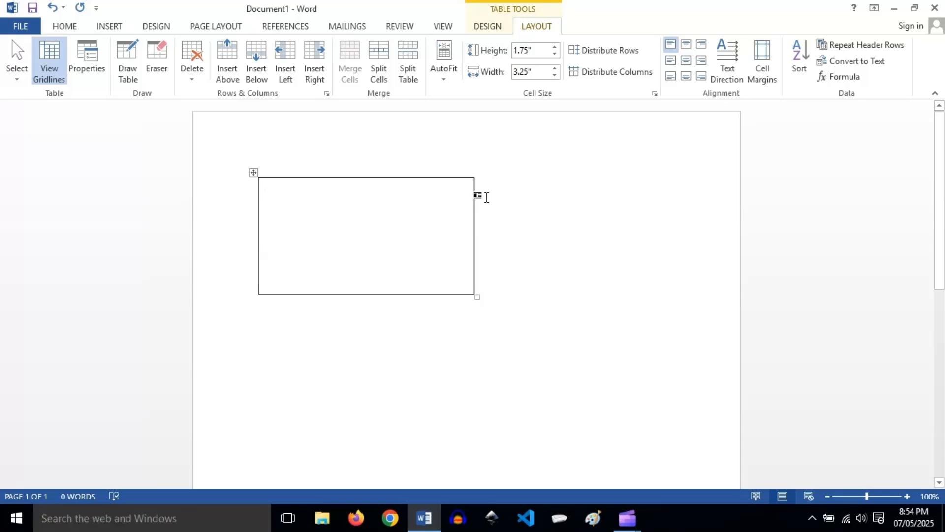
Add a second column after the existing cell and set its width to 0.25" as a narrow gap.
{"action": "mouse_move", "coordinate": [475, 173]}
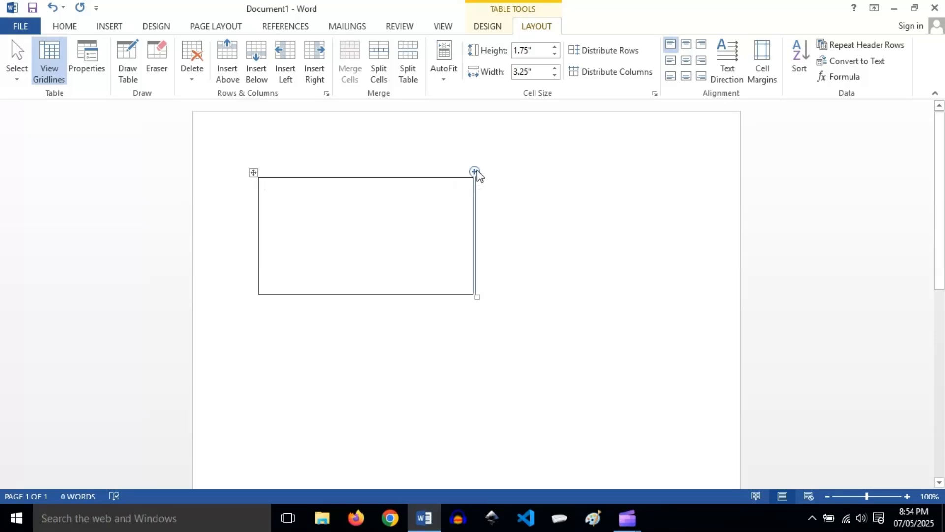
{"action": "left_click", "coordinate": [474, 173]}
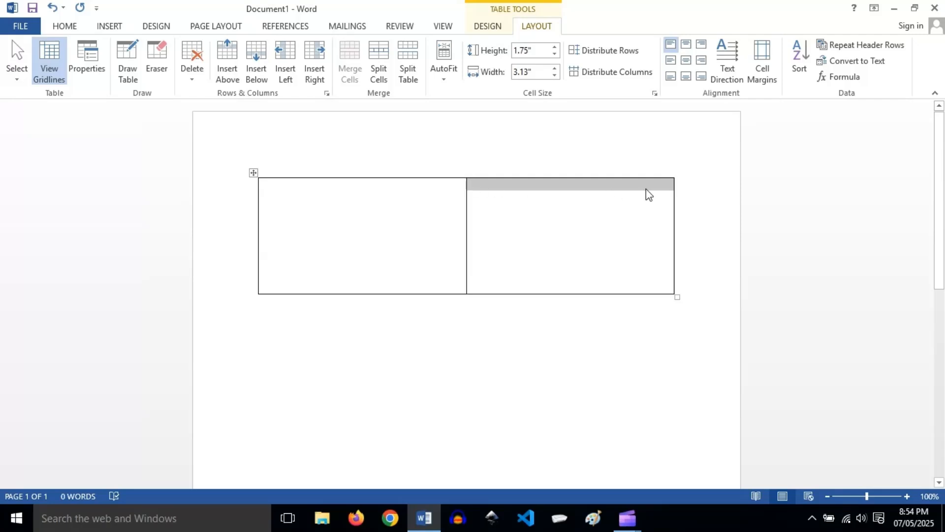
{"action": "left_click", "coordinate": [520, 73]}
{"action": "key", "text": "BackSpace"}
{"action": "type", "text": ".25"}
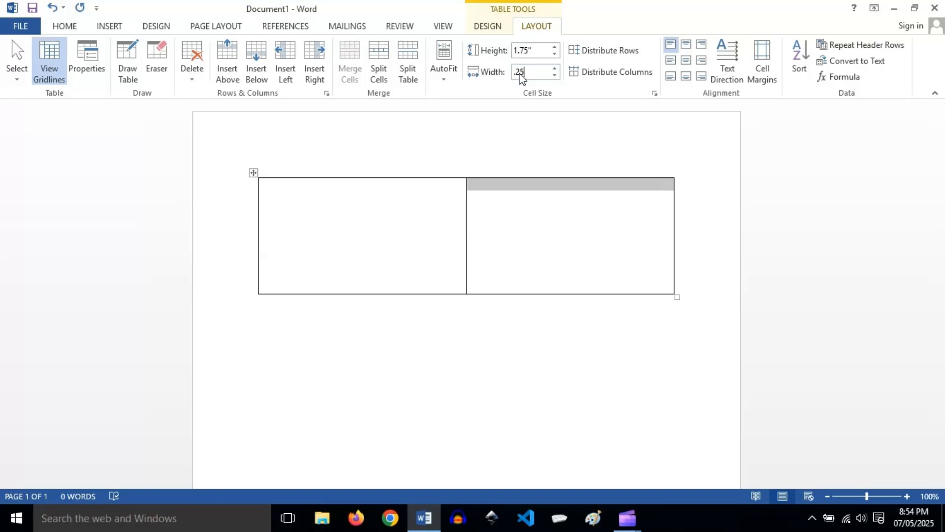
{"action": "key", "text": "Return"}
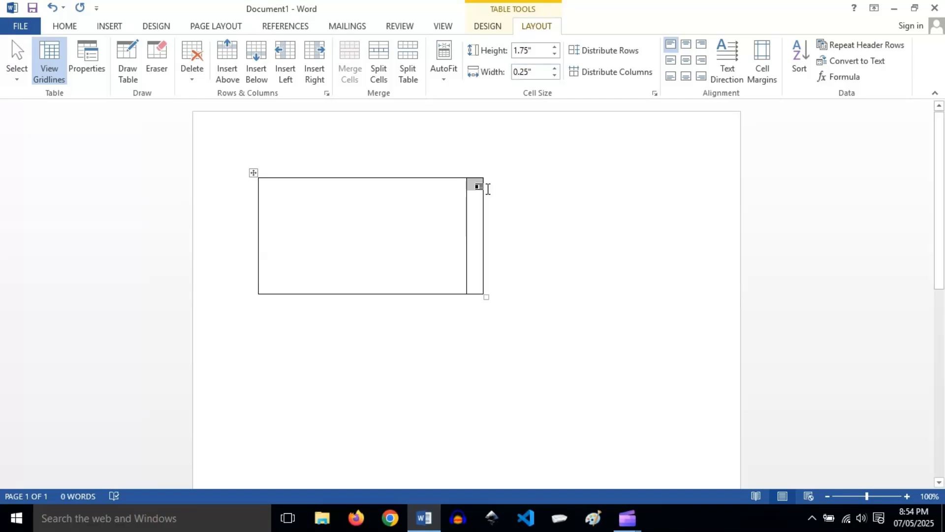
{"action": "left_click", "coordinate": [530, 235]}
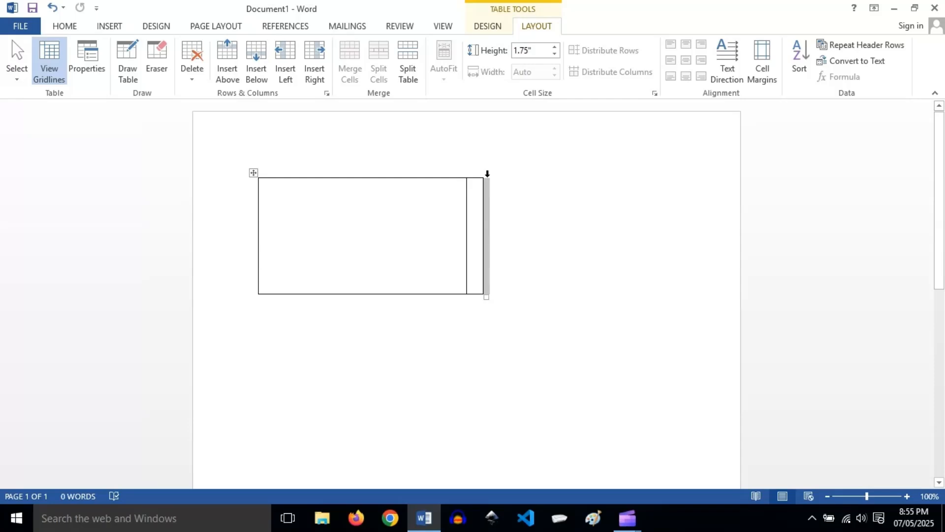
Add a third column after the narrow gap column and set its width to 3.25".
{"action": "left_click", "coordinate": [477, 207]}
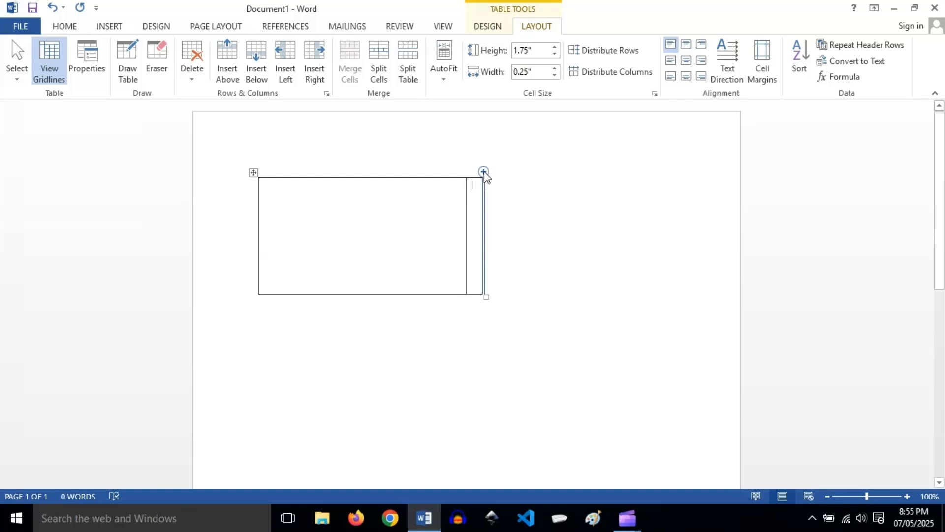
{"action": "left_click", "coordinate": [483, 171]}
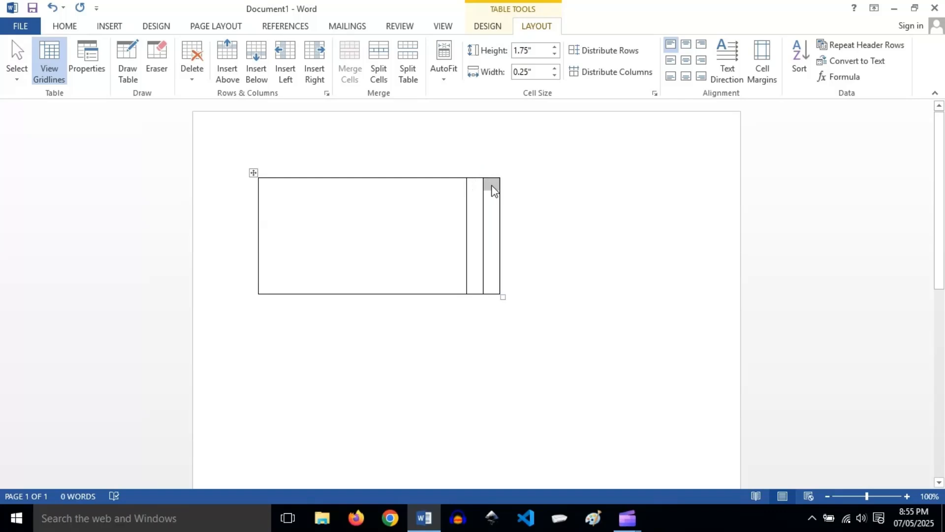
{"action": "left_click", "coordinate": [518, 72]}
{"action": "type", "text": "3"}
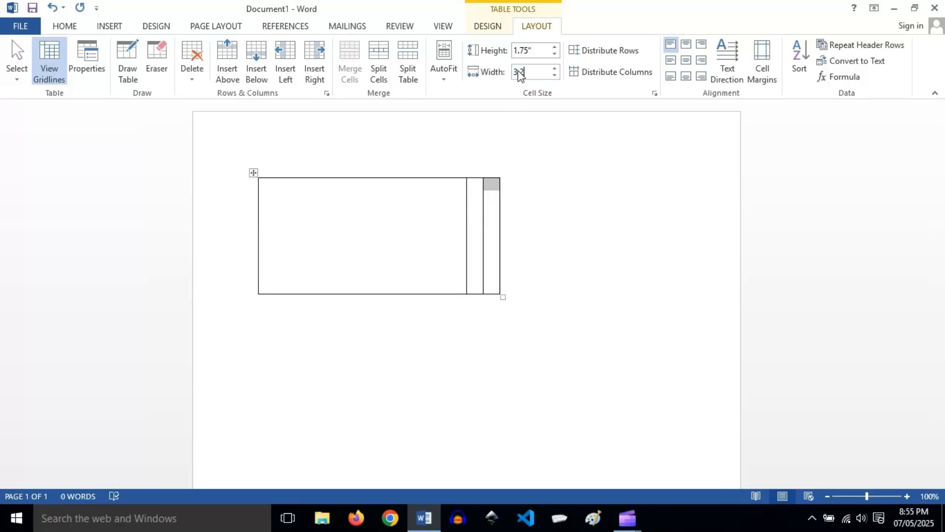
{"action": "type", "text": ".25"}
{"action": "key", "text": "Return"}
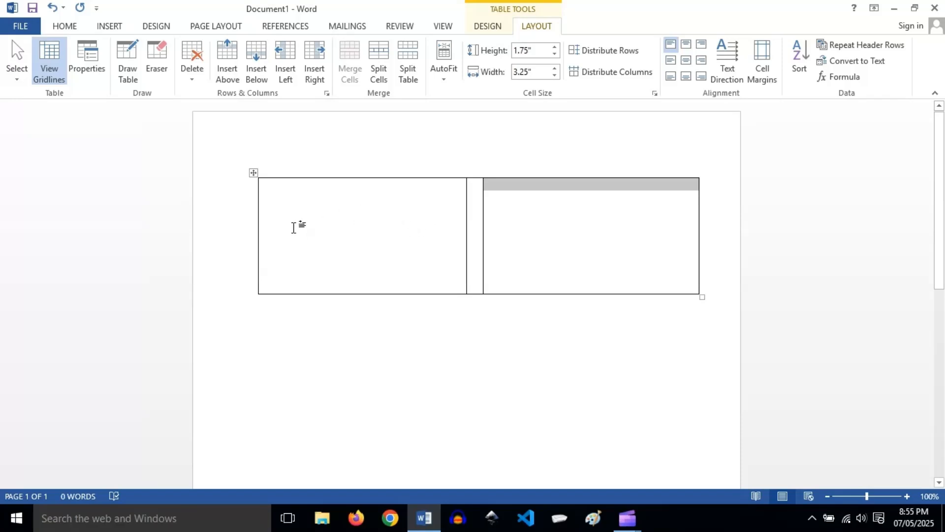
Set the first column's width to 3.25" so it matches the third column.
{"action": "left_click", "coordinate": [298, 223]}
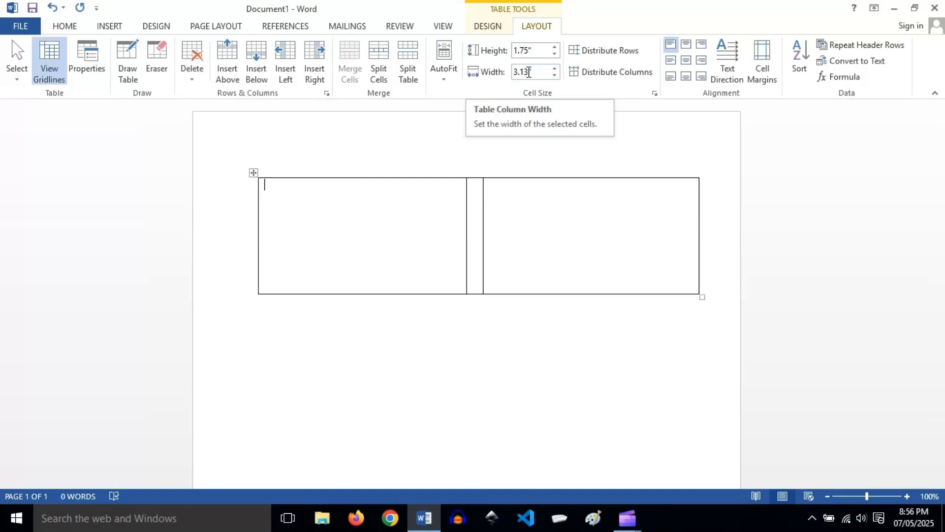
{"action": "left_click", "coordinate": [526, 72]}
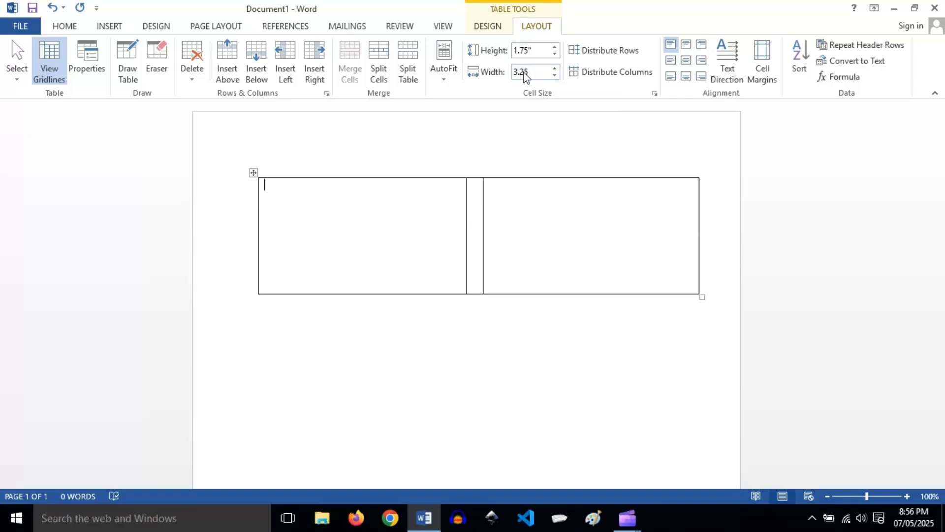
{"action": "type", "text": "3.25"}
{"action": "key", "text": "Return"}
{"action": "left_click", "coordinate": [597, 228]}
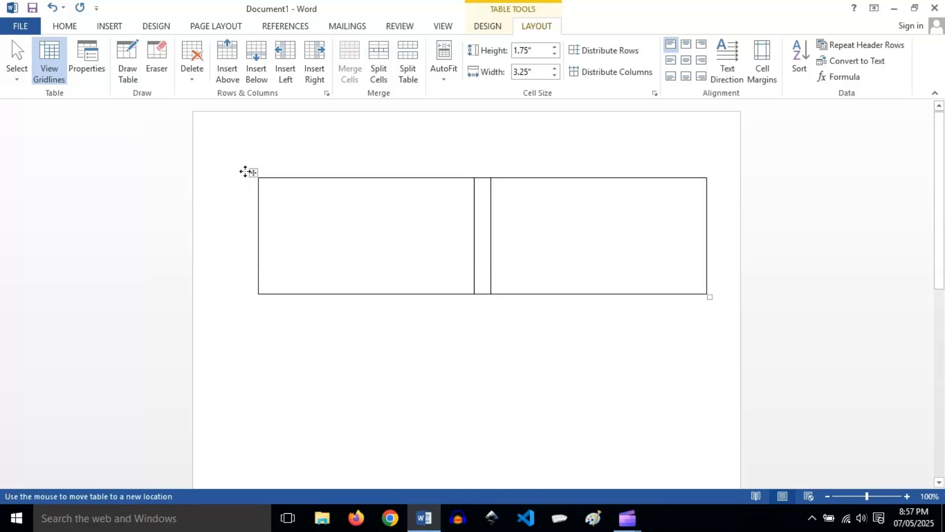
Move the whole table slightly toward the page's left edge so it sits centred between both page edges.
{"action": "left_click_drag", "start_coordinate": [240, 171], "coordinate": [238, 171]}
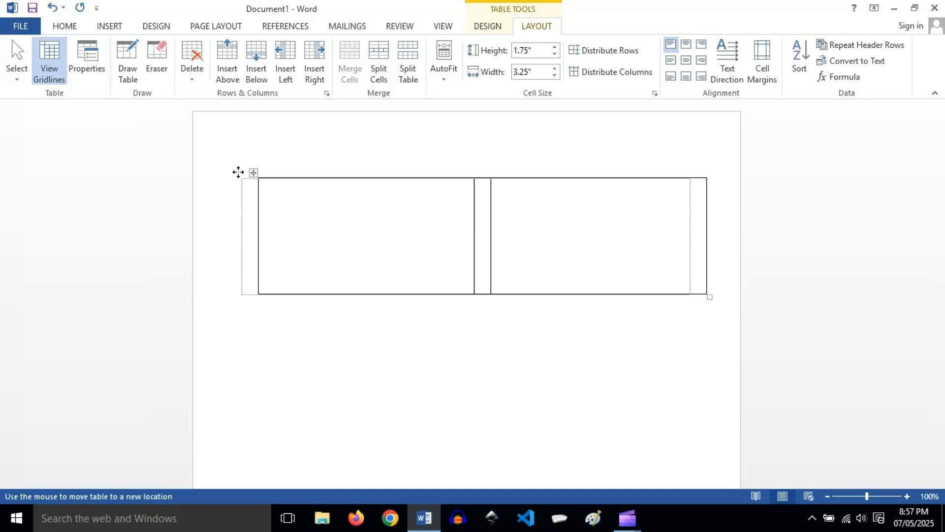
{"action": "mouse_move", "coordinate": [238, 172]}
{"action": "left_mouse_down"}
{"action": "mouse_move", "coordinate": [253, 173]}
{"action": "mouse_move", "coordinate": [238, 172]}
{"action": "left_mouse_up"}
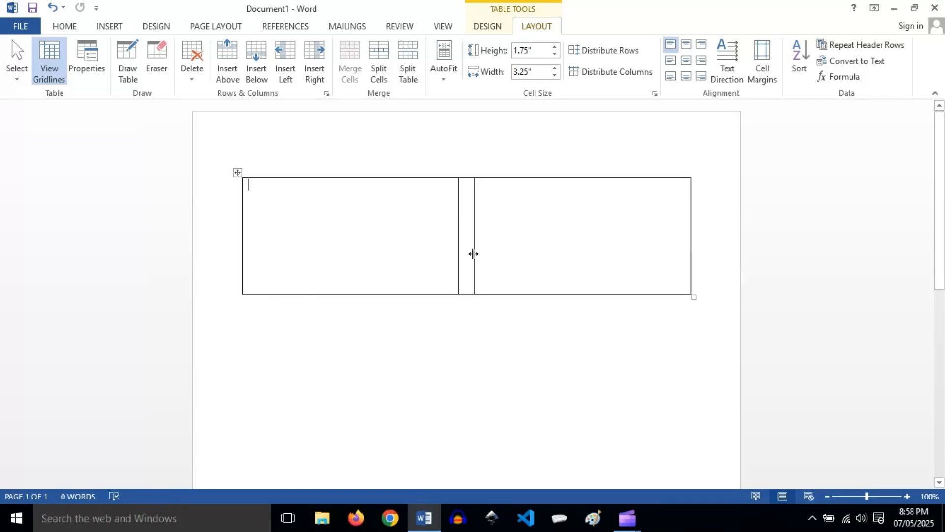
{"action": "key", "text": "ctrl+z"}
Add a row below the first table row and set its height to 0.25" as a narrow gap.
{"action": "mouse_move", "coordinate": [236, 297]}
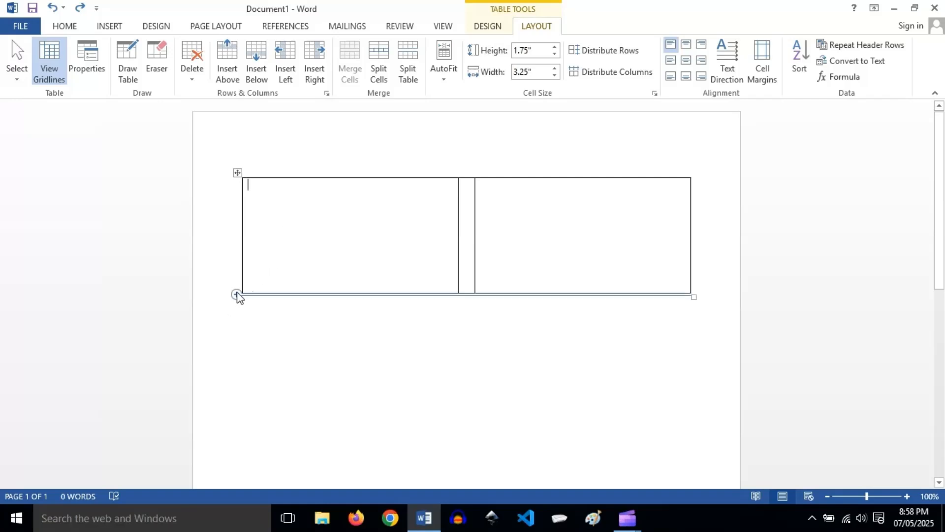
{"action": "left_click", "coordinate": [236, 294]}
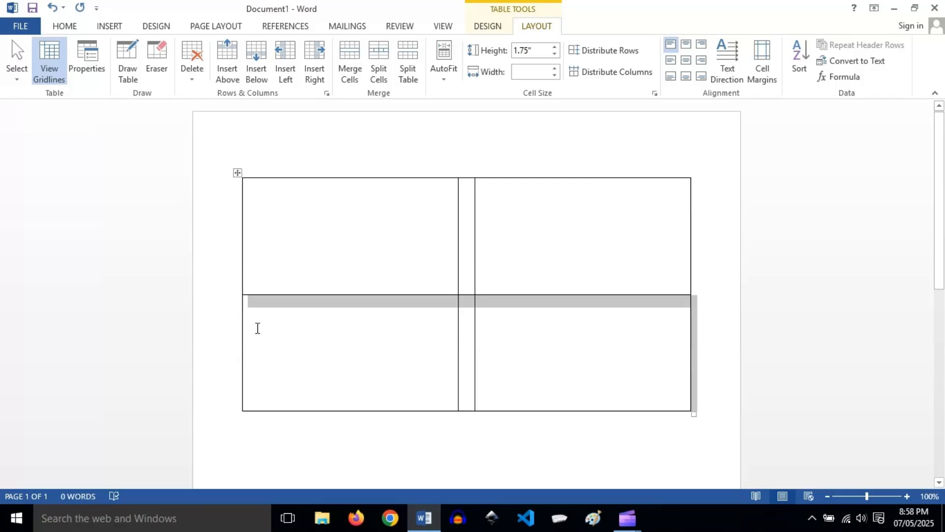
{"action": "left_click", "coordinate": [524, 52]}
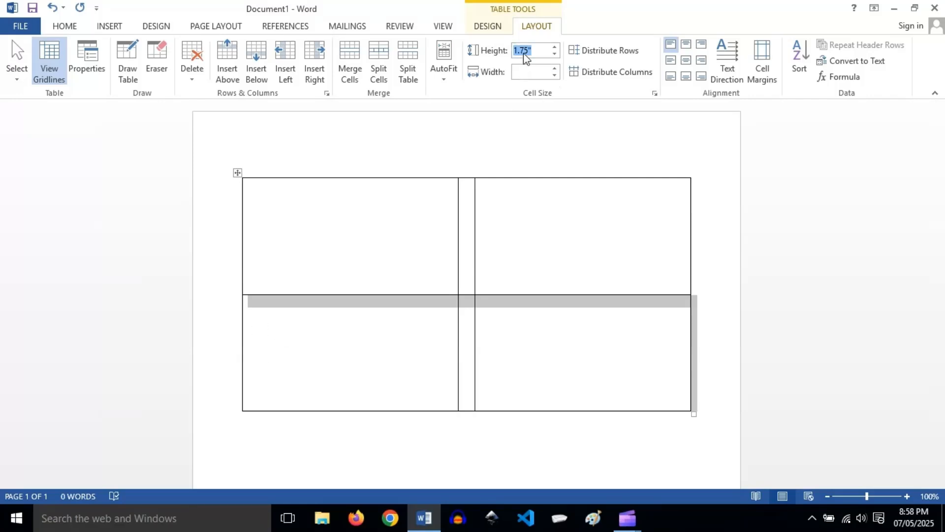
{"action": "type", "text": ".25"}
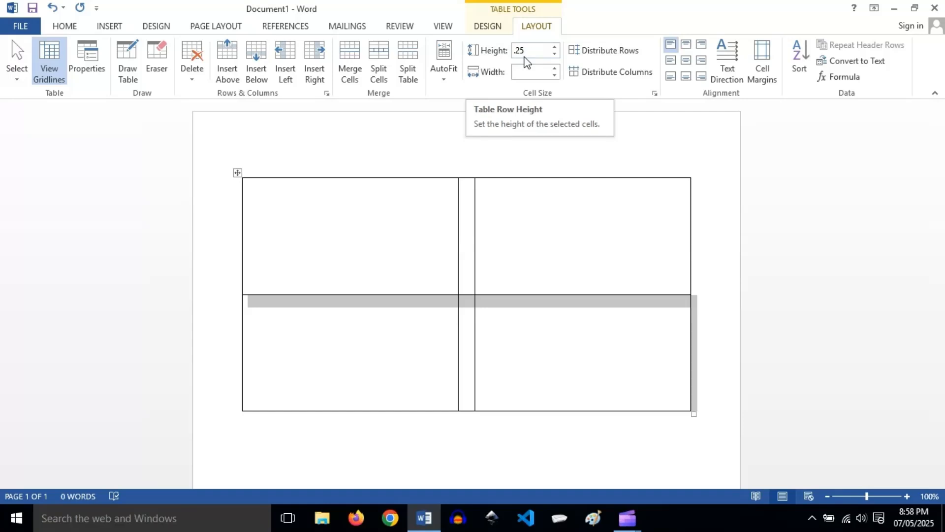
{"action": "key", "text": "Return"}
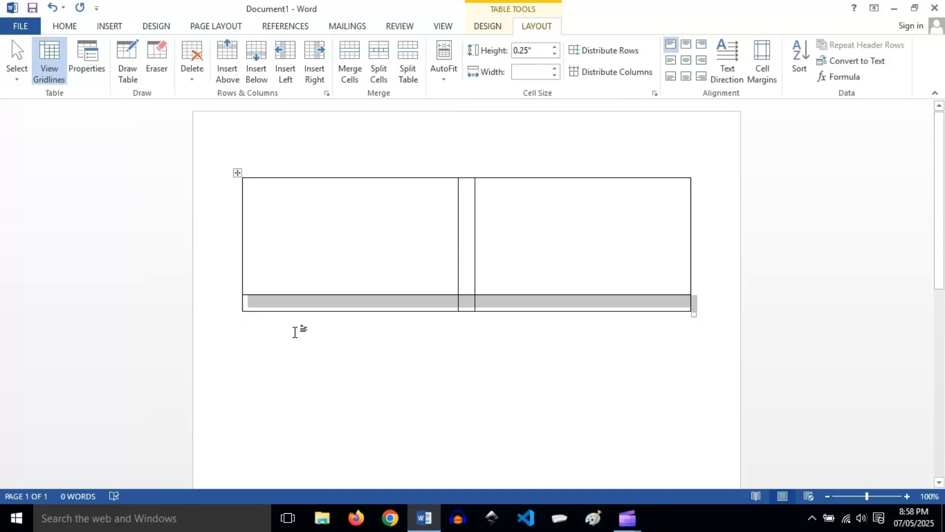
Add a third row below the narrow gap row and set its height to 1.75".
{"action": "mouse_move", "coordinate": [240, 323]}
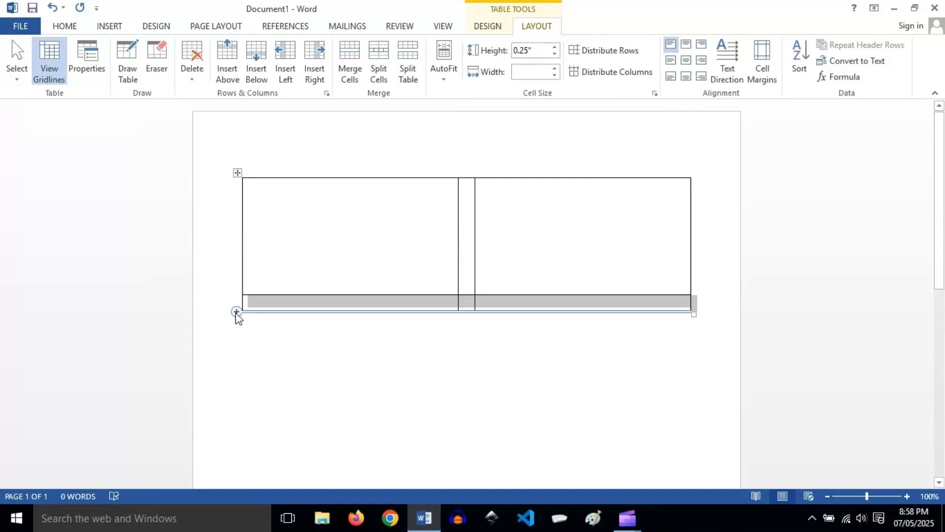
{"action": "left_click", "coordinate": [236, 311]}
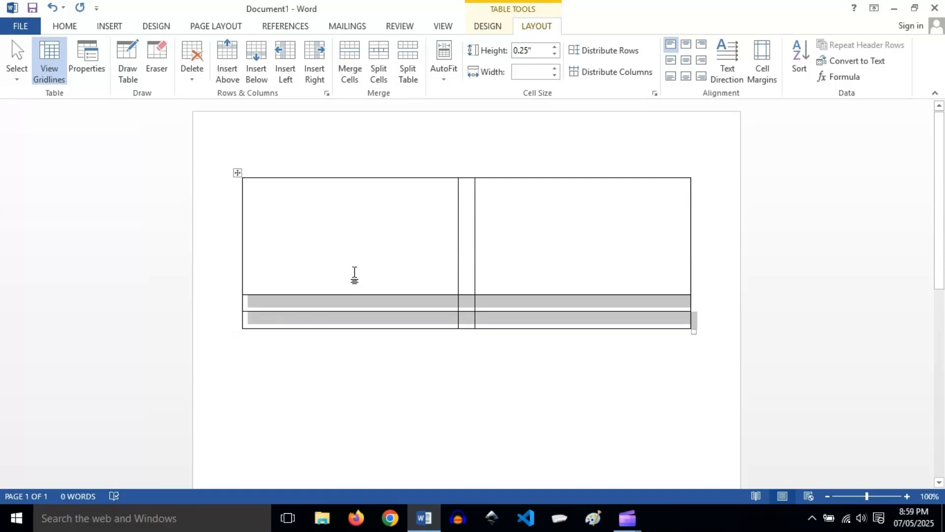
{"action": "left_click", "coordinate": [526, 52]}
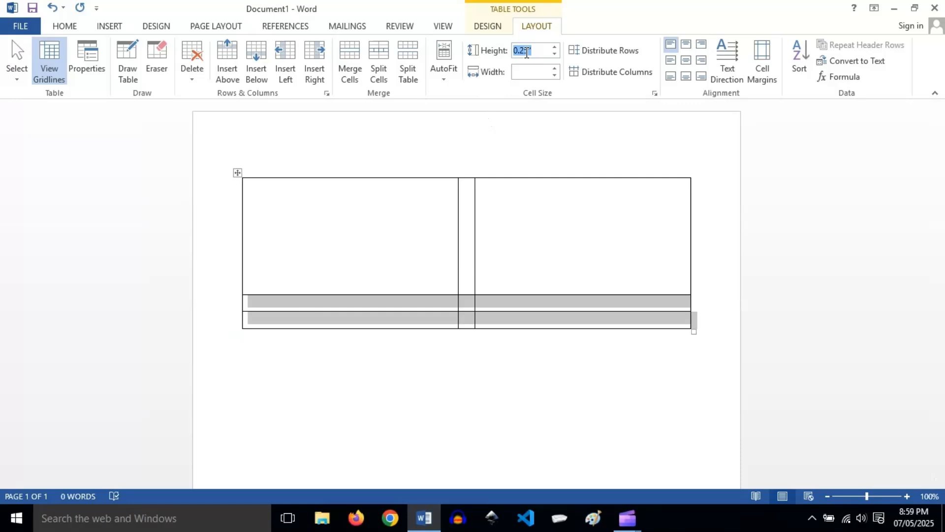
{"action": "type", "text": "1.75"}
{"action": "key", "text": "Return"}
Add another row below the second full-height row and set its height to 0.25" as a gap.
{"action": "scroll", "coordinate": [433, 376], "scroll_direction": "down", "scroll_amount": 3}
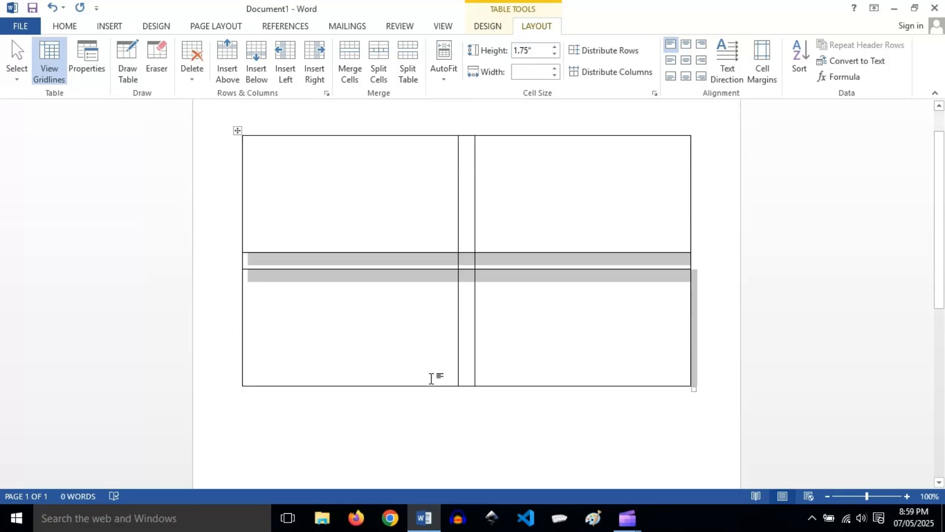
{"action": "left_click", "coordinate": [236, 329]}
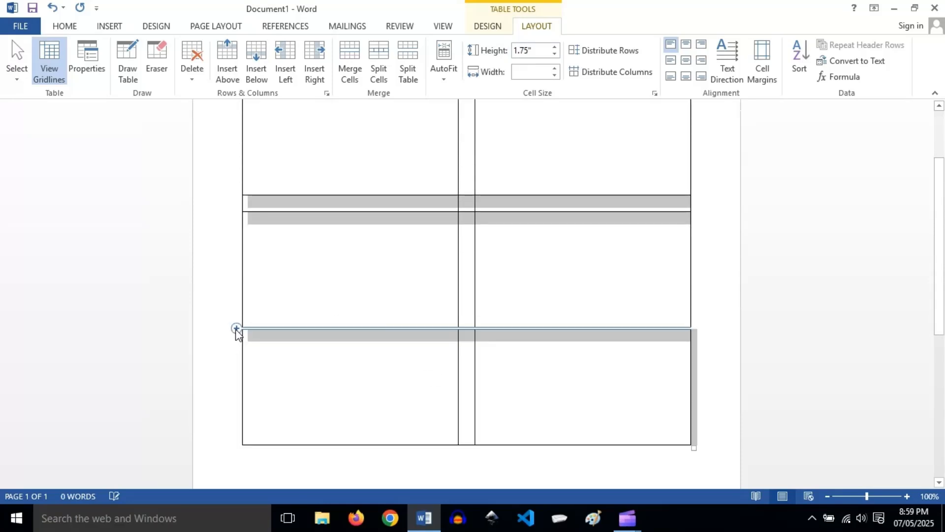
{"action": "left_click", "coordinate": [525, 51]}
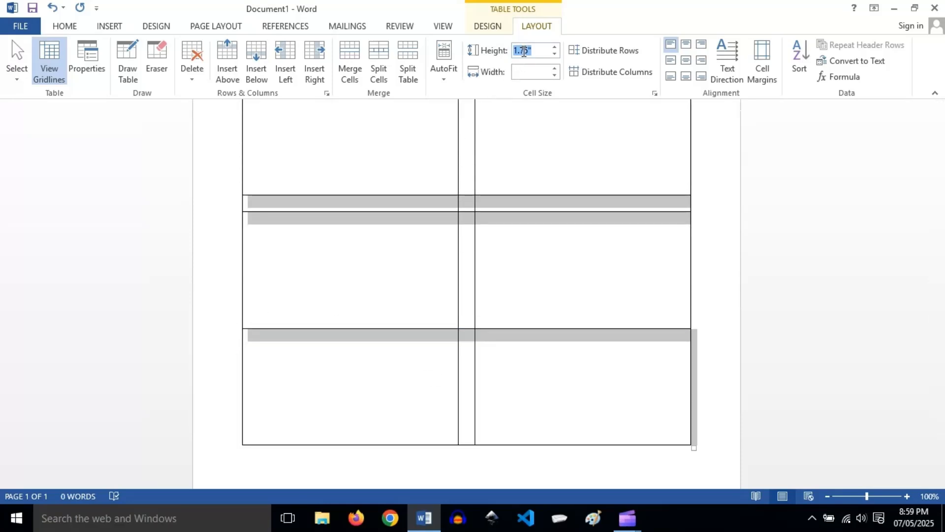
{"action": "key", "text": "BackSpace"}
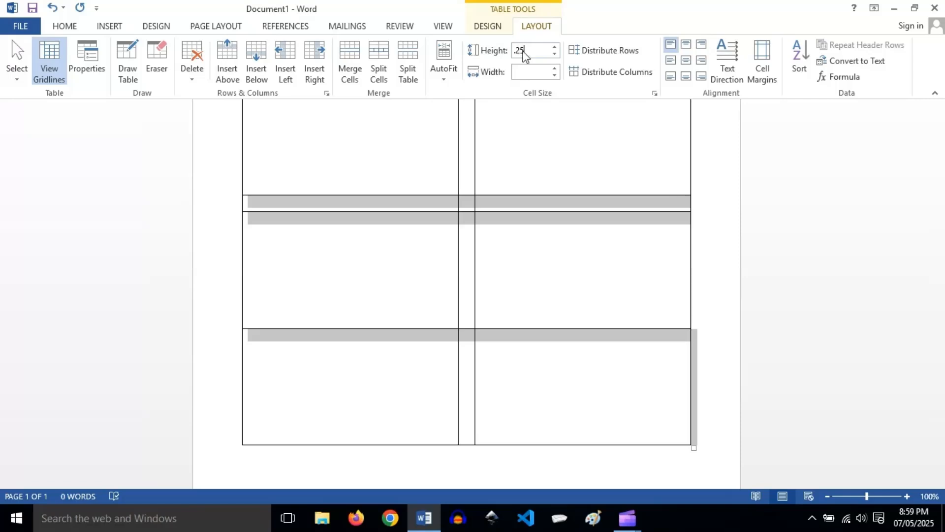
{"action": "key", "text": "Return"}
Add one more row at the end of the table and set its height to 1.75".
{"action": "scroll", "coordinate": [374, 207], "scroll_direction": "down", "scroll_amount": 1}
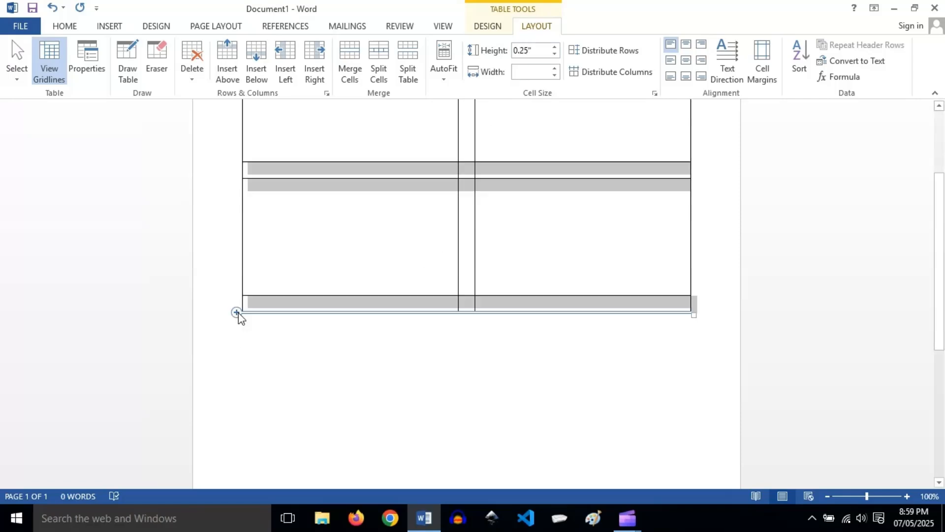
{"action": "left_click", "coordinate": [239, 312]}
{"action": "left_click", "coordinate": [526, 51]}
{"action": "type", "text": "1"}
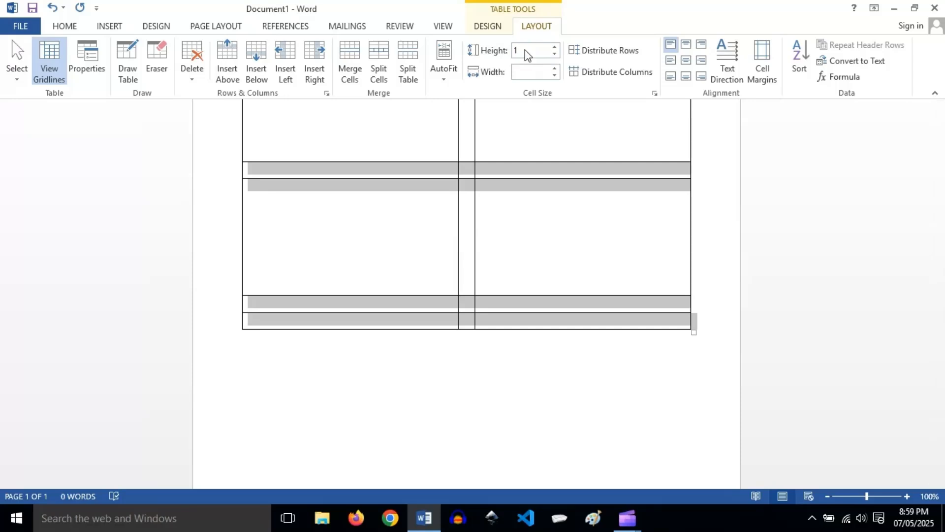
{"action": "type", "text": ".75"}
{"action": "key", "text": "Return"}
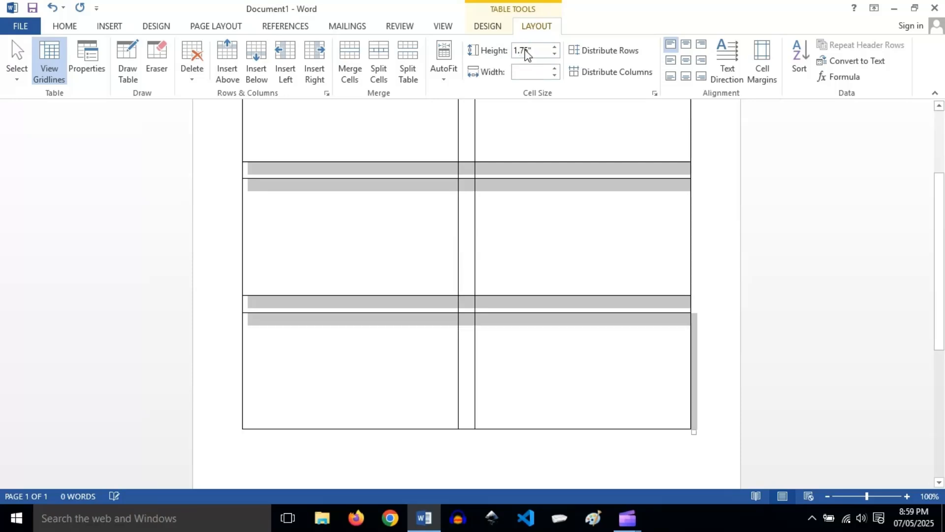
Go through the full-size cells in both wide columns from the bottom row up to the top row to check the layout.
{"action": "scroll", "coordinate": [453, 239], "scroll_direction": "down", "scroll_amount": 1}
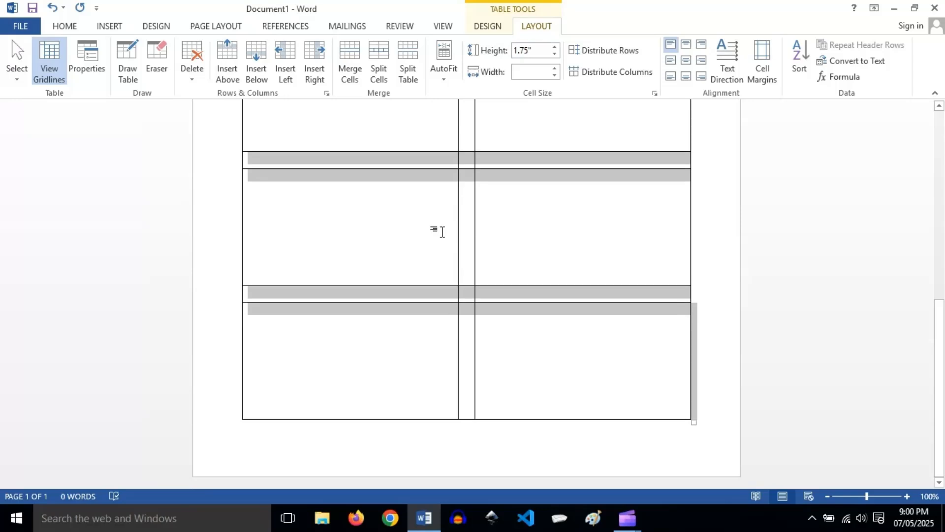
{"action": "left_click", "coordinate": [814, 245]}
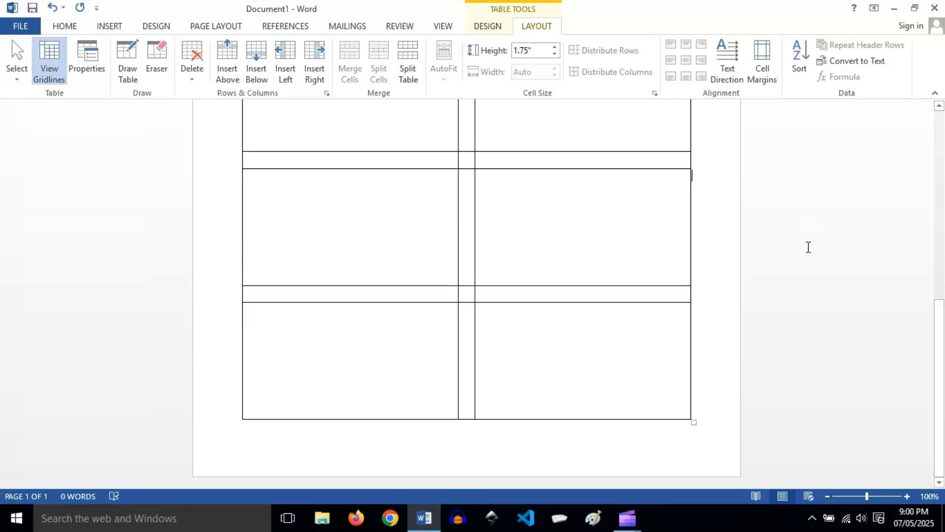
{"action": "left_click", "coordinate": [340, 338]}
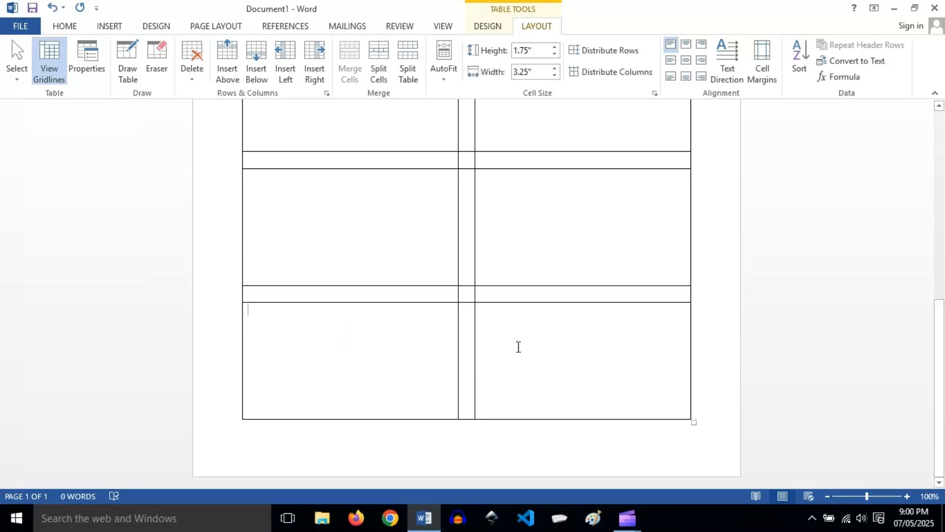
{"action": "key", "text": "ctrl+v"}
{"action": "left_click", "coordinate": [547, 297]}
{"action": "scroll", "coordinate": [404, 271], "scroll_direction": "up", "scroll_amount": 3}
{"action": "left_click", "coordinate": [379, 258]}
{"action": "left_click", "coordinate": [535, 266]}
{"action": "scroll", "coordinate": [535, 266], "scroll_direction": "up", "scroll_amount": 3}
{"action": "left_click", "coordinate": [389, 235]}
{"action": "left_click", "coordinate": [527, 231]}
{"action": "scroll", "coordinate": [525, 228], "scroll_direction": "up", "scroll_amount": 4}
{"action": "left_click", "coordinate": [378, 236]}
{"action": "left_click", "coordinate": [542, 230]}
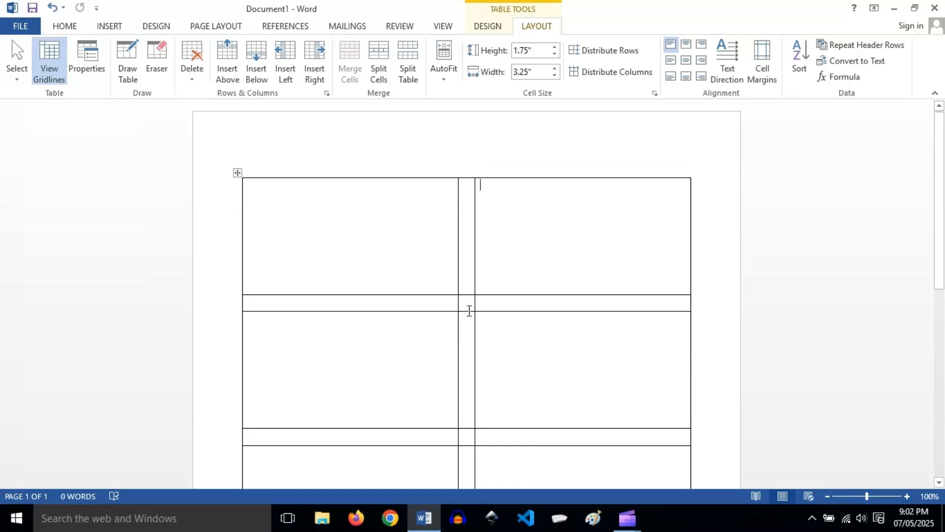
Erase the first column's outer border segment at each narrow gap row with the Eraser, working down the table.
{"action": "mouse_move", "coordinate": [236, 305]}
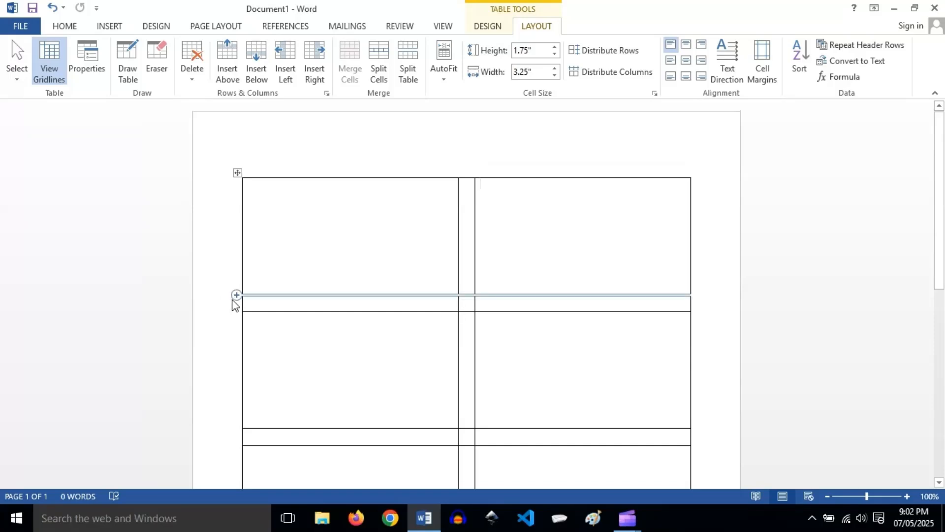
{"action": "left_click", "coordinate": [158, 52]}
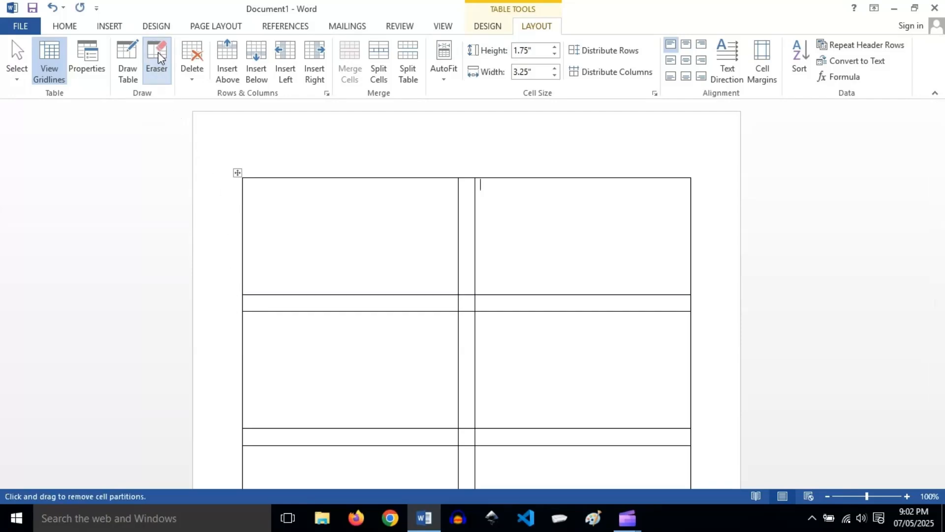
{"action": "left_click", "coordinate": [243, 302]}
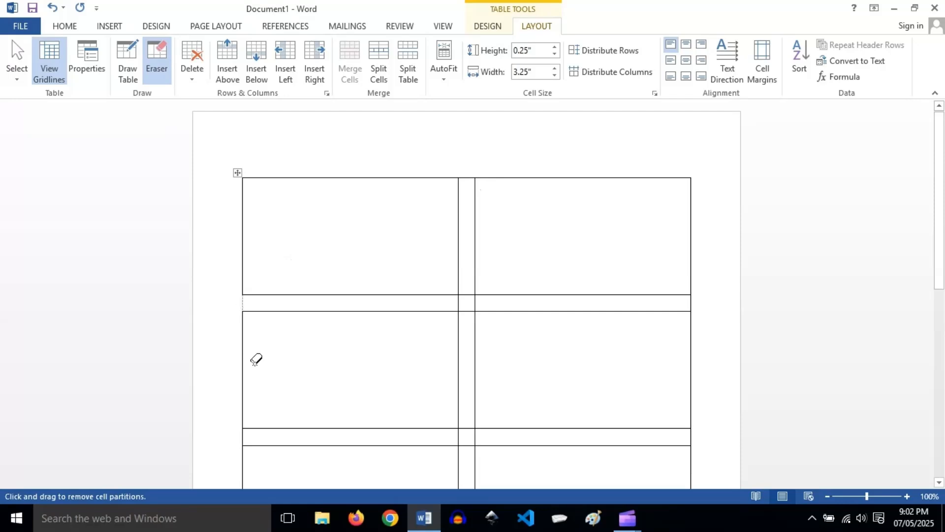
{"action": "scroll", "coordinate": [256, 359], "scroll_direction": "down", "scroll_amount": 3}
{"action": "left_click", "coordinate": [245, 370]}
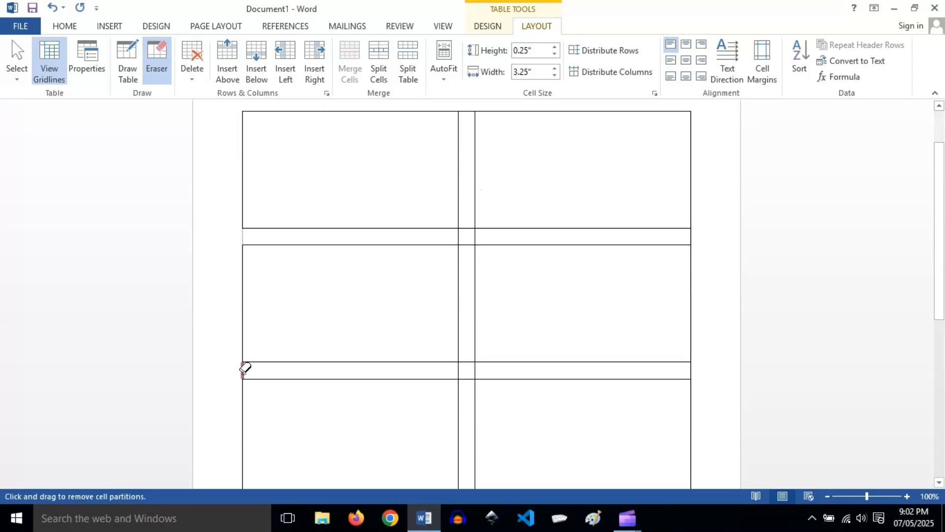
{"action": "scroll", "coordinate": [264, 373], "scroll_direction": "down", "scroll_amount": 5}
{"action": "scroll", "coordinate": [256, 360], "scroll_direction": "up", "scroll_amount": 1}
{"action": "left_click", "coordinate": [245, 371]}
{"action": "scroll", "coordinate": [271, 376], "scroll_direction": "down", "scroll_amount": 3}
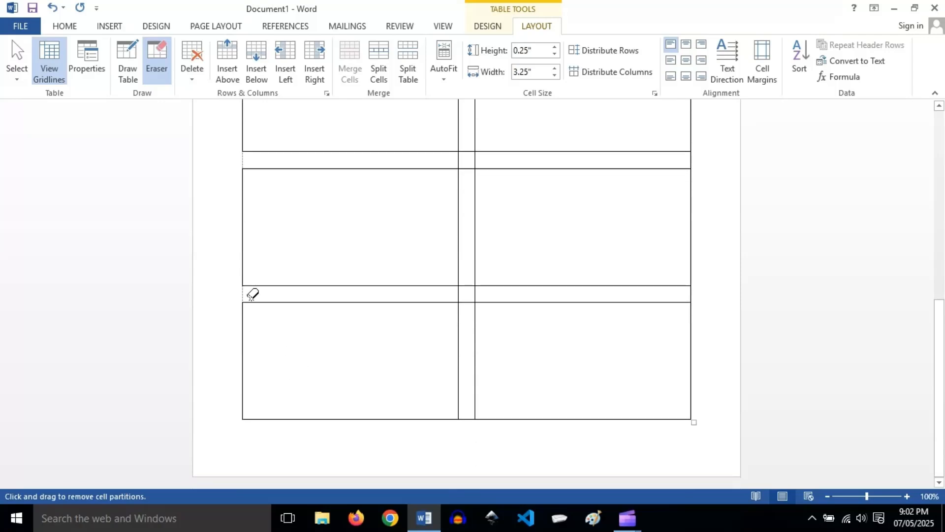
Erase the horizontal lines crossing the narrow middle column, from the table's top edge down to the last gap row.
{"action": "scroll", "coordinate": [268, 279], "scroll_direction": "up", "scroll_amount": 3}
{"action": "scroll", "coordinate": [268, 283], "scroll_direction": "down", "scroll_amount": 3}
{"action": "scroll", "coordinate": [269, 283], "scroll_direction": "up", "scroll_amount": 3}
{"action": "scroll", "coordinate": [269, 284], "scroll_direction": "down", "scroll_amount": 1}
{"action": "scroll", "coordinate": [429, 271], "scroll_direction": "up", "scroll_amount": 5}
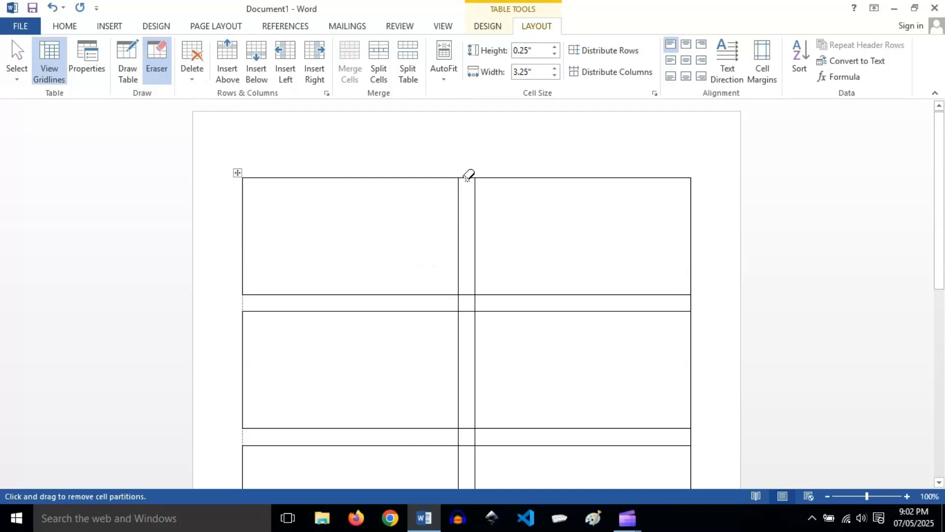
{"action": "left_click", "coordinate": [467, 178]}
{"action": "left_click_drag", "start_coordinate": [466, 288], "coordinate": [470, 446]}
{"action": "scroll", "coordinate": [472, 428], "scroll_direction": "down", "scroll_amount": 3}
{"action": "scroll", "coordinate": [471, 428], "scroll_direction": "down", "scroll_amount": 8}
{"action": "left_click_drag", "start_coordinate": [466, 193], "coordinate": [464, 349]}
{"action": "scroll", "coordinate": [472, 387], "scroll_direction": "down", "scroll_amount": 2}
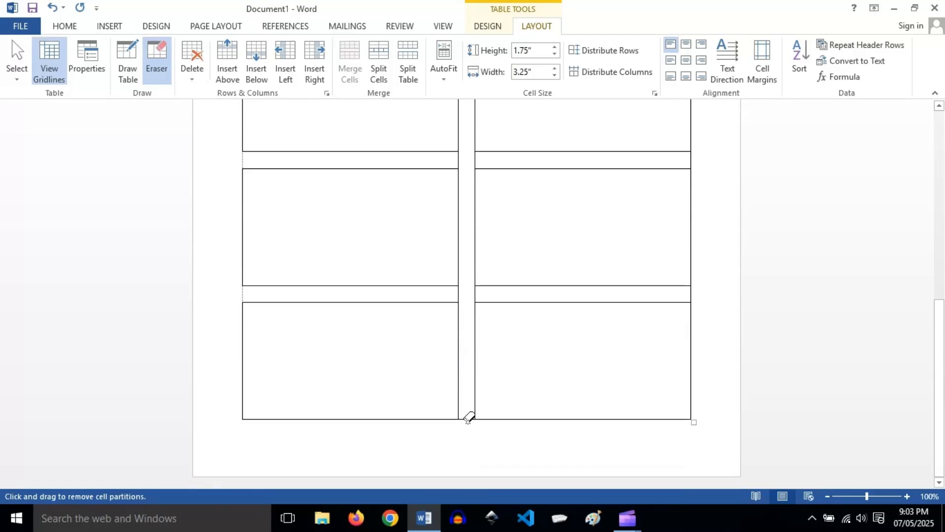
Try to erase the short bottom border of the narrow middle column and undo the last change.
{"action": "key", "text": "Escape"}
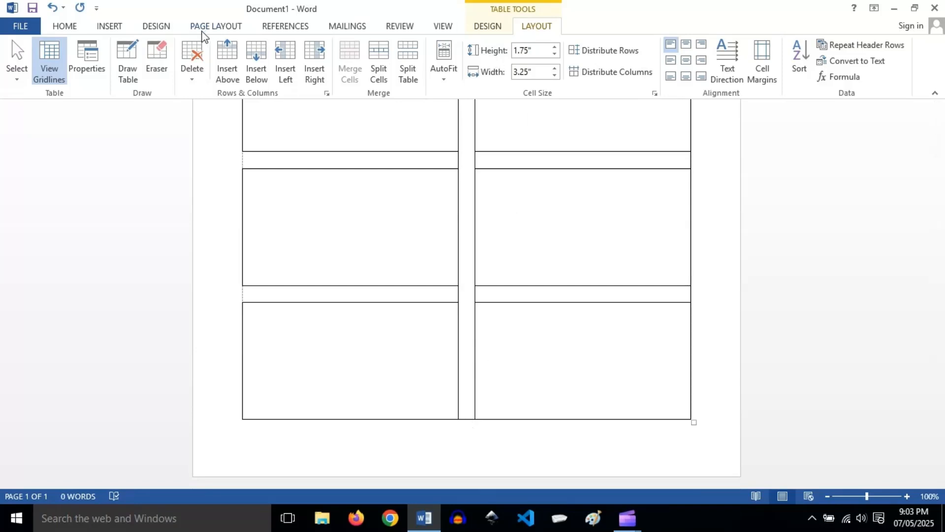
{"action": "left_click", "coordinate": [157, 63]}
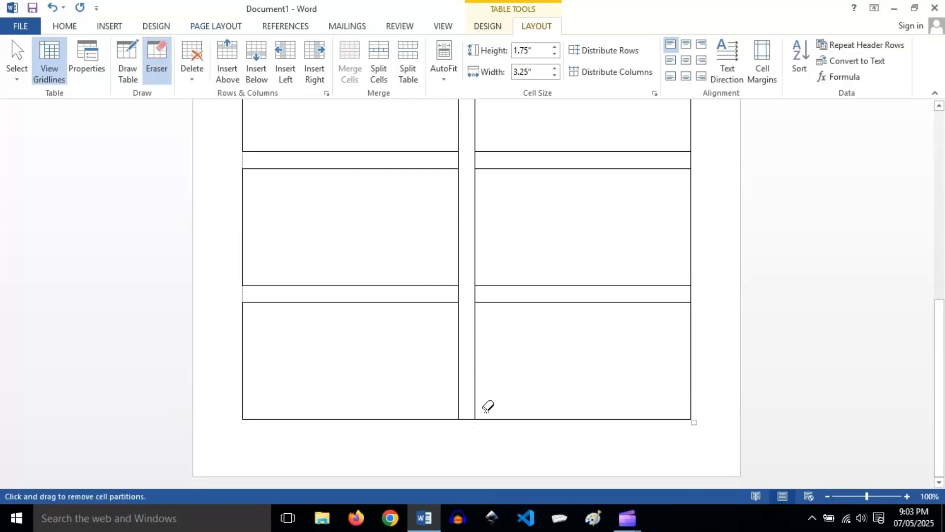
{"action": "left_click", "coordinate": [468, 422]}
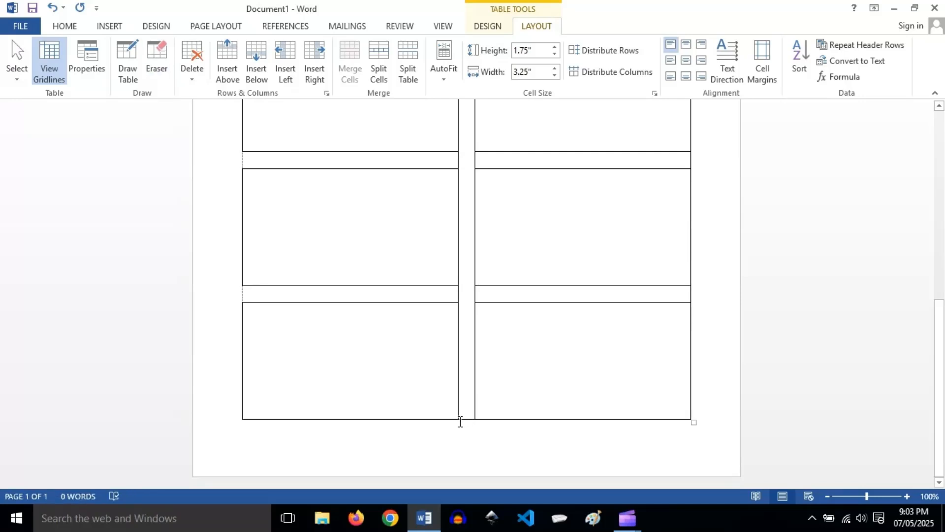
{"action": "left_click", "coordinate": [156, 63]}
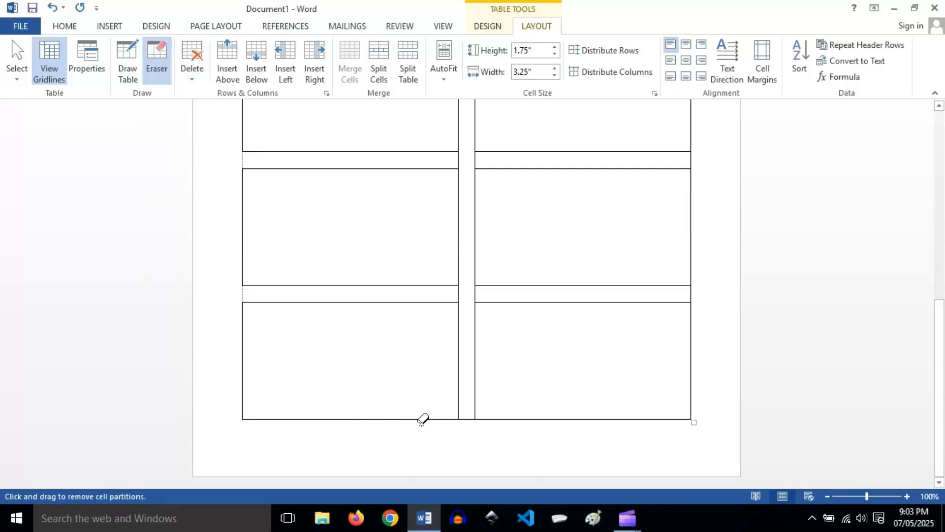
{"action": "key", "text": "ctrl+z"}
Erase the table's whole bottom edge together with the narrow middle column's two side borders in the last row.
{"action": "left_click", "coordinate": [156, 58]}
{"action": "left_click_drag", "start_coordinate": [331, 418], "coordinate": [593, 415]}
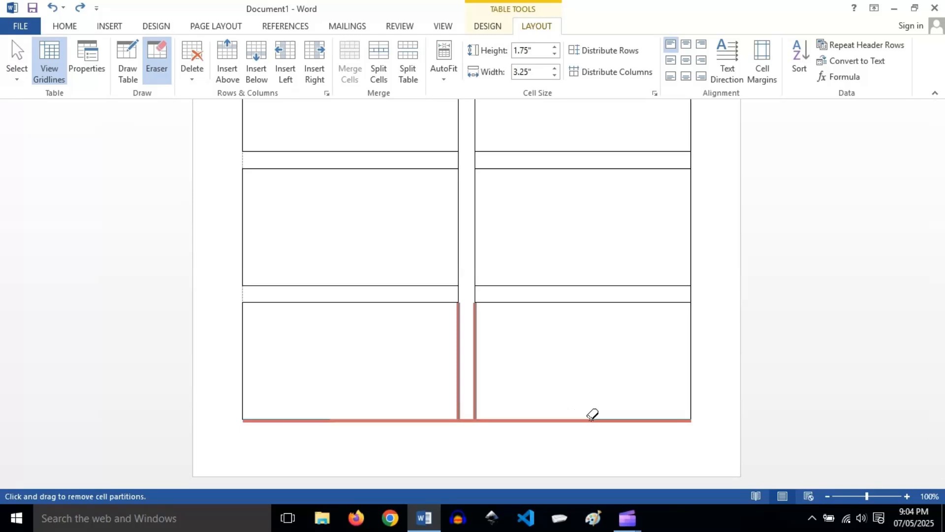
{"action": "left_click_drag", "start_coordinate": [593, 415], "coordinate": [592, 415]}
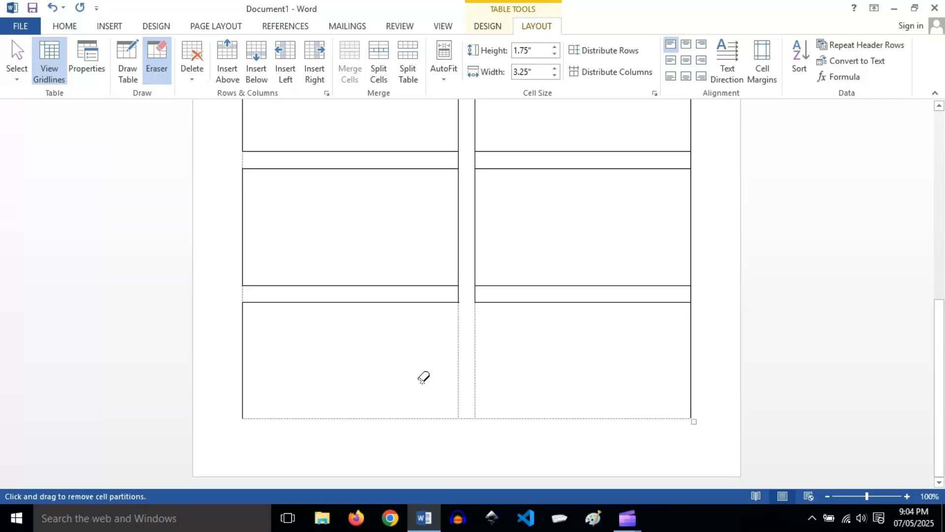
{"action": "key", "text": "Escape"}
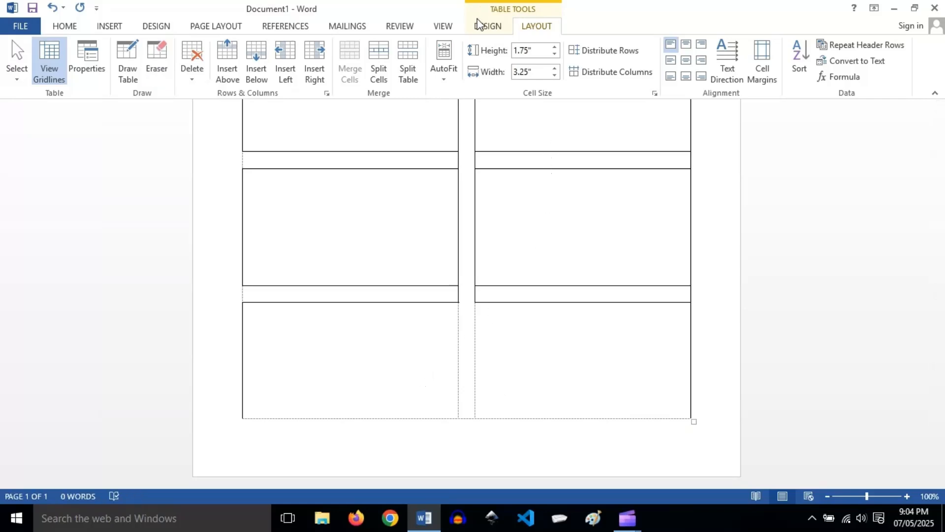
With the last row's first-column cell active, examine the pen color, line weight and line style choices for table borders.
{"action": "left_click", "coordinate": [485, 29]}
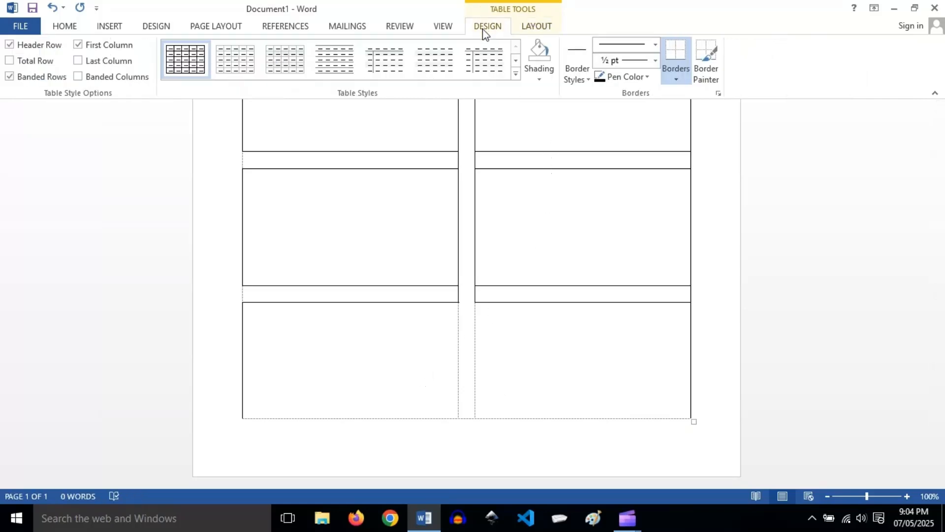
{"action": "left_click", "coordinate": [342, 351]}
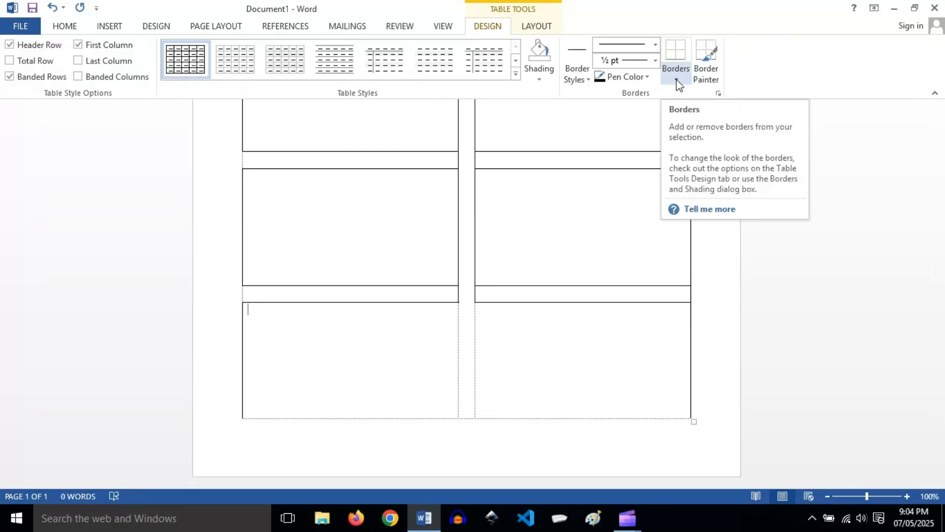
{"action": "left_click", "coordinate": [643, 75]}
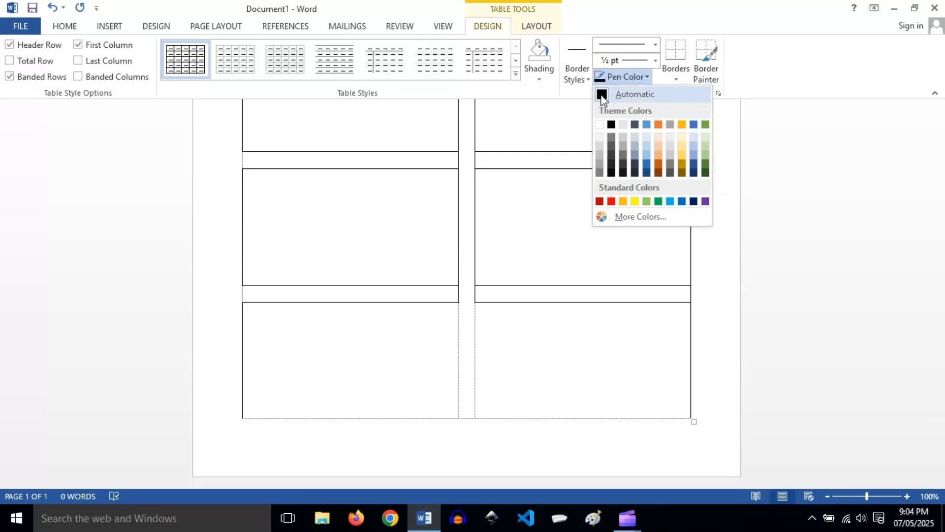
{"action": "left_click", "coordinate": [649, 80]}
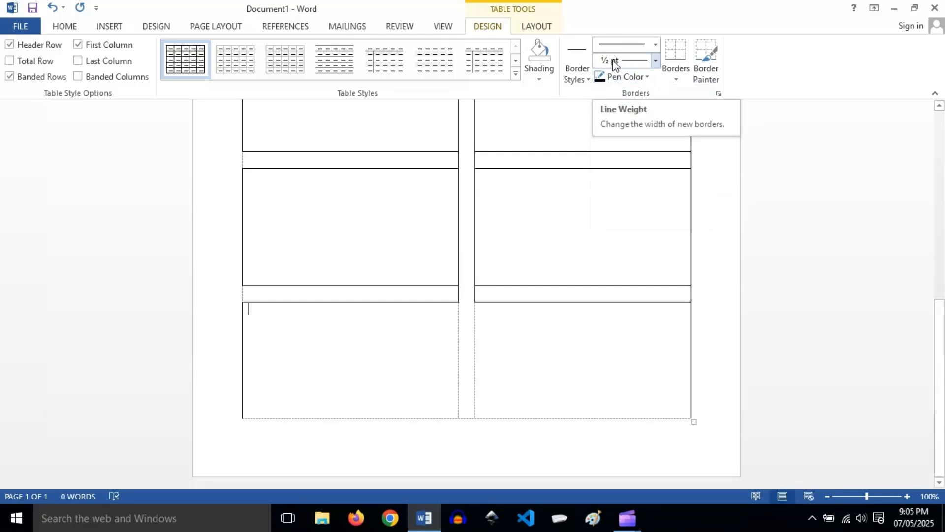
{"action": "left_click", "coordinate": [656, 61]}
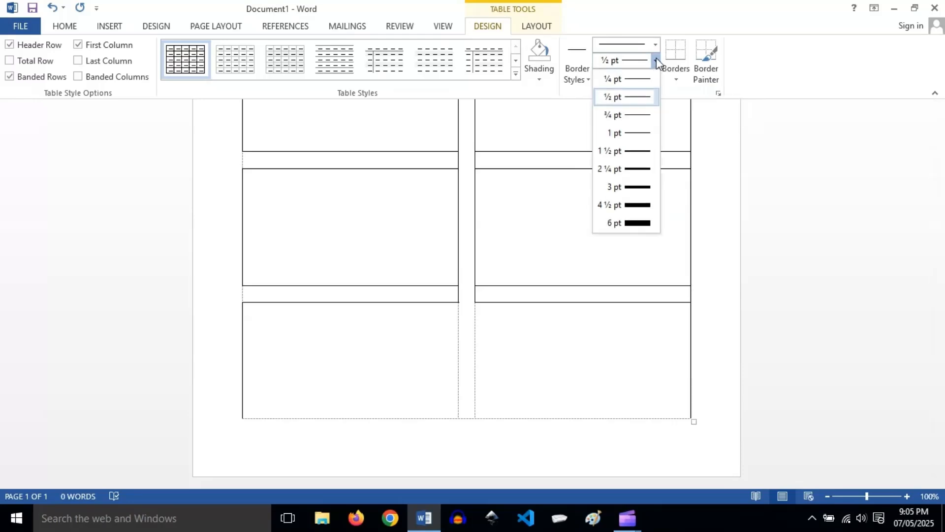
{"action": "left_click", "coordinate": [657, 59]}
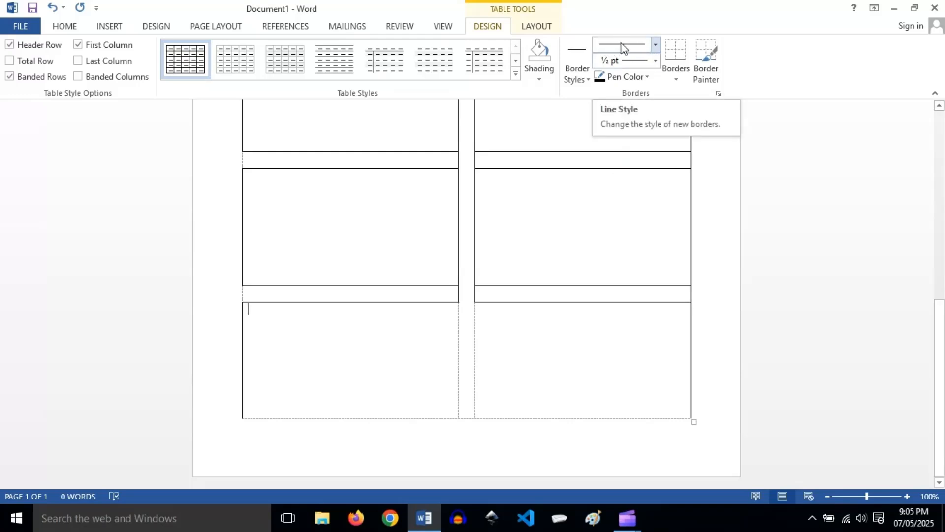
{"action": "left_click", "coordinate": [657, 46]}
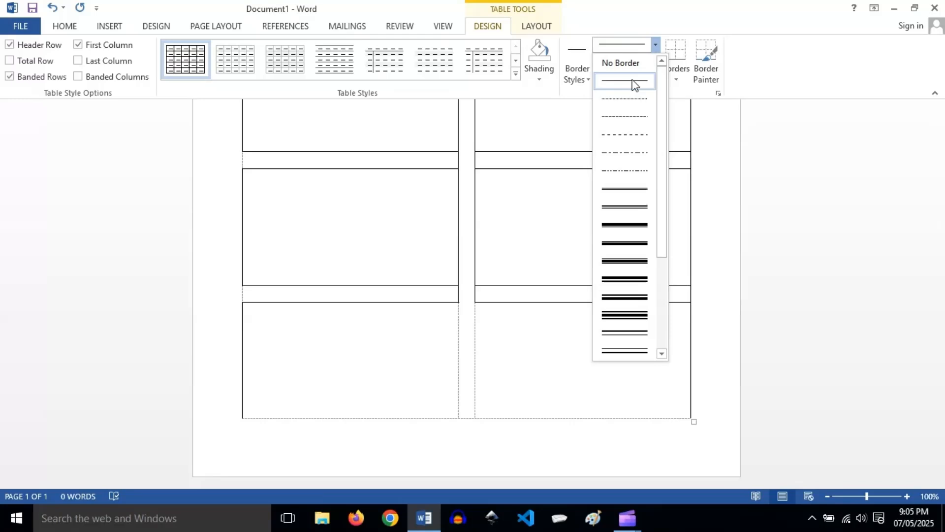
{"action": "left_click", "coordinate": [655, 45]}
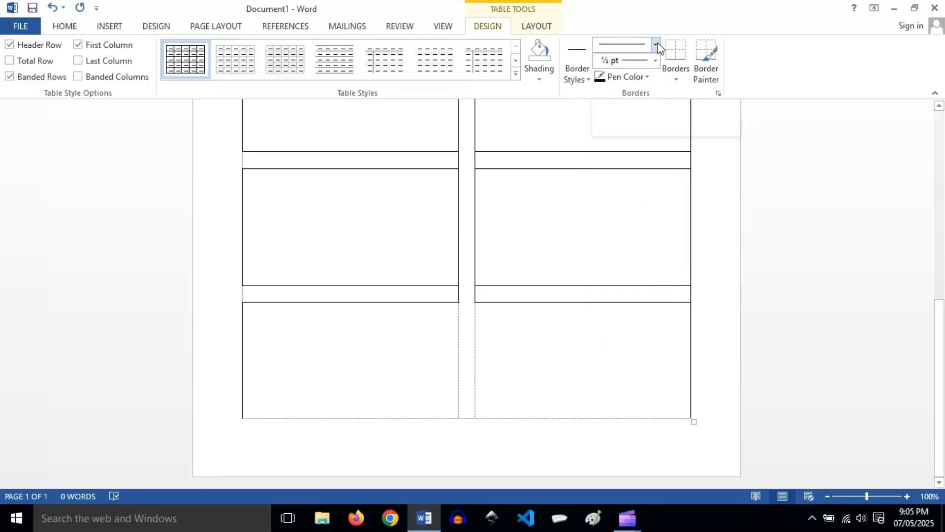
Add a bottom border to the last row's two large cells, leaving out the narrow middle column.
{"action": "left_click", "coordinate": [678, 82]}
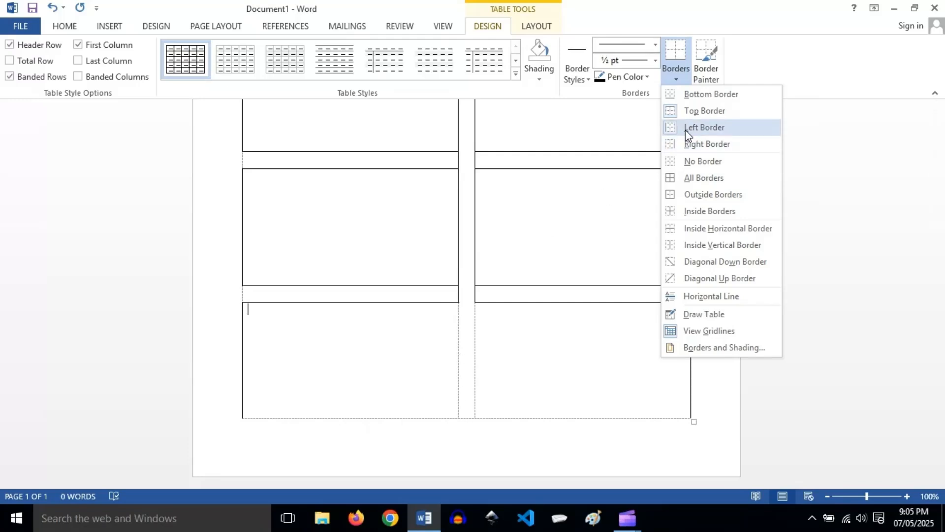
{"action": "left_click", "coordinate": [694, 95]}
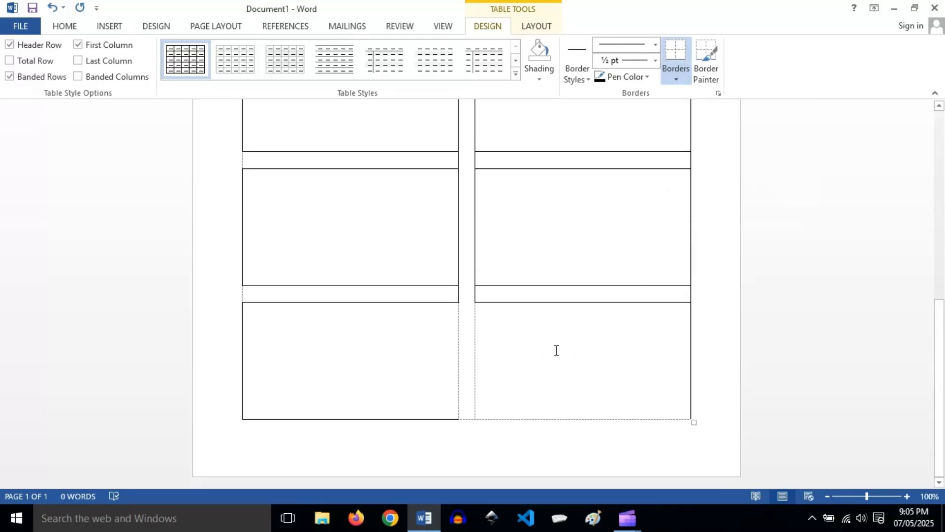
{"action": "left_click", "coordinate": [575, 360]}
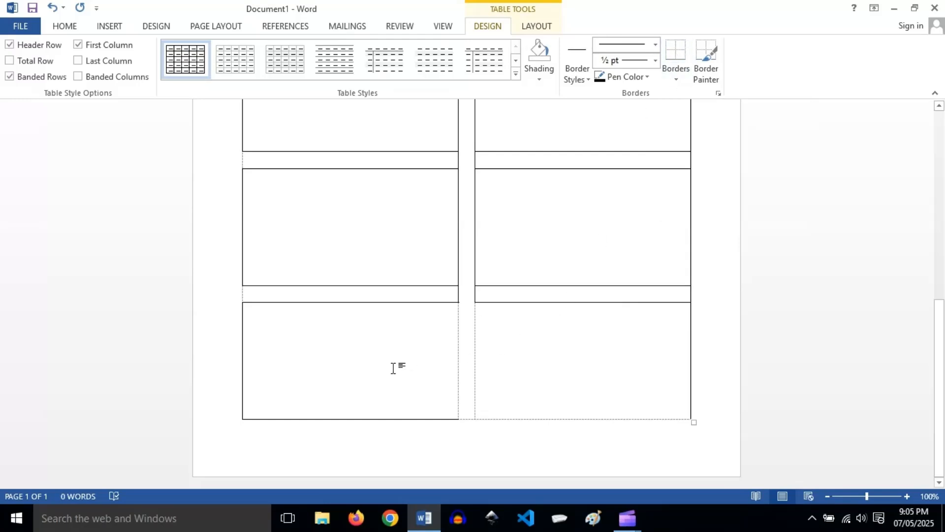
{"action": "left_click", "coordinate": [677, 54]}
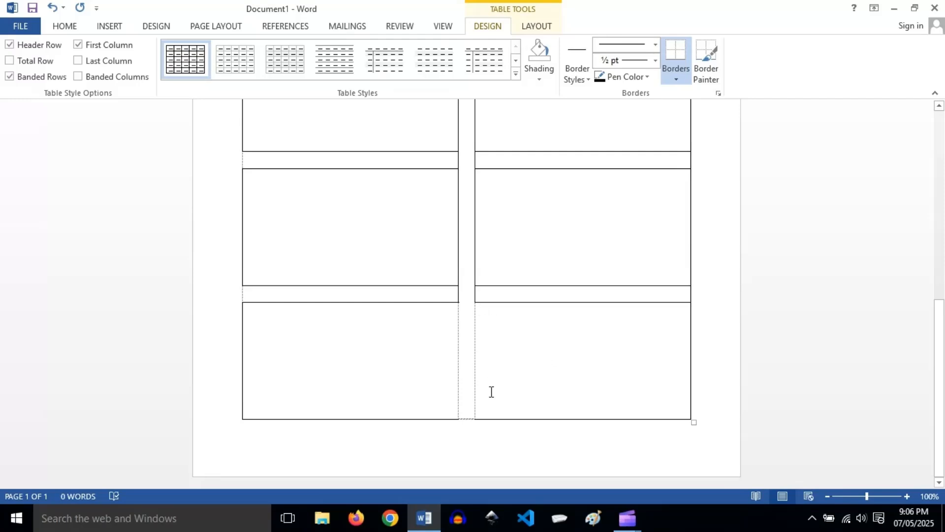
In the last row, add a left border to the third-column cell and a right border to the first-column cell.
{"action": "left_click", "coordinate": [677, 81]}
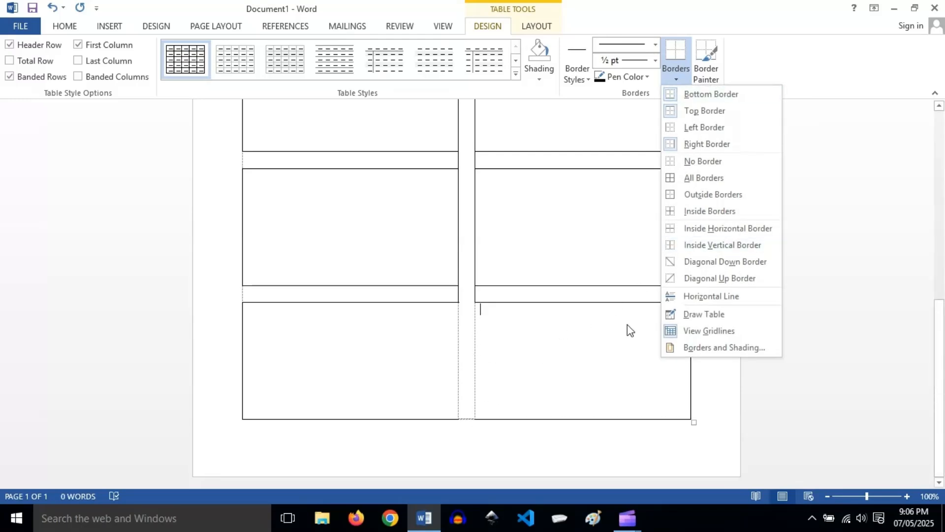
{"action": "left_click", "coordinate": [694, 129]}
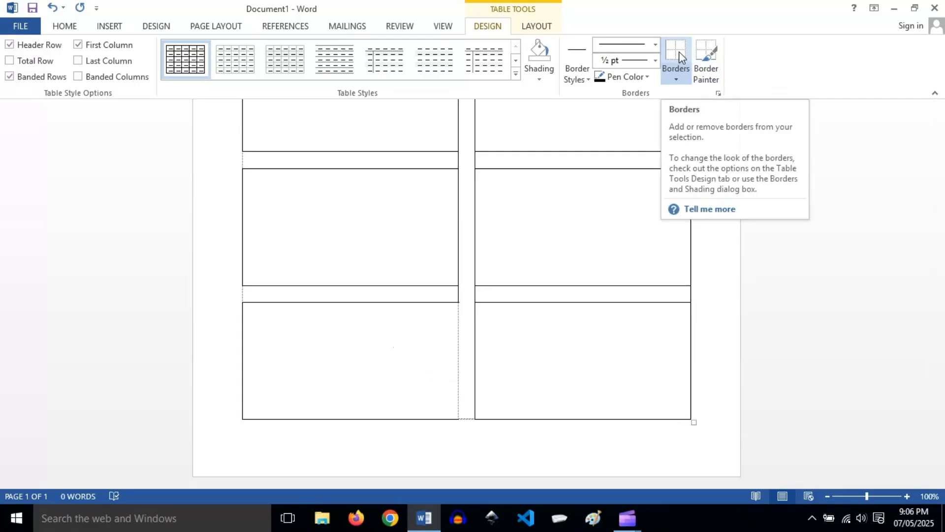
{"action": "left_click", "coordinate": [679, 78]}
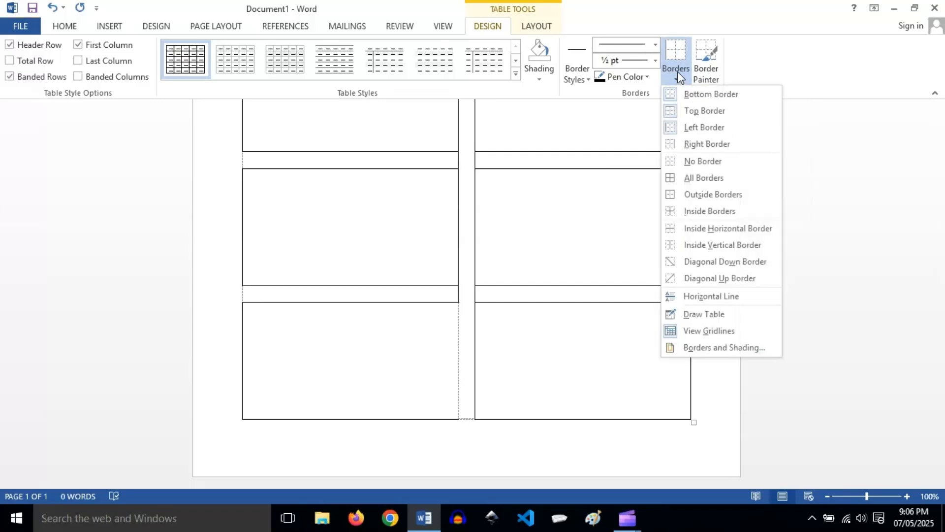
{"action": "left_click", "coordinate": [702, 143]}
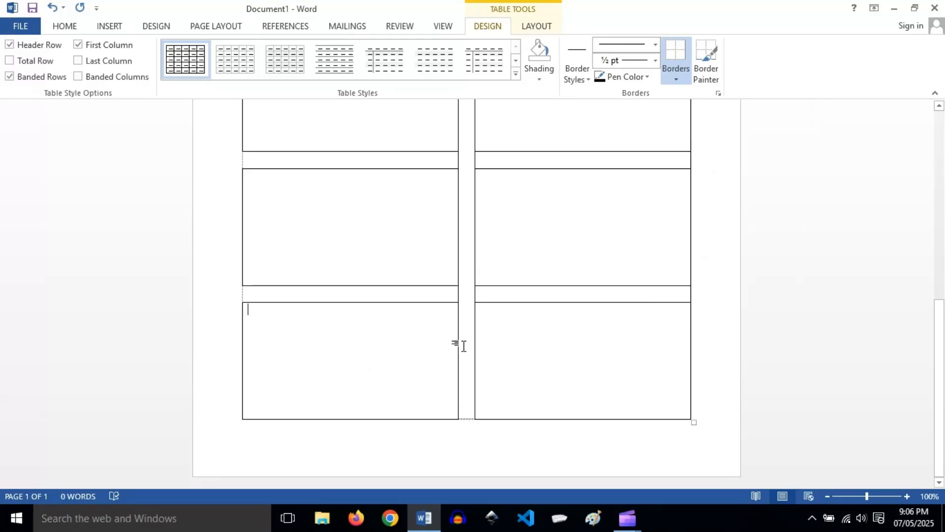
Erase the narrow middle column's left border segment at the first gap row and its right border with the Eraser.
{"action": "scroll", "coordinate": [557, 344], "scroll_direction": "up", "scroll_amount": 1}
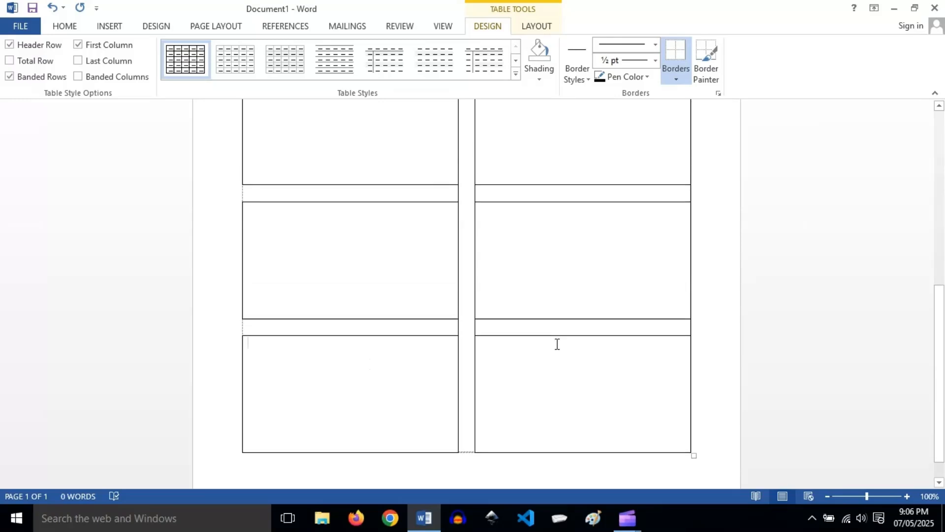
{"action": "scroll", "coordinate": [549, 377], "scroll_direction": "up", "scroll_amount": 10}
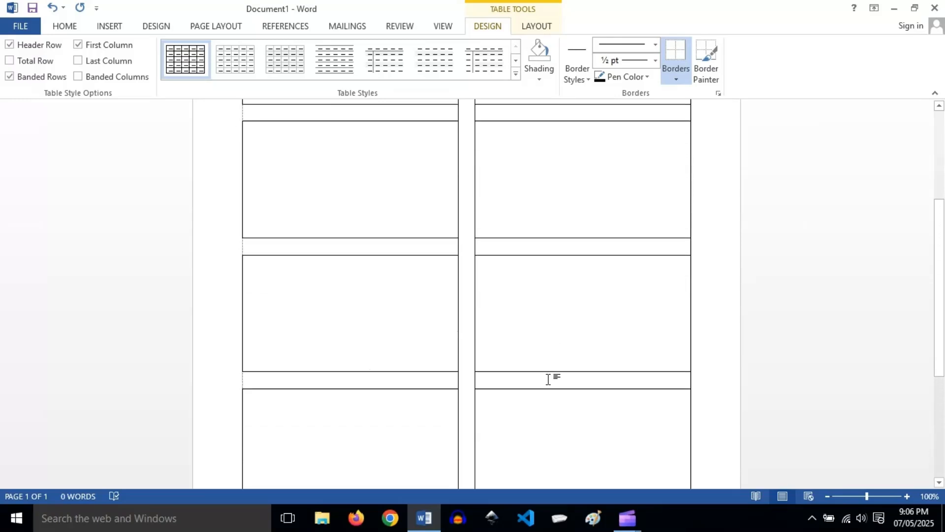
{"action": "scroll", "coordinate": [549, 377], "scroll_direction": "up", "scroll_amount": 1}
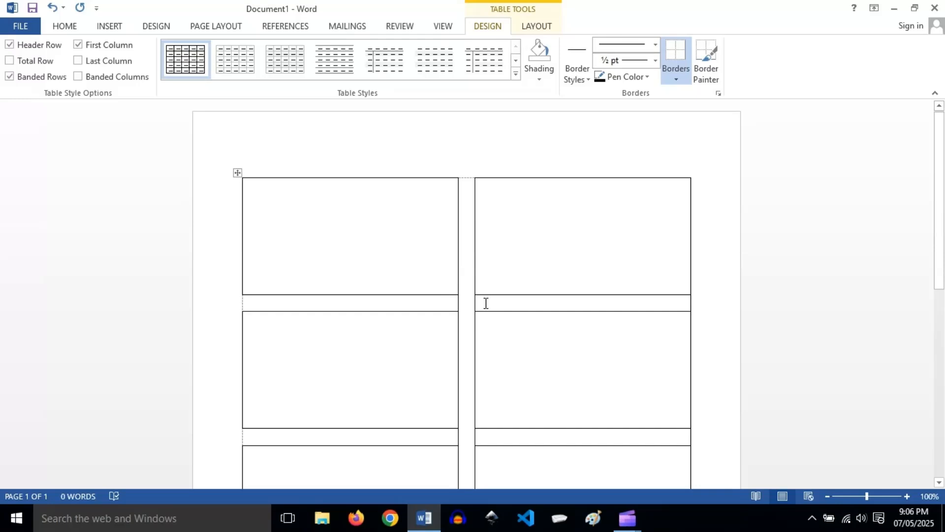
{"action": "left_click", "coordinate": [536, 26]}
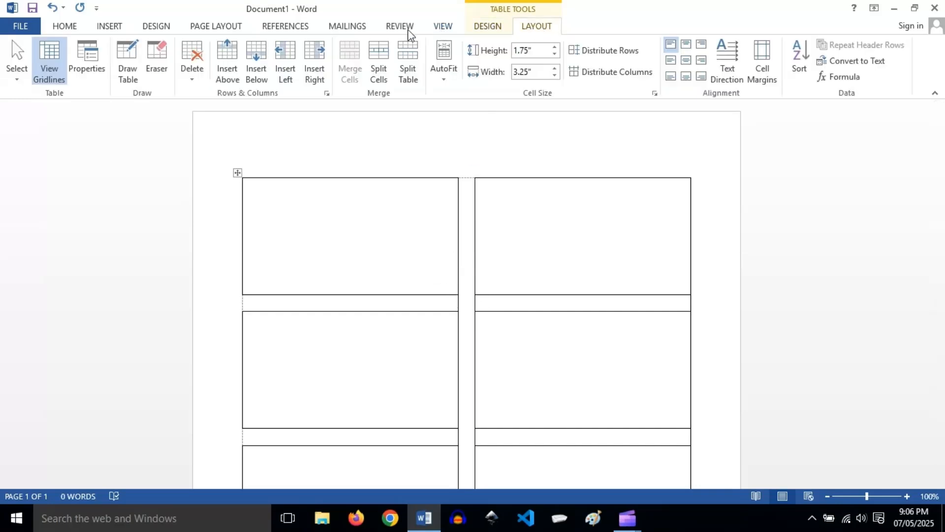
{"action": "left_click", "coordinate": [158, 60]}
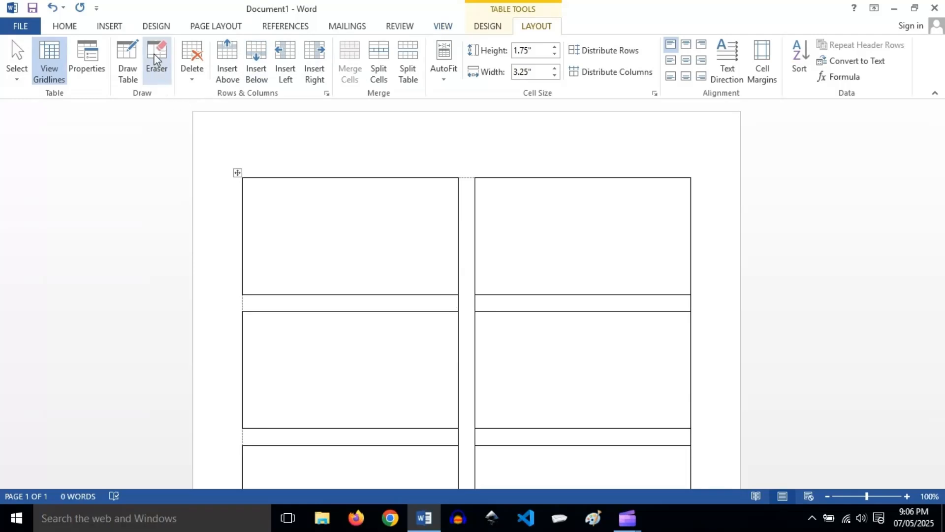
{"action": "left_click", "coordinate": [457, 303]}
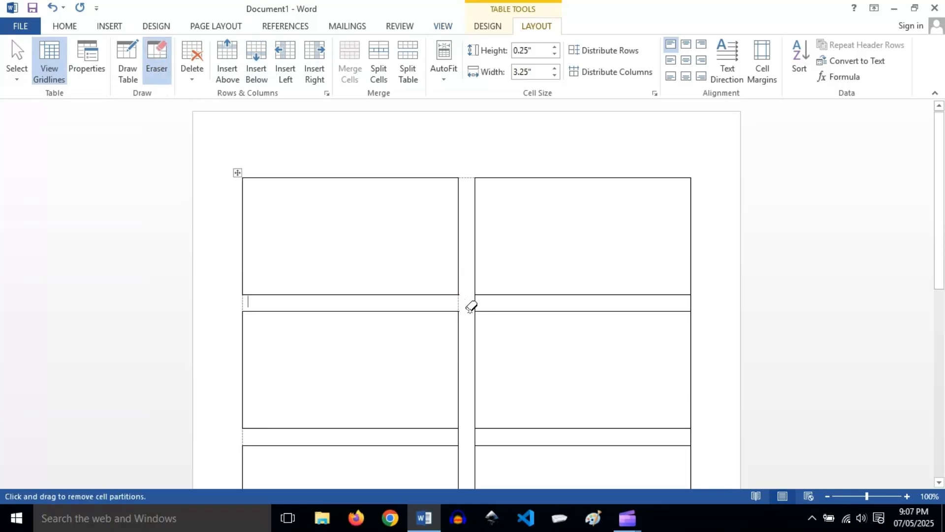
{"action": "left_click", "coordinate": [476, 304]}
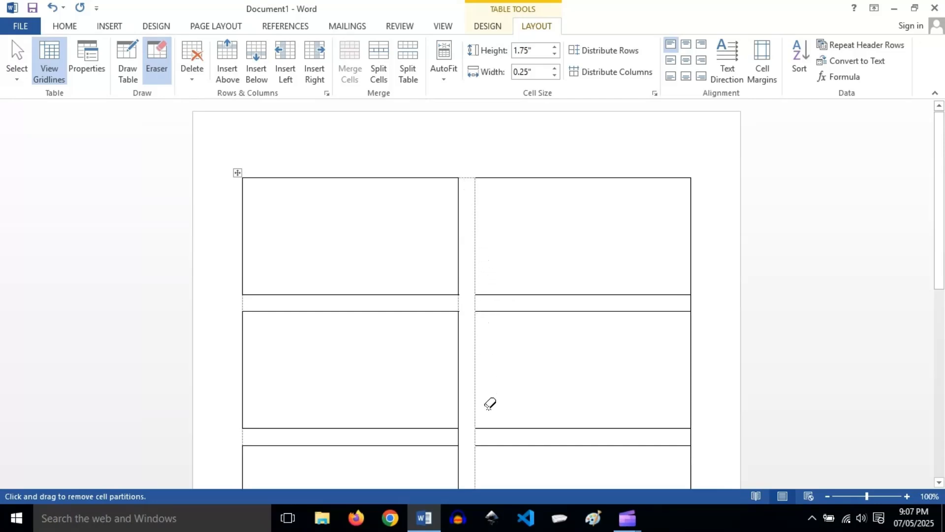
Erase the narrow middle column's left border segment at the remaining gap rows down the table, and stop erasing.
{"action": "scroll", "coordinate": [489, 400], "scroll_direction": "down", "scroll_amount": 4}
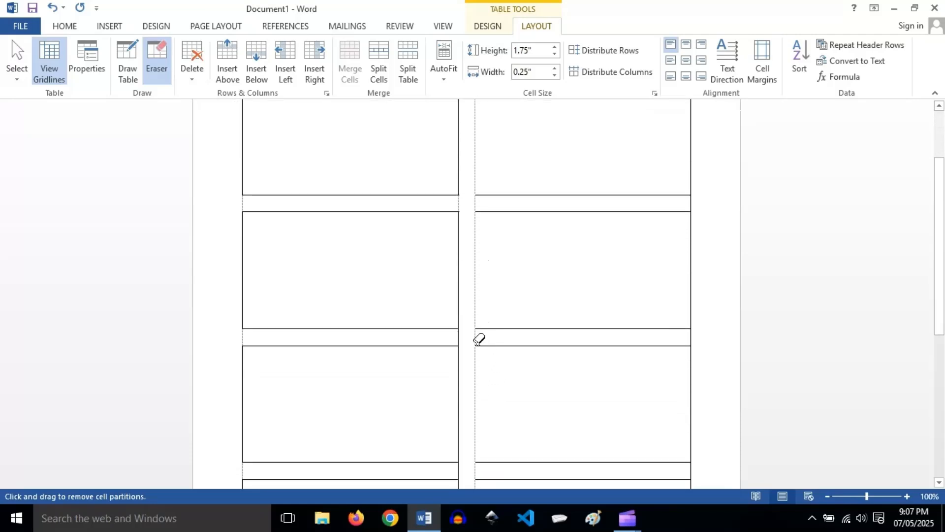
{"action": "left_click", "coordinate": [458, 336]}
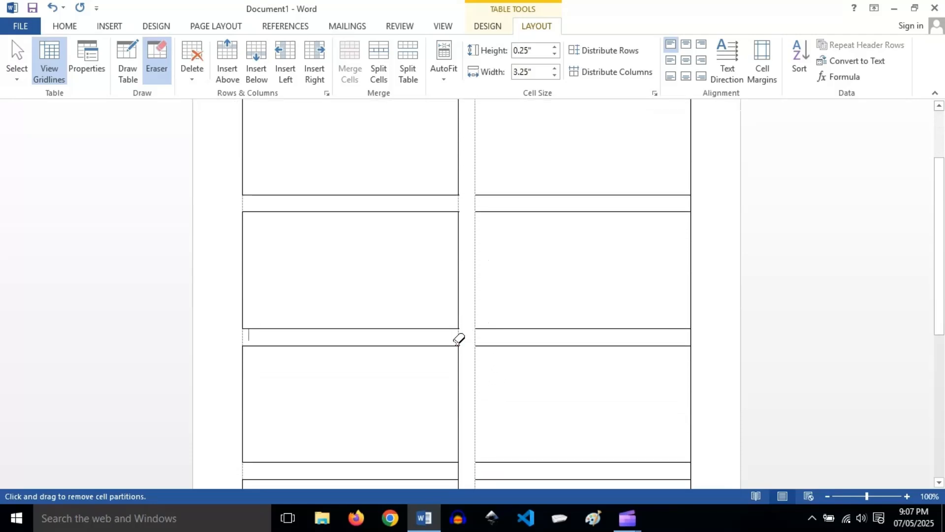
{"action": "scroll", "coordinate": [470, 364], "scroll_direction": "down", "scroll_amount": 4}
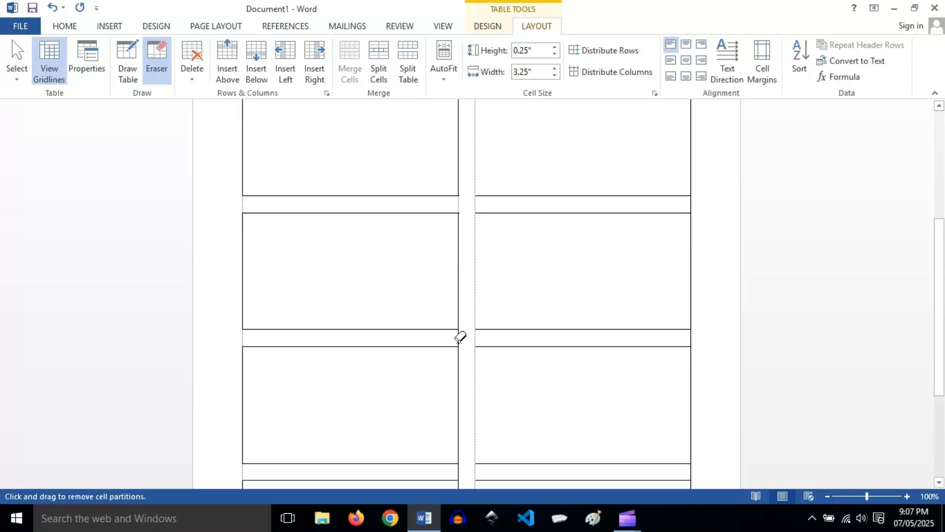
{"action": "scroll", "coordinate": [470, 369], "scroll_direction": "down", "scroll_amount": 4}
{"action": "left_click", "coordinate": [459, 340]}
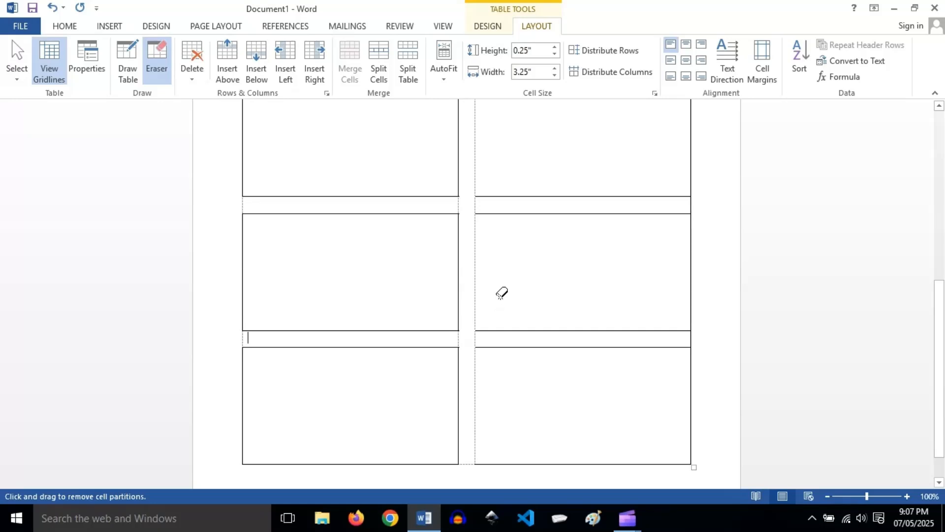
{"action": "key", "text": "Escape"}
Add a left border to the third-column large cell in the table's first row.
{"action": "scroll", "coordinate": [499, 321], "scroll_direction": "up", "scroll_amount": 1}
{"action": "scroll", "coordinate": [500, 320], "scroll_direction": "up", "scroll_amount": 2}
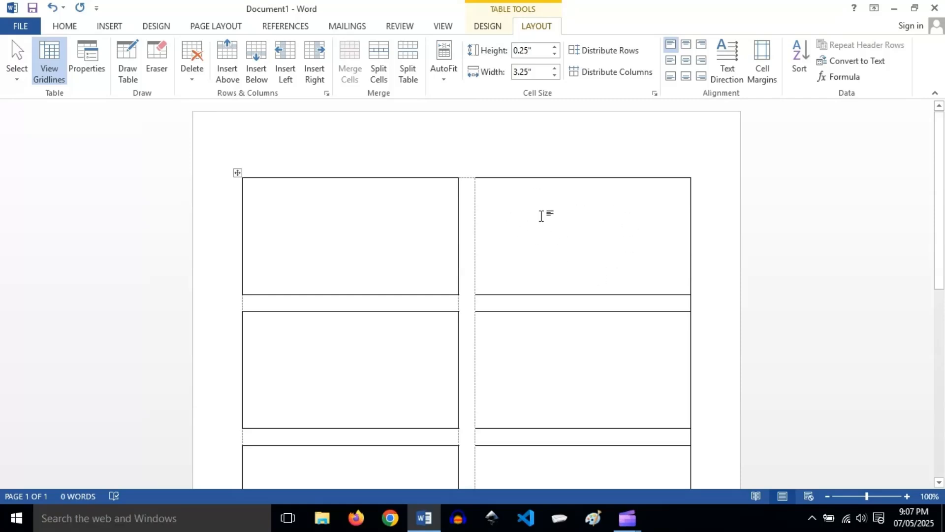
{"action": "left_click", "coordinate": [537, 232]}
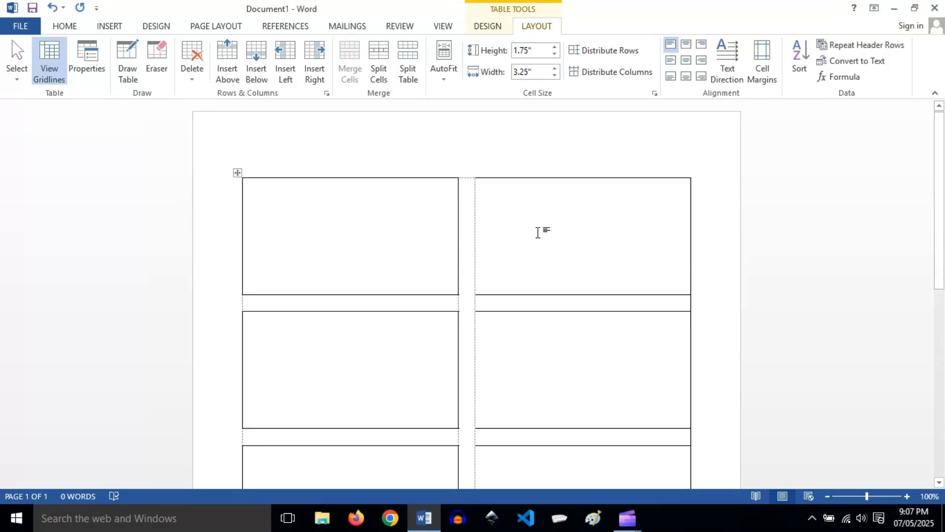
{"action": "left_click", "coordinate": [488, 27]}
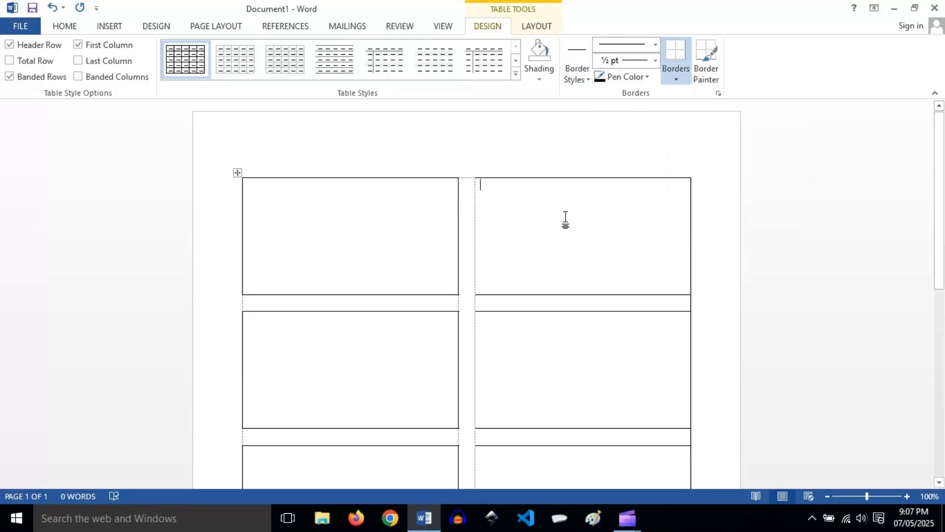
{"action": "left_click", "coordinate": [676, 80]}
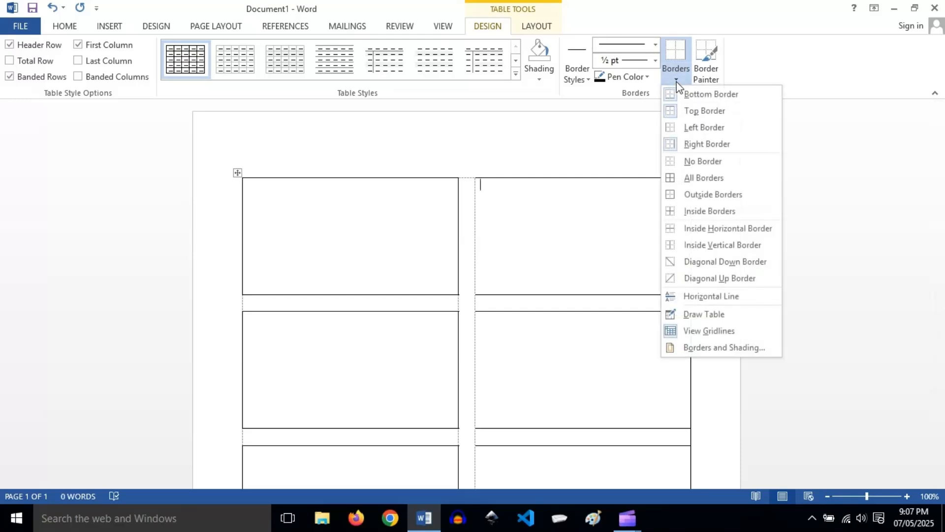
{"action": "left_click", "coordinate": [682, 127]}
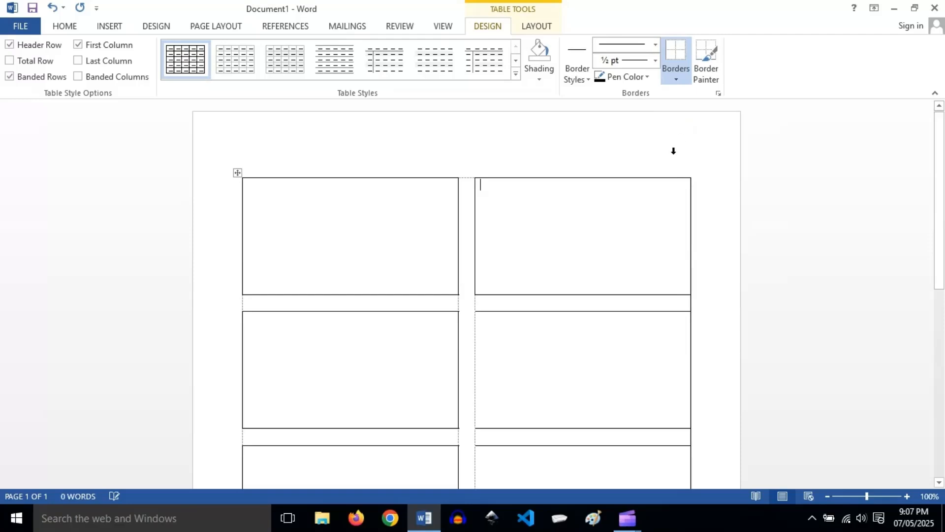
Add a left border to the second and third large cells down the table's third column.
{"action": "left_click", "coordinate": [560, 346]}
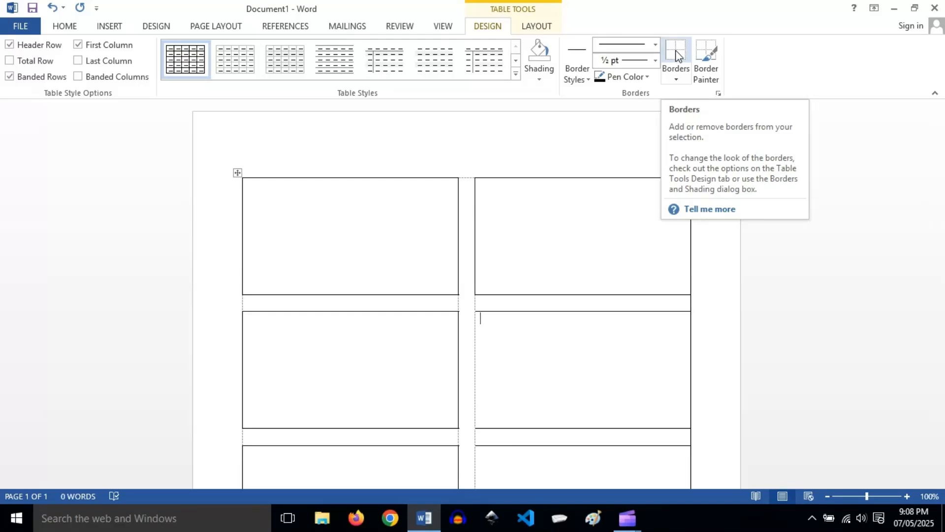
{"action": "left_click", "coordinate": [517, 418]}
{"action": "scroll", "coordinate": [512, 422], "scroll_direction": "down", "scroll_amount": 4}
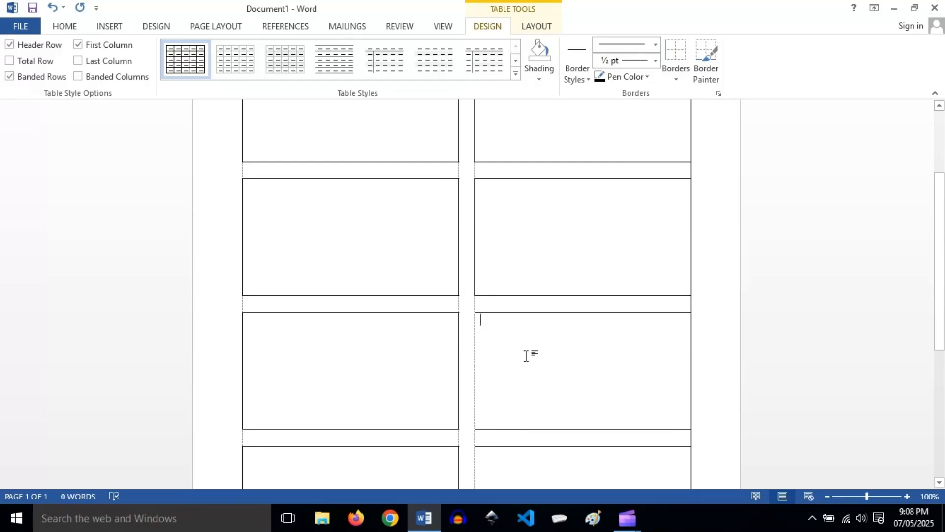
{"action": "left_click", "coordinate": [674, 54]}
{"action": "scroll", "coordinate": [522, 373], "scroll_direction": "up", "scroll_amount": 2}
{"action": "left_click", "coordinate": [675, 53]}
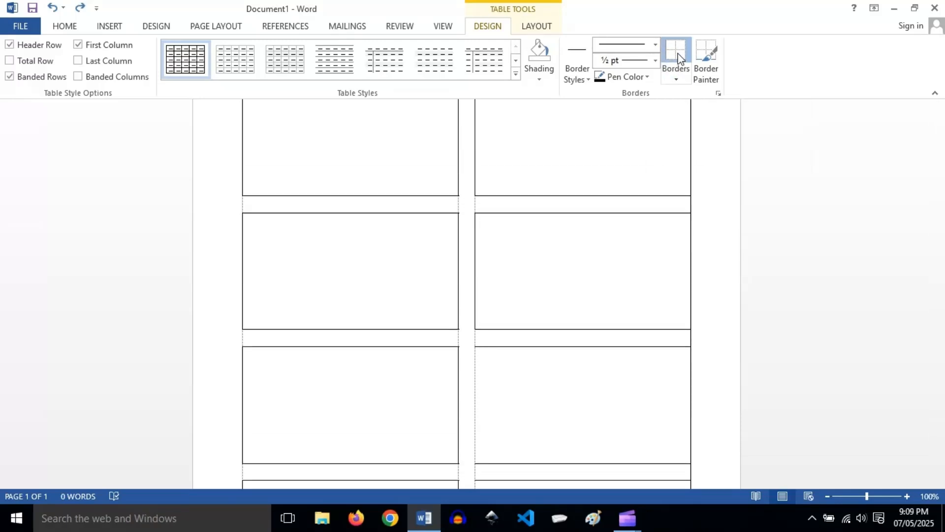
Add a left border to the remaining large cells down the table's third column.
{"action": "scroll", "coordinate": [544, 323], "scroll_direction": "down", "scroll_amount": 3}
{"action": "scroll", "coordinate": [543, 325], "scroll_direction": "down", "scroll_amount": 2}
{"action": "left_click", "coordinate": [680, 52]}
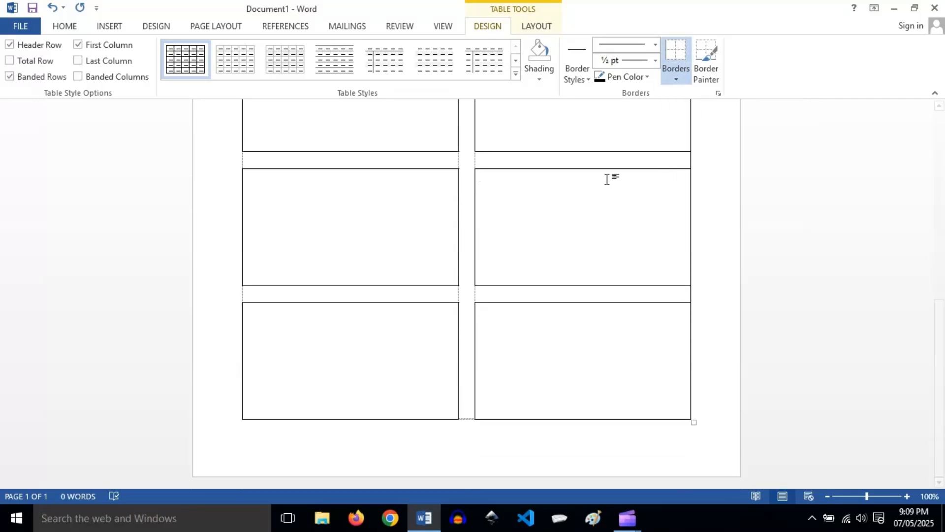
{"action": "scroll", "coordinate": [553, 371], "scroll_direction": "up", "scroll_amount": 3}
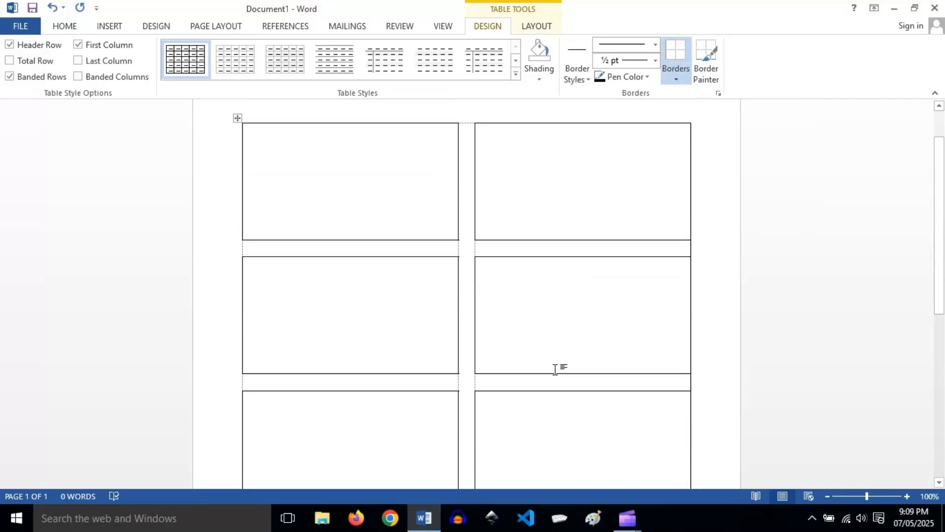
Erase the table's right border segment at every gap row with the Eraser, and stop erasing.
{"action": "left_click", "coordinate": [536, 26]}
{"action": "left_click", "coordinate": [157, 69]}
{"action": "left_click", "coordinate": [688, 302]}
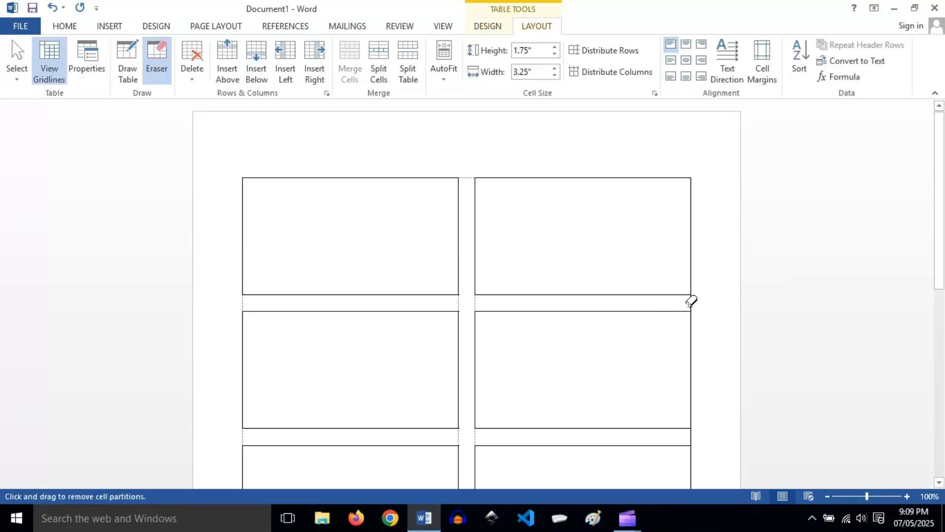
{"action": "scroll", "coordinate": [681, 359], "scroll_direction": "down", "scroll_amount": 5}
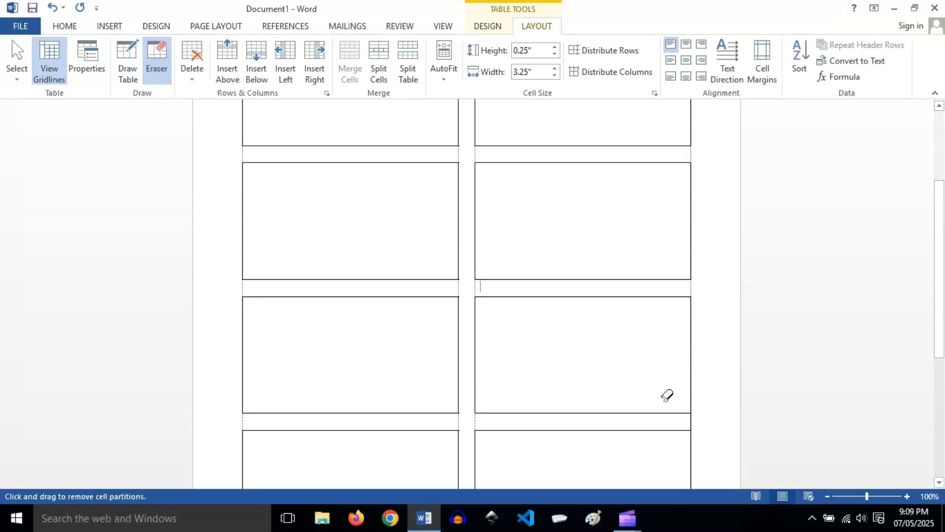
{"action": "scroll", "coordinate": [693, 305], "scroll_direction": "down", "scroll_amount": 4}
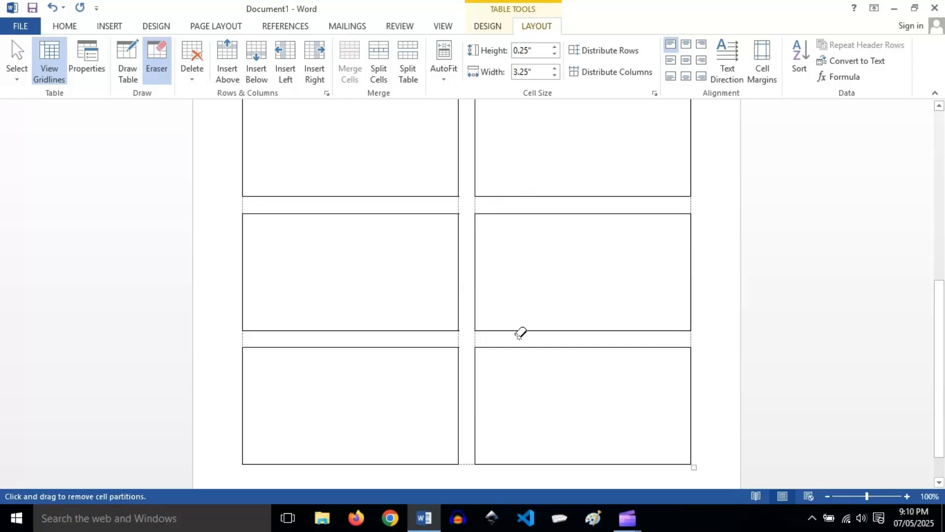
{"action": "scroll", "coordinate": [480, 339], "scroll_direction": "up", "scroll_amount": 8}
{"action": "key", "text": "Escape"}
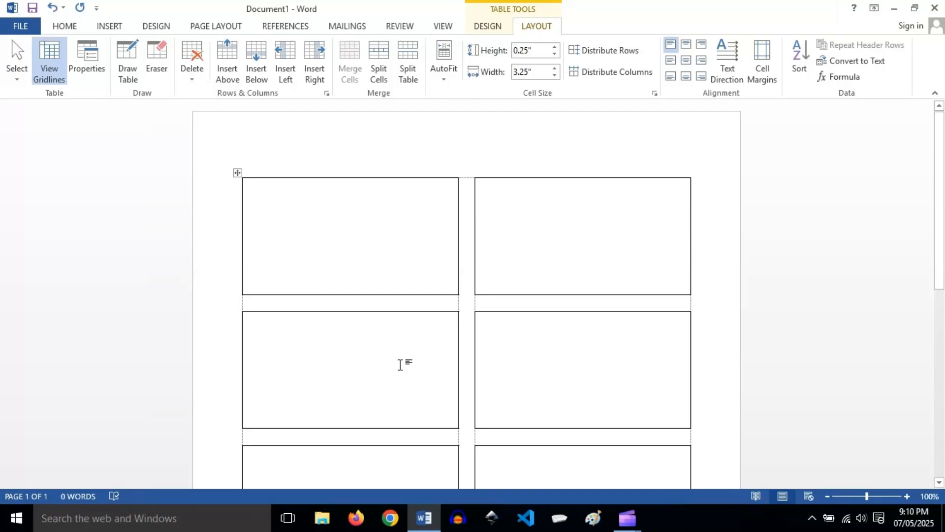
Select the whole table and format its text as Times New Roman, bold and italic.
{"action": "key", "text": "ctrl+a"}
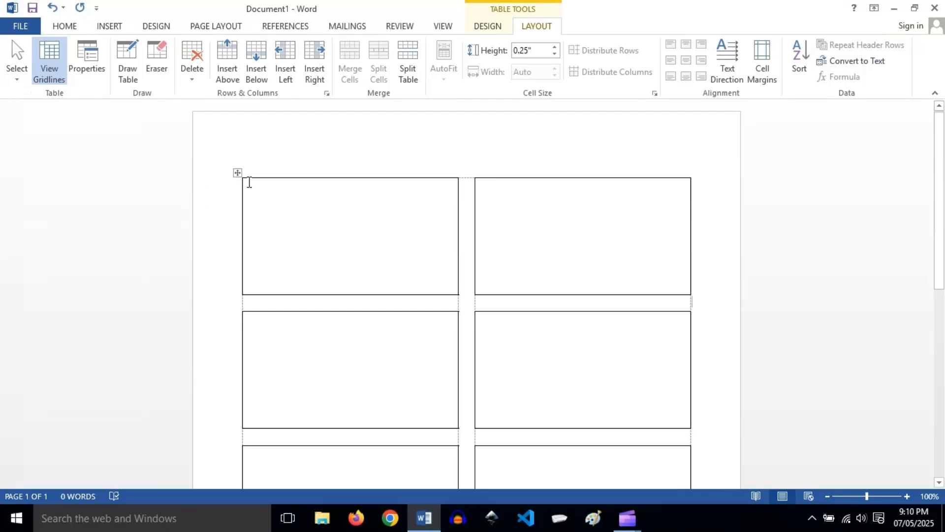
{"action": "left_click", "coordinate": [237, 172]}
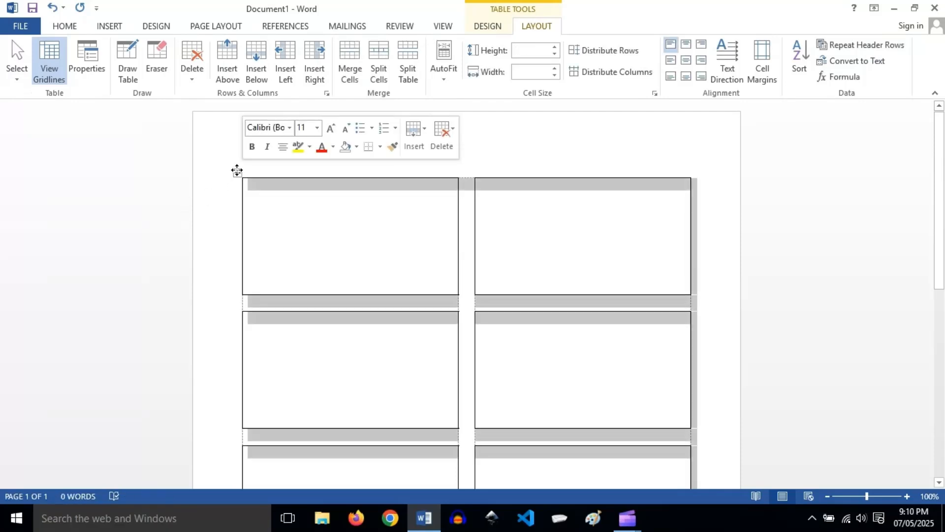
{"action": "scroll", "coordinate": [427, 309], "scroll_direction": "down", "scroll_amount": 3}
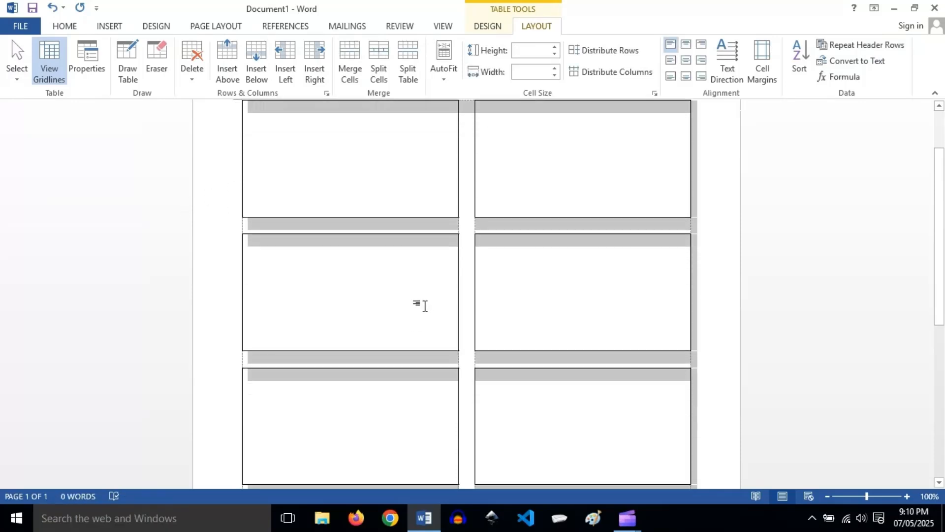
{"action": "scroll", "coordinate": [424, 305], "scroll_direction": "up", "scroll_amount": 3}
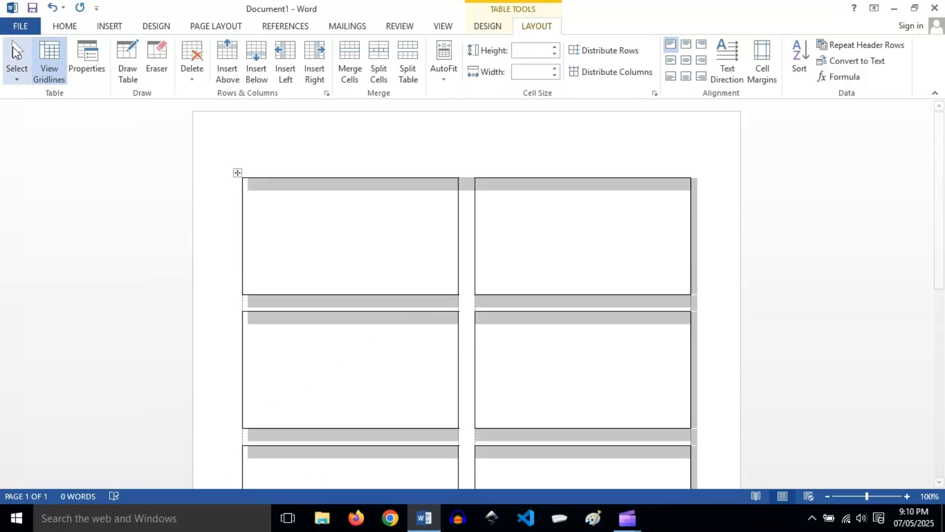
{"action": "left_click", "coordinate": [69, 29]}
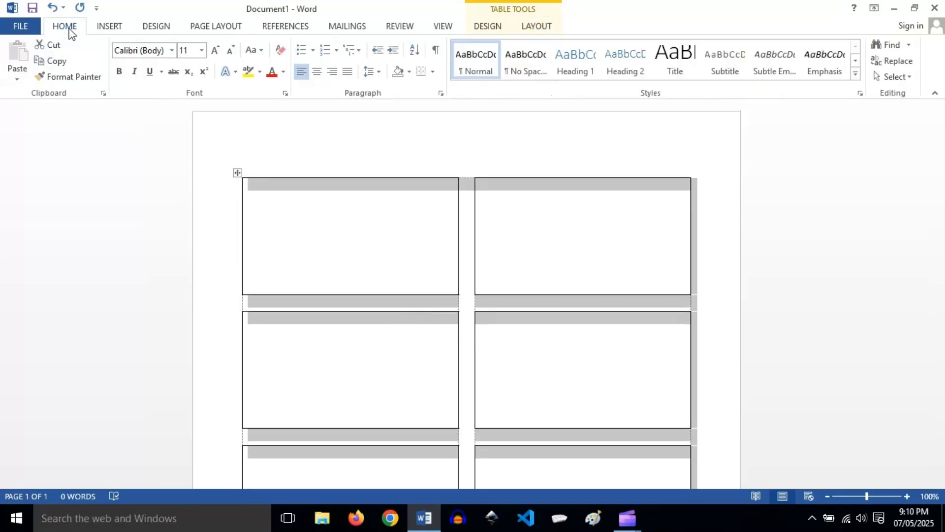
{"action": "left_click", "coordinate": [173, 52]}
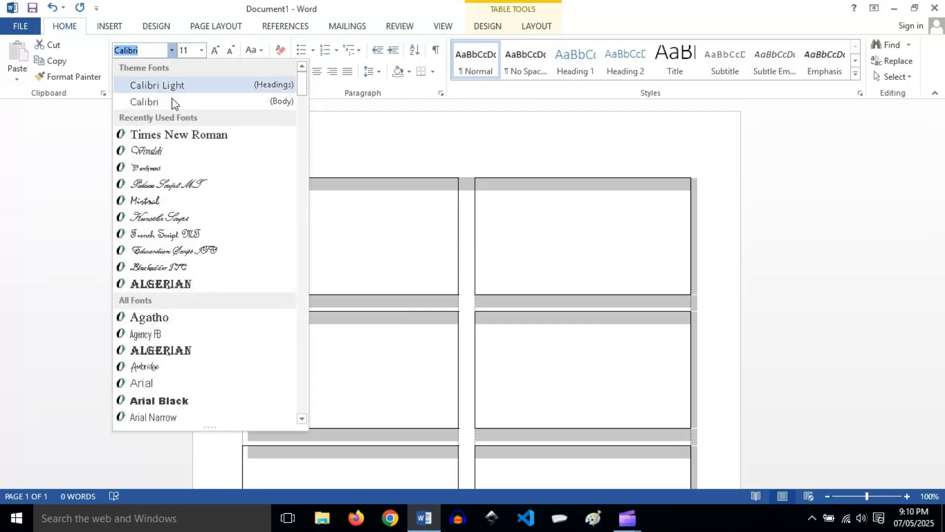
{"action": "left_click", "coordinate": [182, 139]}
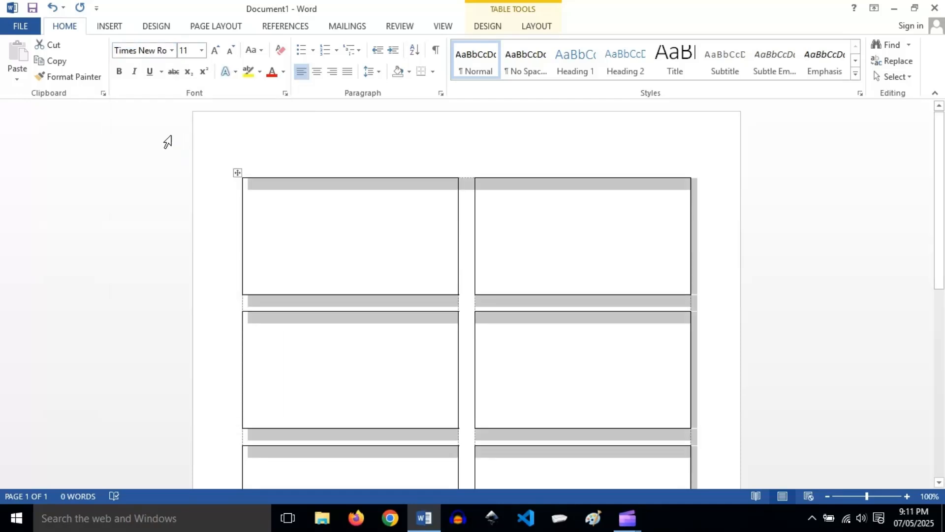
{"action": "left_click", "coordinate": [117, 75]}
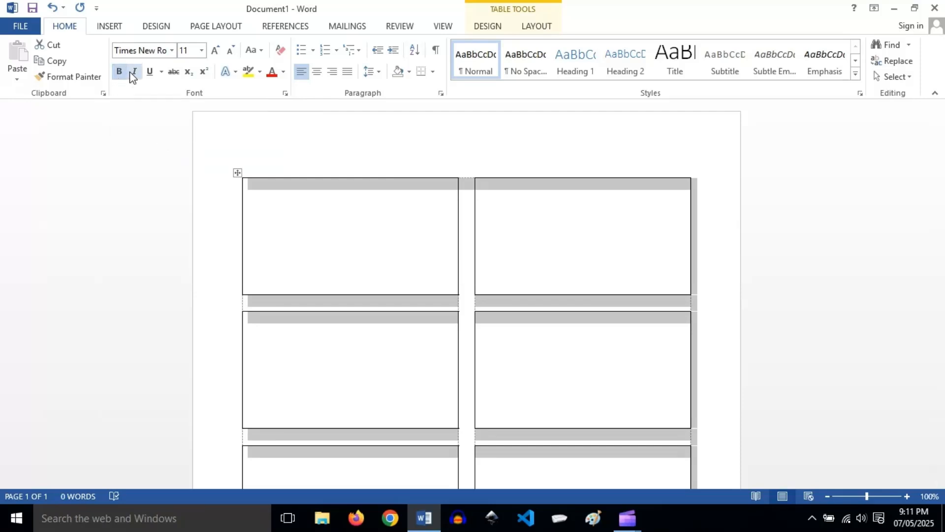
{"action": "left_click", "coordinate": [133, 72]}
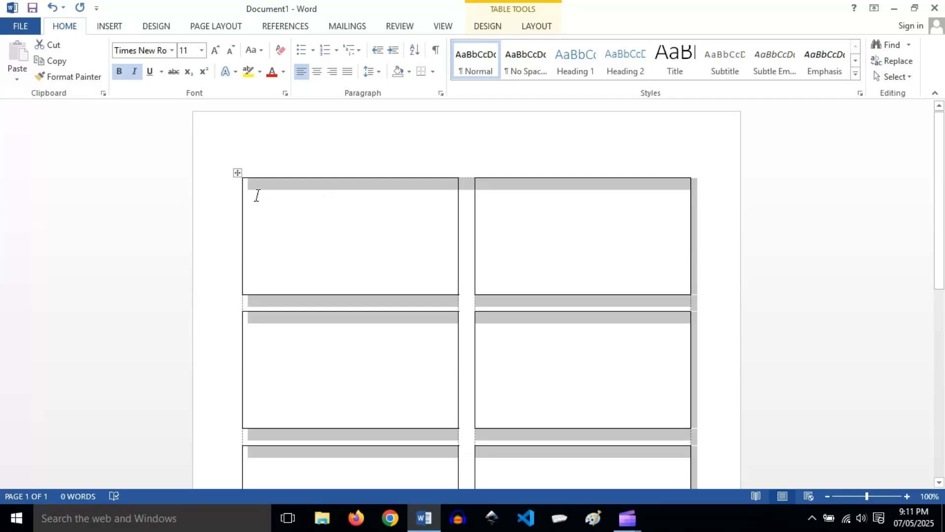
{"action": "left_click", "coordinate": [254, 194]}
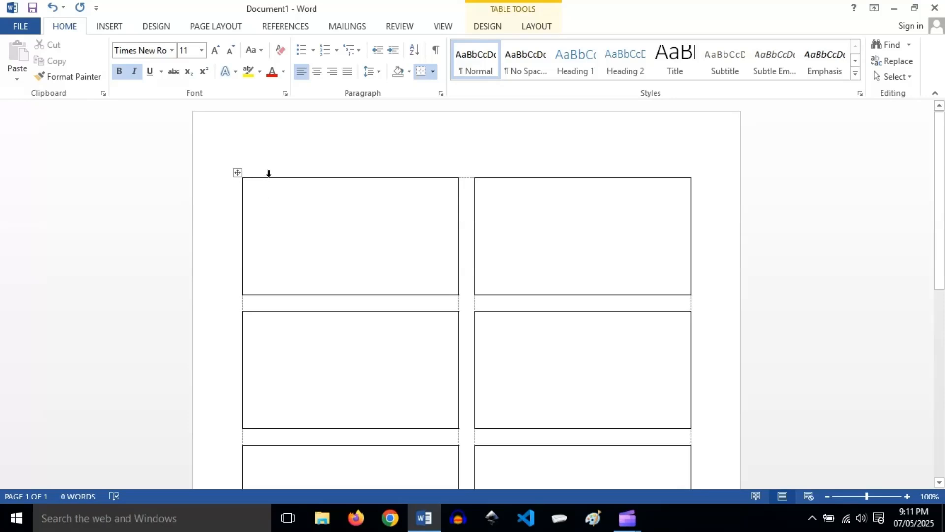
{"action": "key", "text": "Return"}
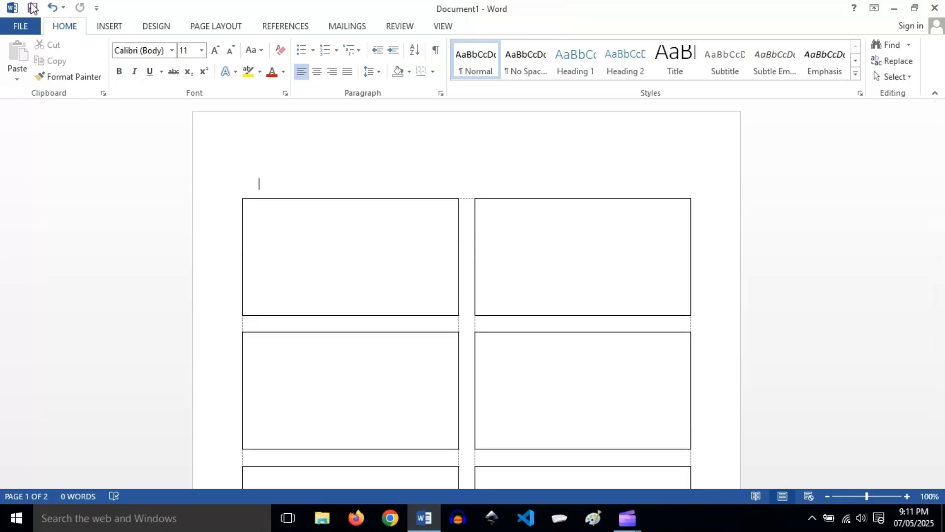
{"action": "left_click", "coordinate": [52, 7]}
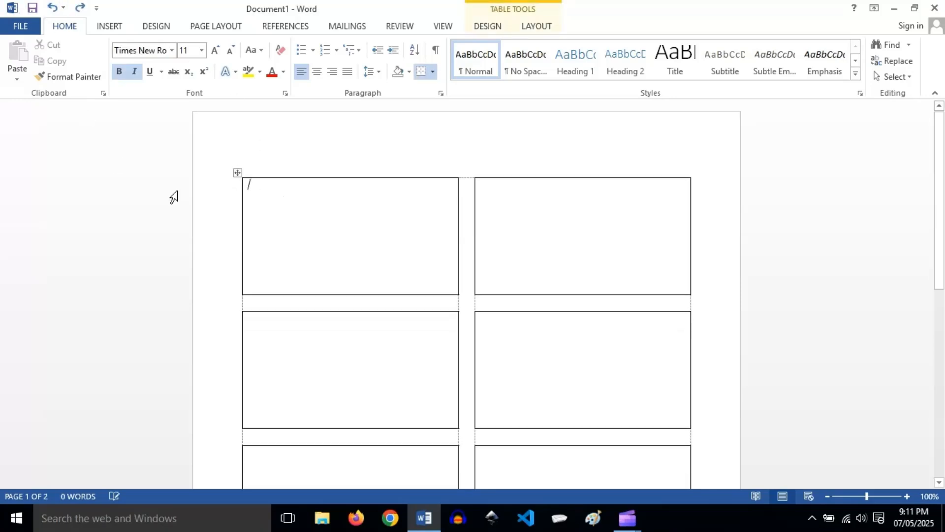
Enter dotted lines labelled Name, Class with Div, Subject and School in the table's first cell, with an extra blank line above Name.
{"action": "double_click", "coordinate": [256, 219]}
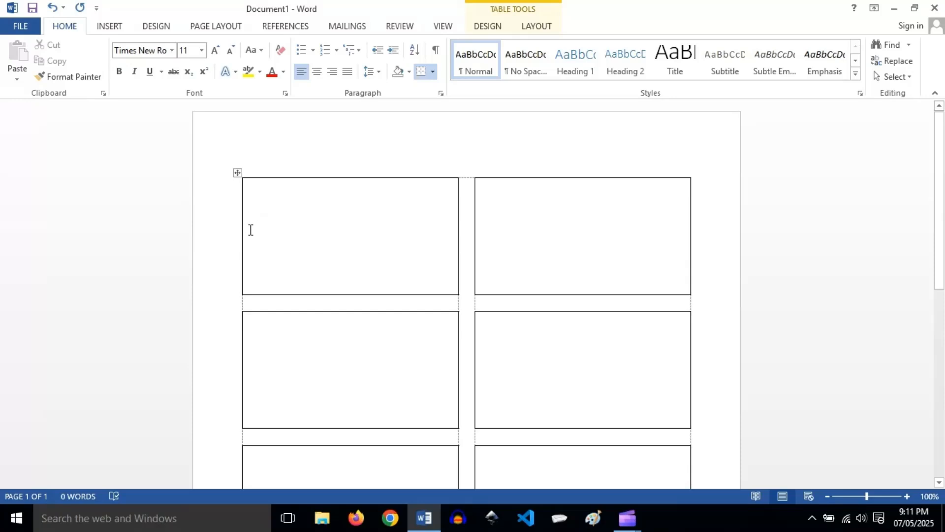
{"action": "key", "text": "BackSpace"}
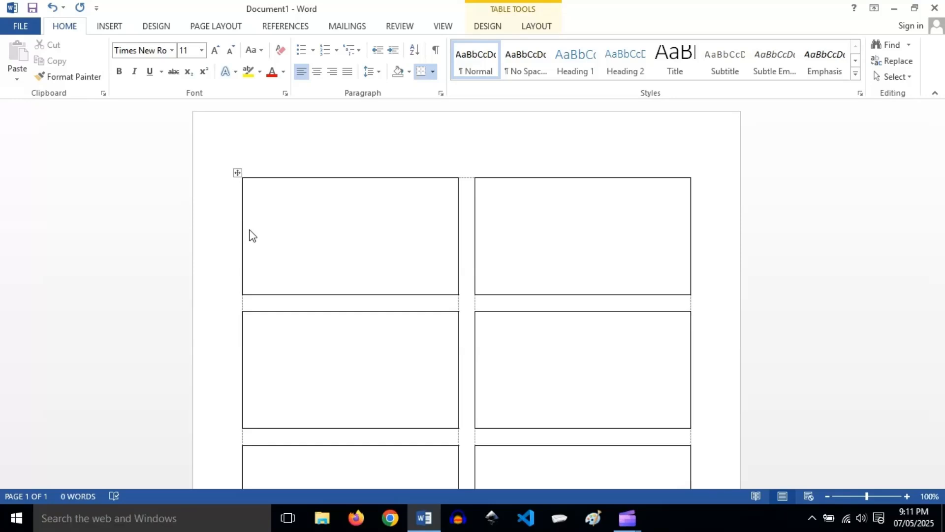
{"action": "type", "text": "Name"}
{"action": "type", "text": "........................................................"}
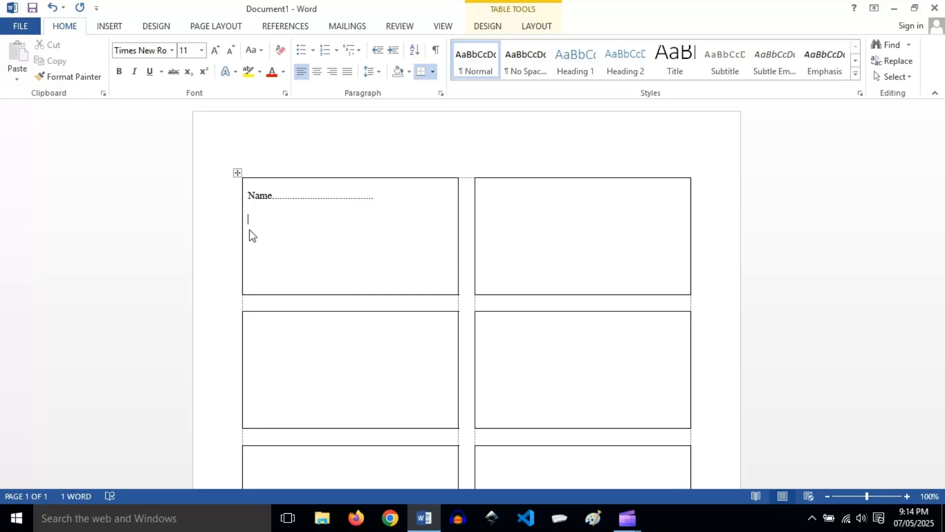
{"action": "type", "text": "Class............Div............"}
{"action": "key", "text": "Return"}
{"action": "type", "text": "Subj"}
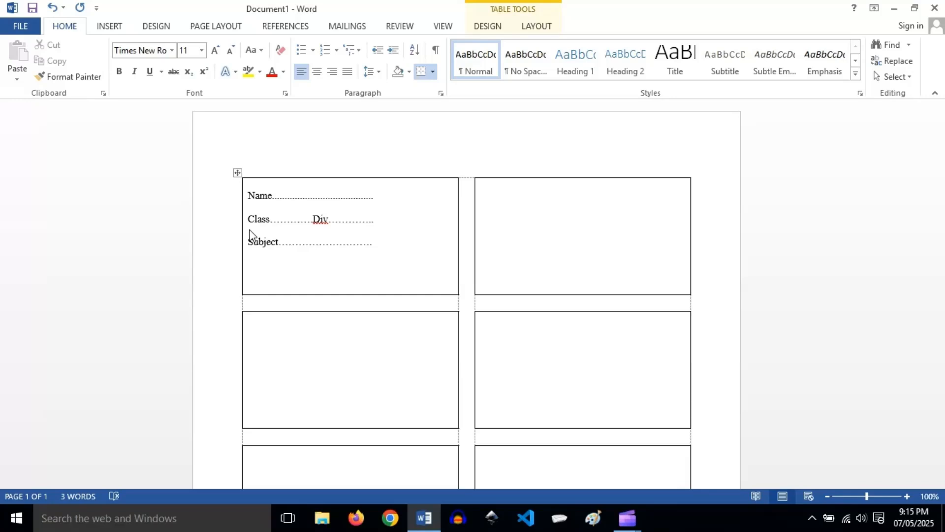
{"action": "type", "text": "S"}
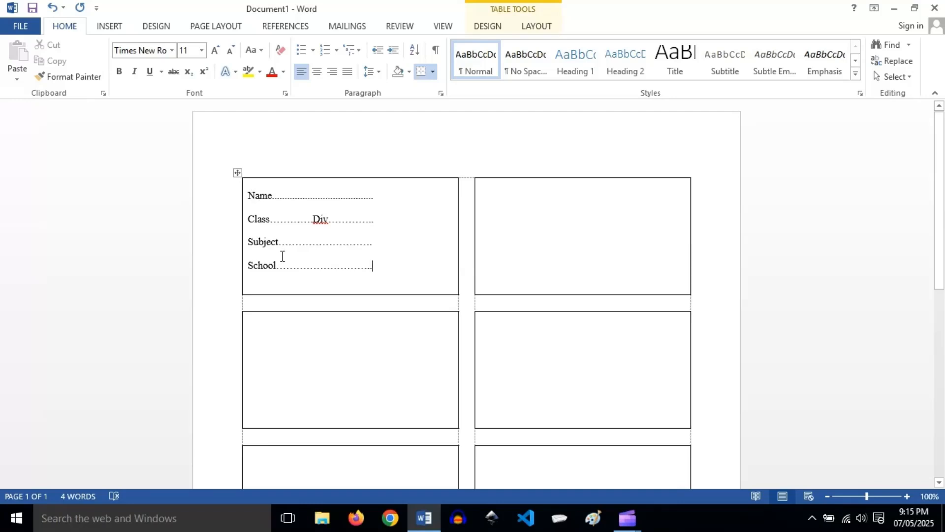
{"action": "left_click", "coordinate": [249, 195]}
{"action": "key", "text": "Return"}
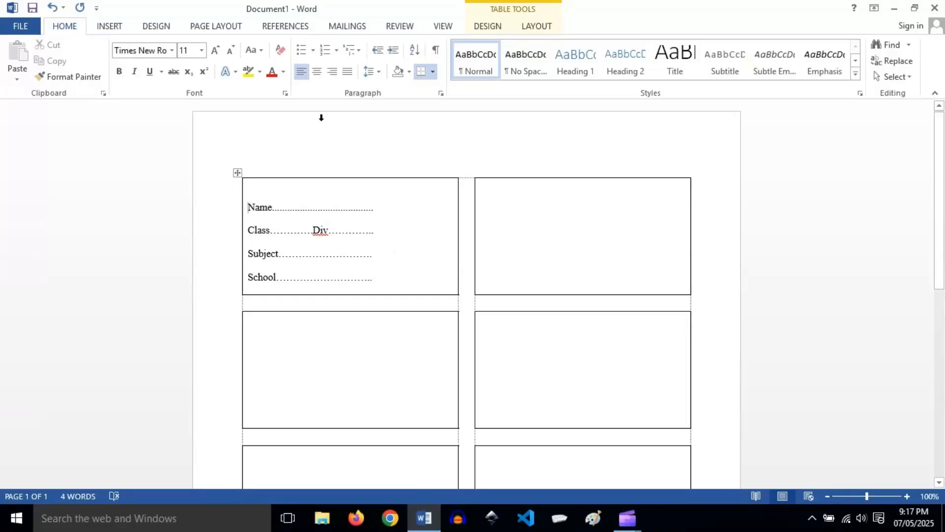
Insert the picture Design 1.png from the Saved Pictures folder before Name in the first cell.
{"action": "left_click", "coordinate": [110, 26]}
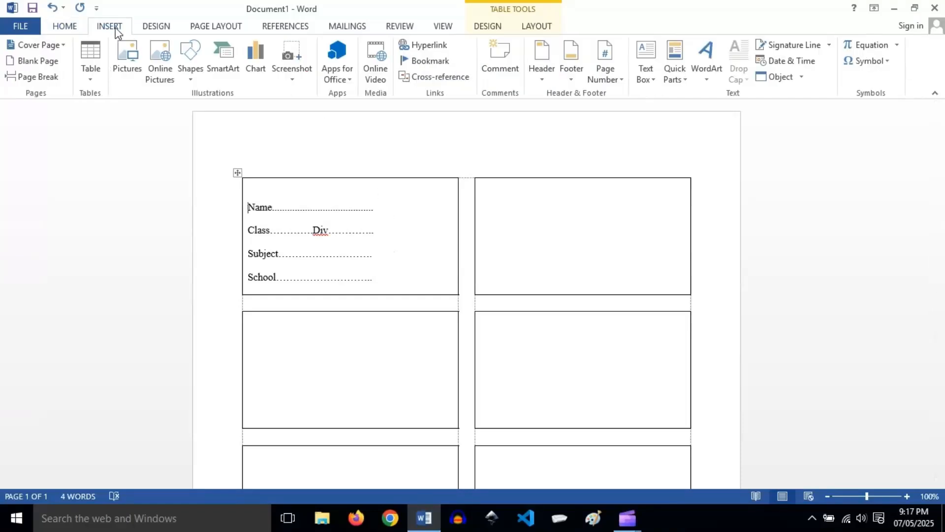
{"action": "left_click", "coordinate": [127, 63]}
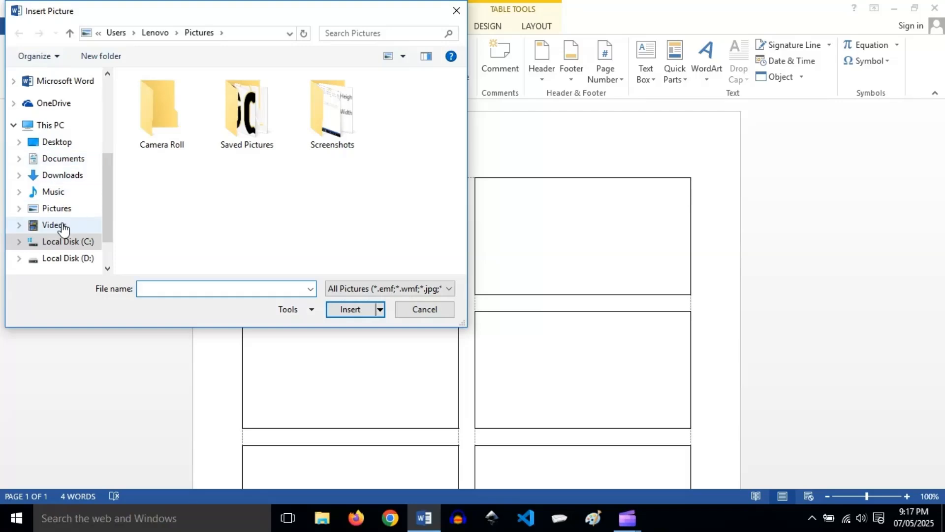
{"action": "double_click", "coordinate": [246, 126]}
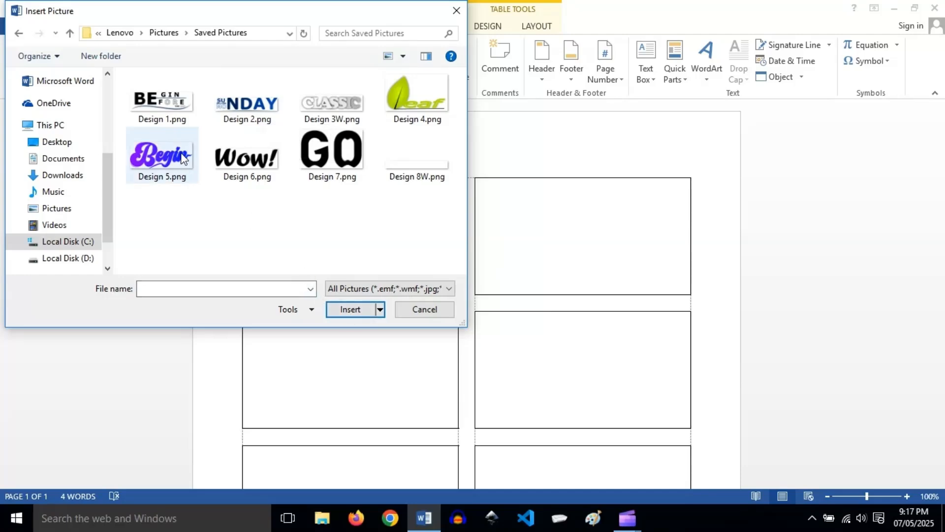
{"action": "left_click", "coordinate": [156, 106]}
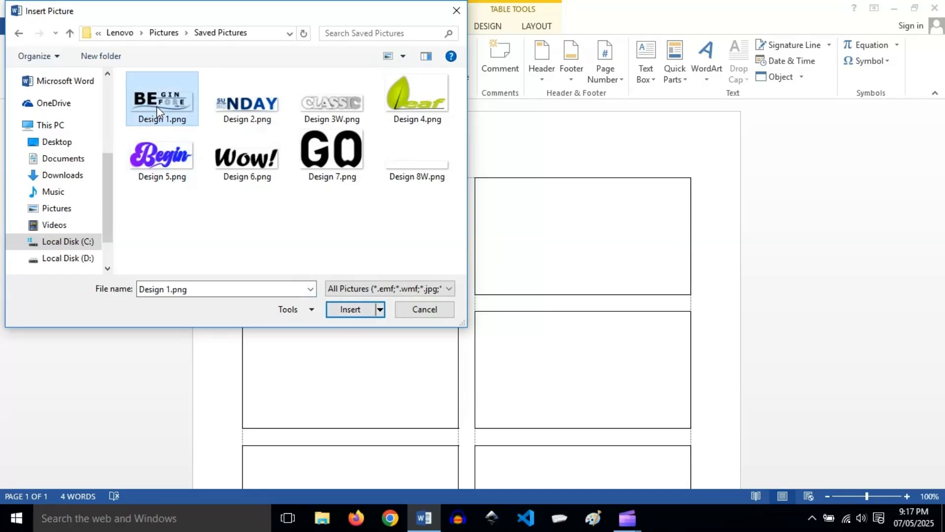
{"action": "left_click", "coordinate": [343, 309]}
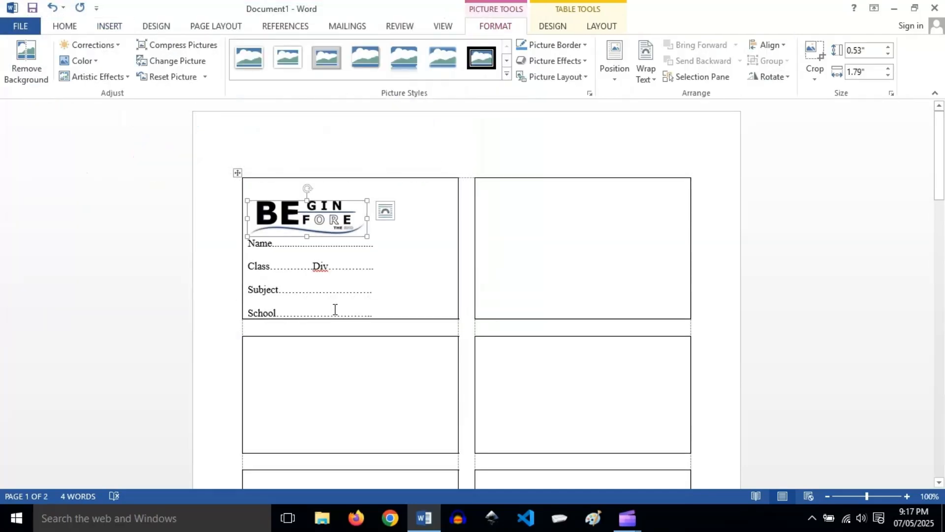
Set the picture's wrapping to In Front of Text and move it to the first cell's right side, beside the Class and Subject lines.
{"action": "left_click", "coordinate": [382, 211]}
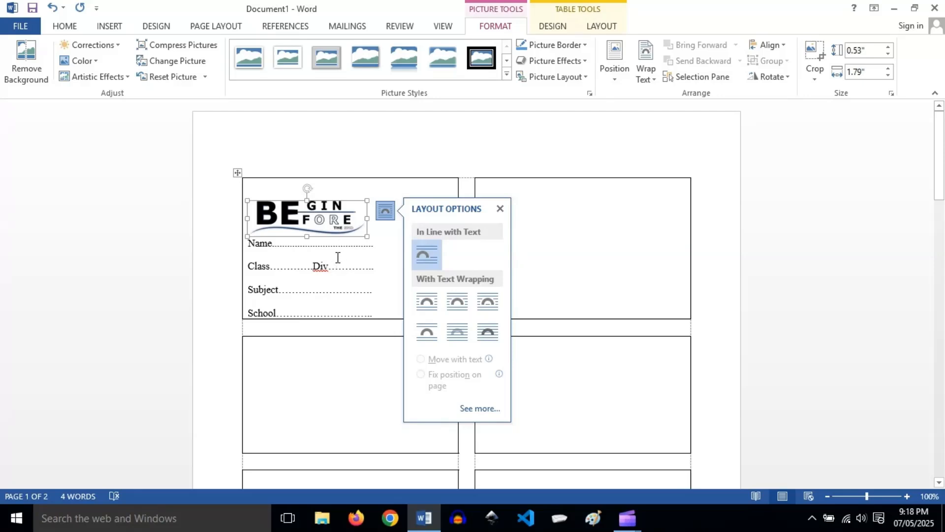
{"action": "left_click", "coordinate": [486, 332]}
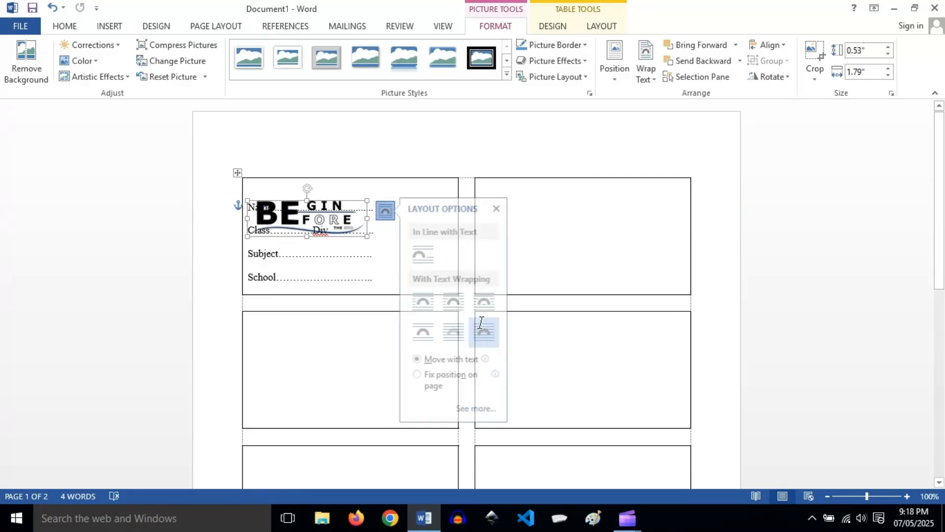
{"action": "left_click", "coordinate": [500, 210]}
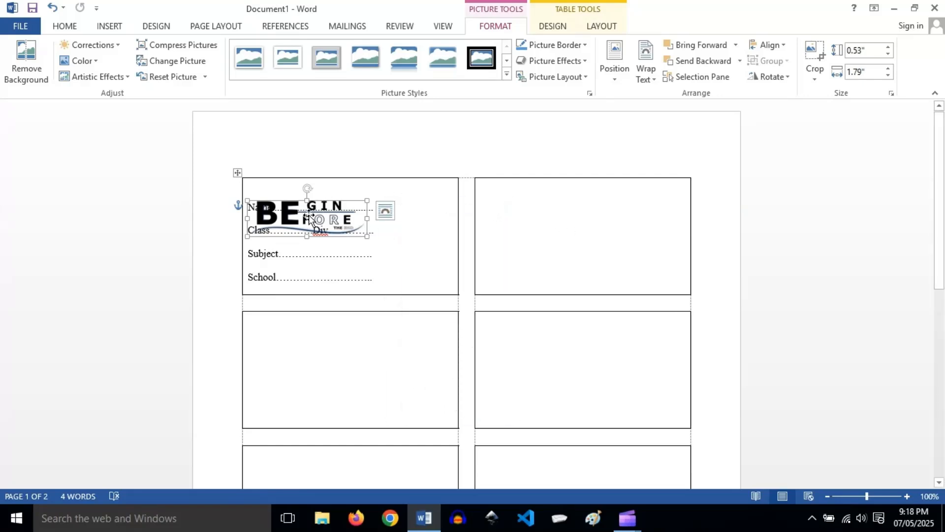
{"action": "left_click_drag", "start_coordinate": [308, 215], "coordinate": [399, 240]}
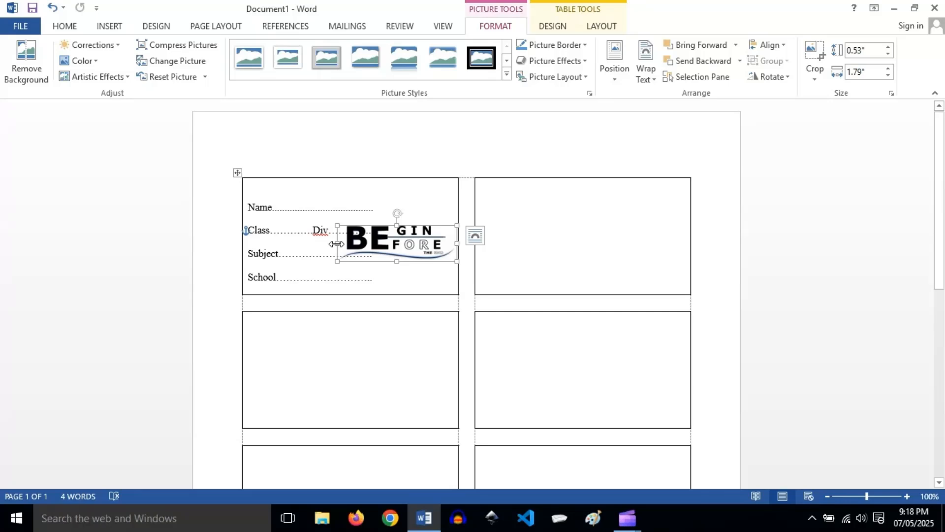
Narrow the picture to about 1.24" wide and rotate it slightly counterclockwise.
{"action": "left_click_drag", "start_coordinate": [337, 244], "coordinate": [375, 246]}
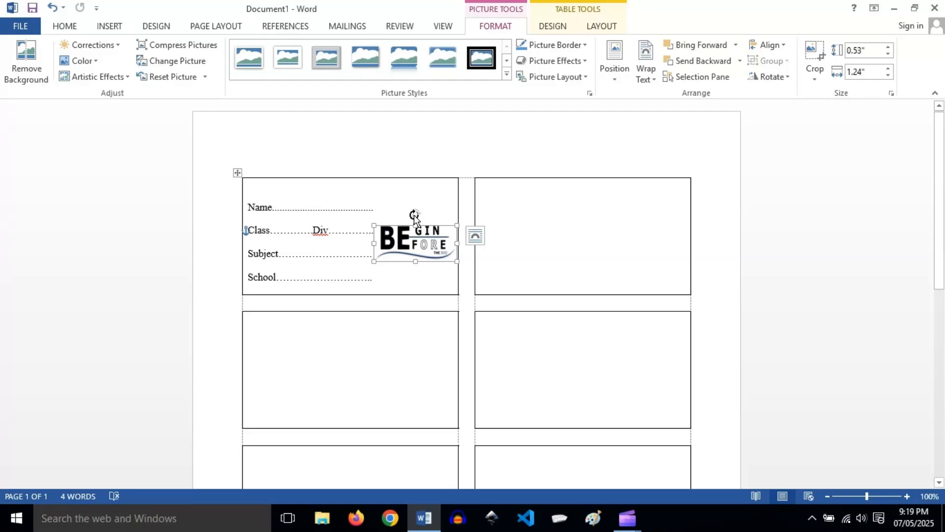
{"action": "left_click_drag", "start_coordinate": [414, 215], "coordinate": [417, 238]}
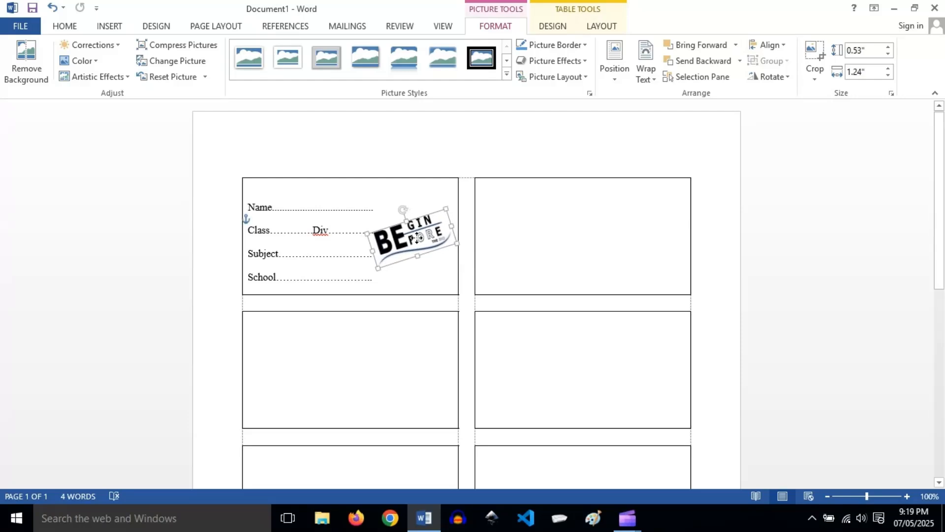
Apply the borderless picture style with a centred shadow to the design image in the first label cell.
{"action": "left_click_drag", "start_coordinate": [417, 238], "coordinate": [417, 239]}
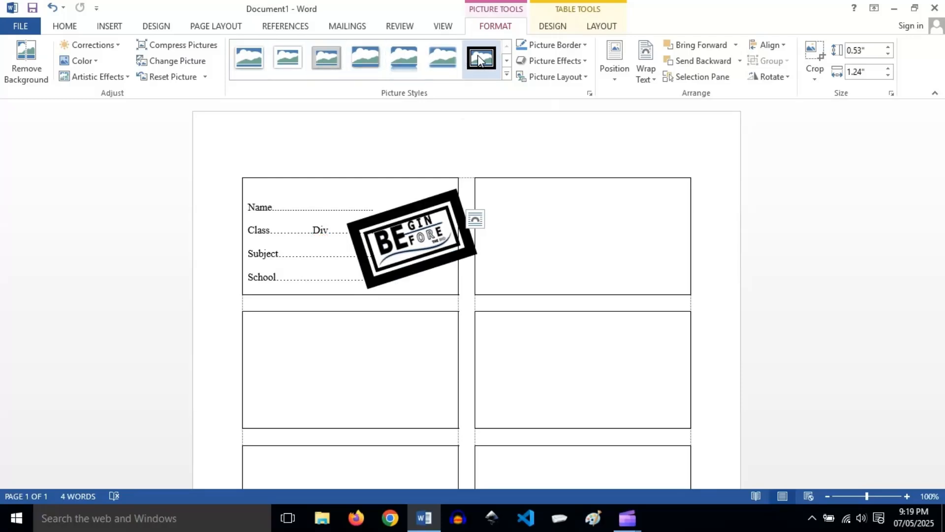
{"action": "left_click", "coordinate": [508, 62]}
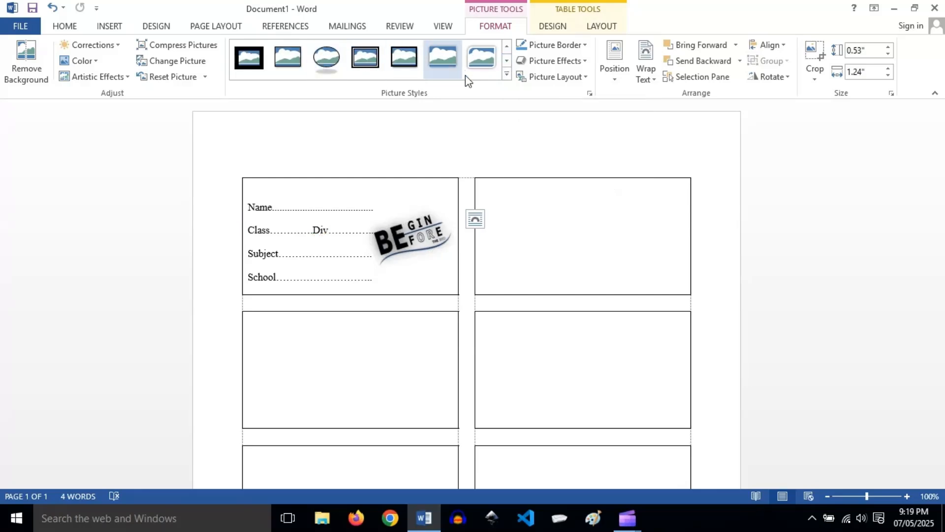
{"action": "left_click", "coordinate": [506, 74]}
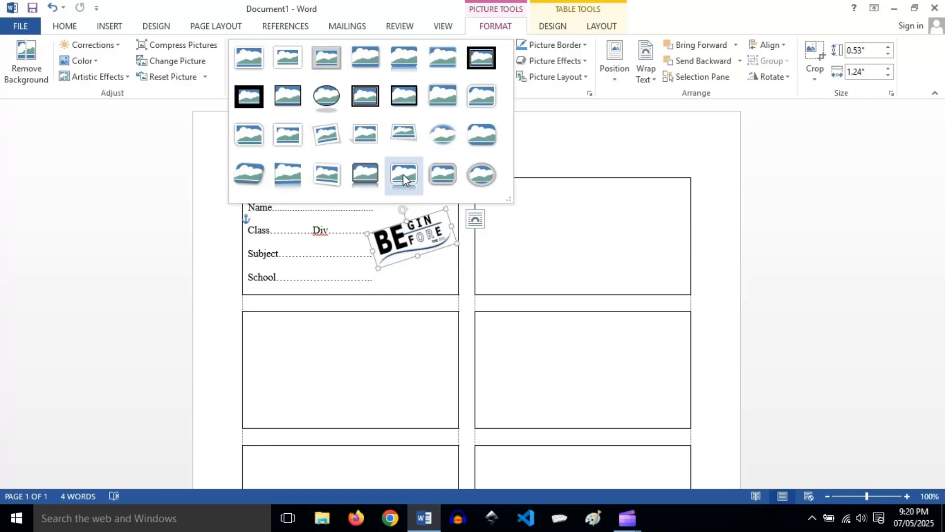
{"action": "left_click", "coordinate": [447, 94]}
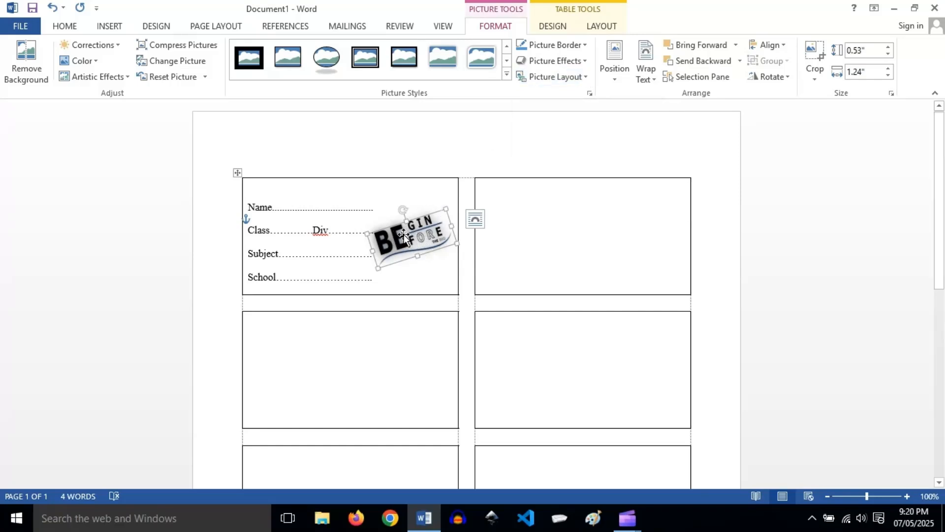
Add a Soft Round bevel effect to the design image in the first label cell.
{"action": "left_click", "coordinate": [556, 63]}
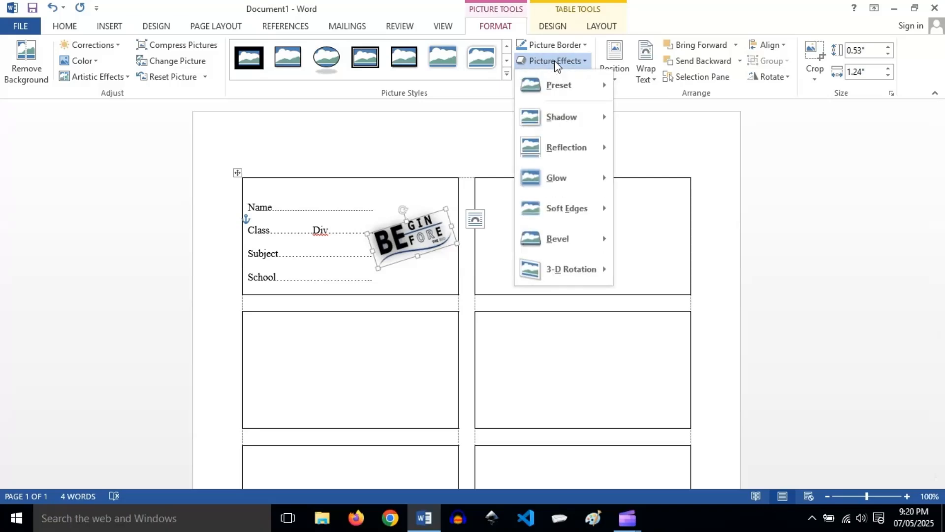
{"action": "mouse_move", "coordinate": [544, 243]}
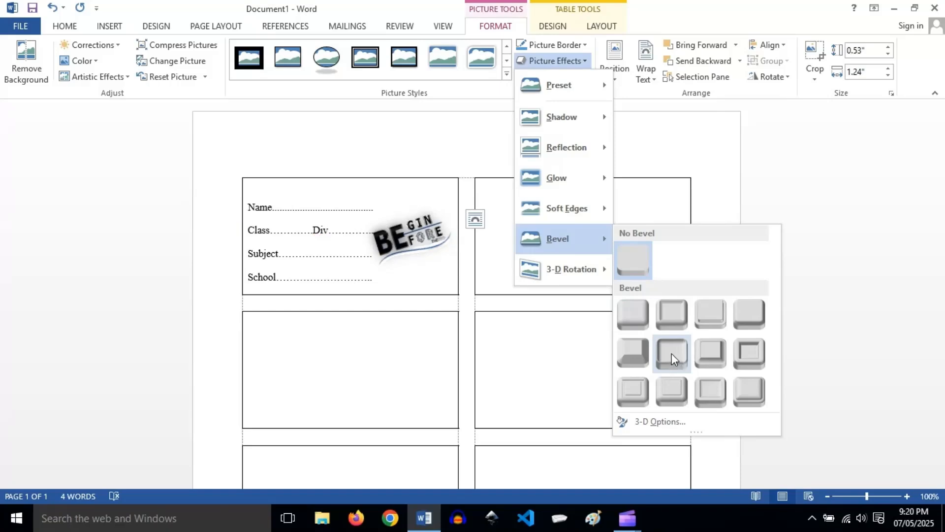
{"action": "mouse_move", "coordinate": [533, 179]}
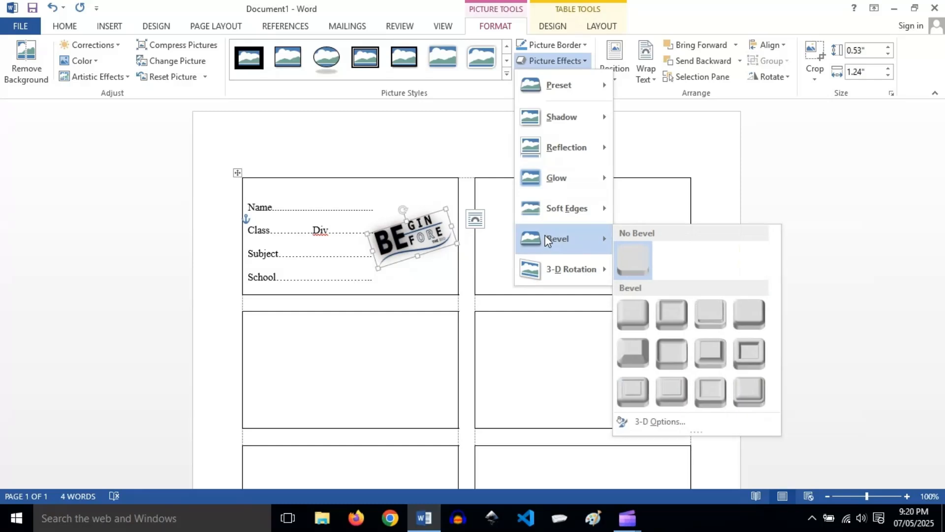
{"action": "left_click", "coordinate": [675, 350]}
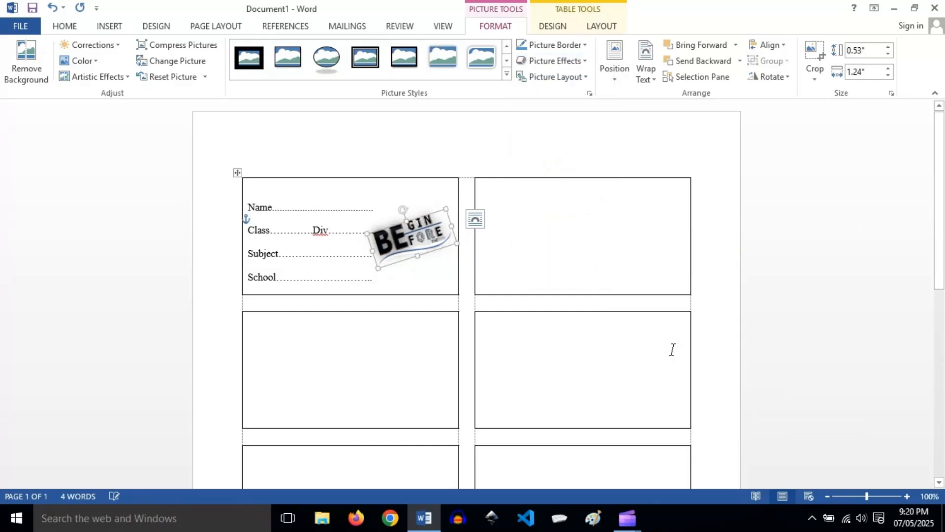
Shade the first label cell with a light tint of the theme blue.
{"action": "left_click", "coordinate": [397, 284]}
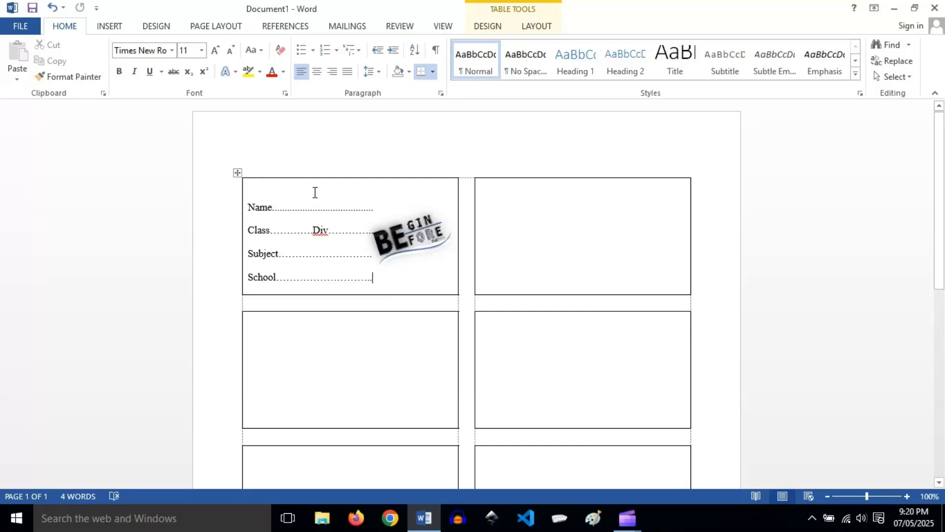
{"action": "left_click", "coordinate": [494, 27]}
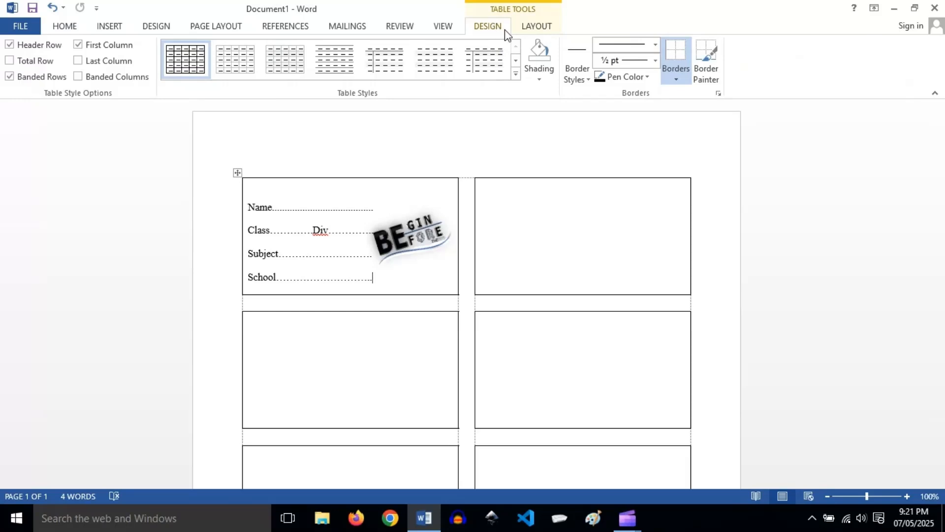
{"action": "left_click", "coordinate": [541, 80]}
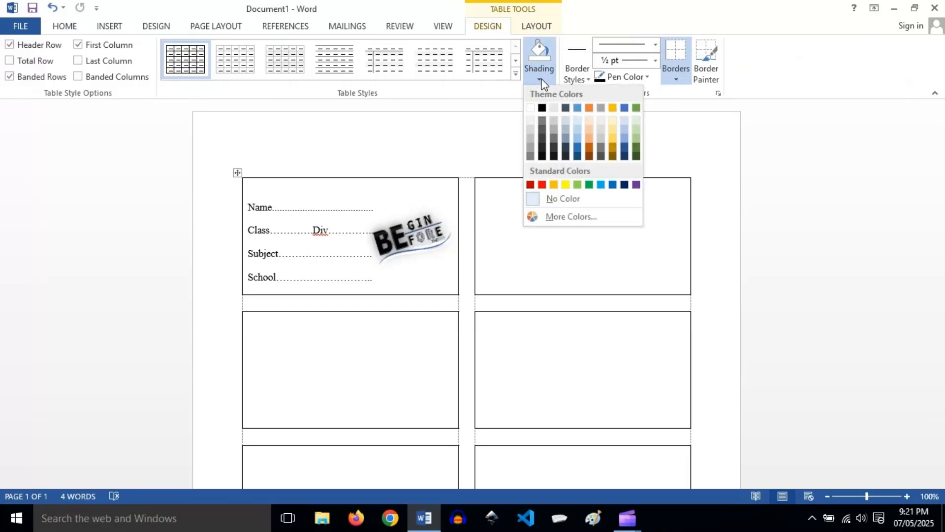
{"action": "left_click", "coordinate": [574, 129]}
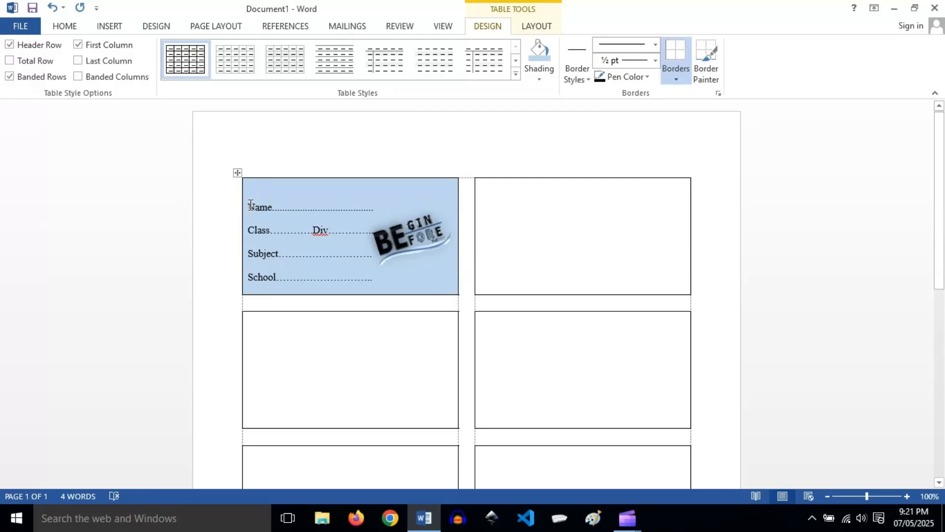
Set the font colour of the Name, Class, Div, Subject and School lines in the first label to standard blue.
{"action": "left_click_drag", "start_coordinate": [248, 205], "coordinate": [333, 276]}
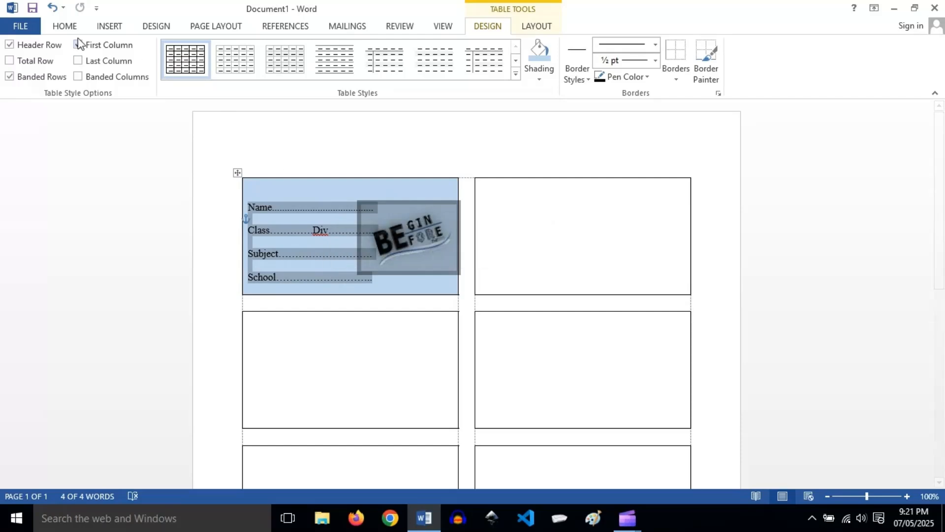
{"action": "left_click", "coordinate": [64, 26]}
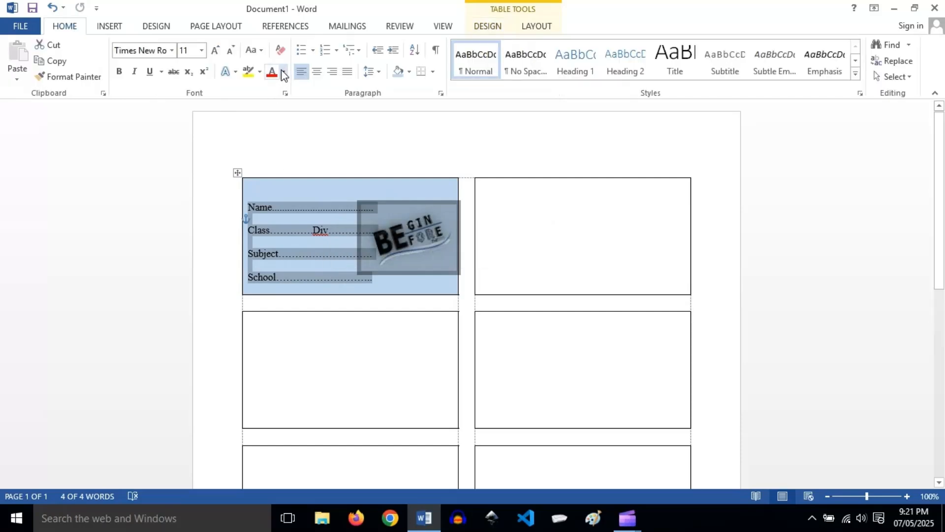
{"action": "left_click", "coordinate": [283, 73]}
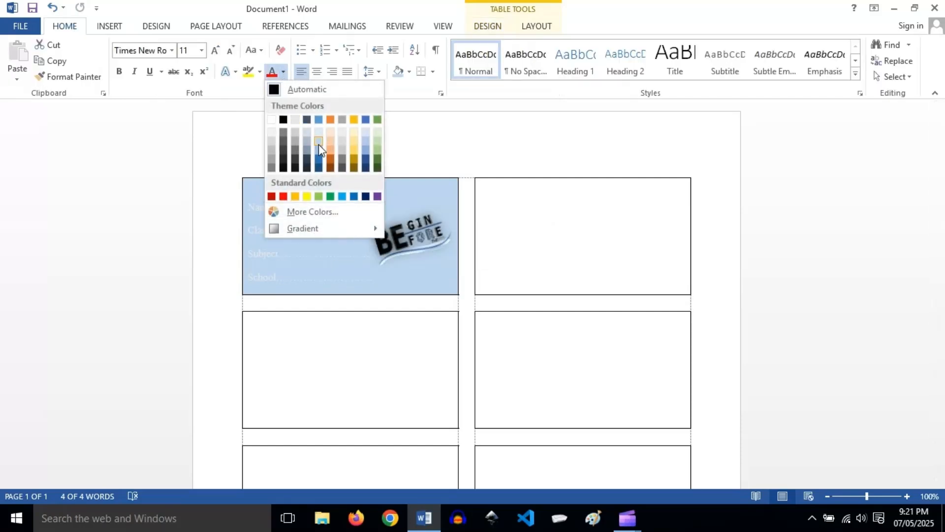
{"action": "left_click", "coordinate": [354, 197]}
{"action": "left_click", "coordinate": [507, 221]}
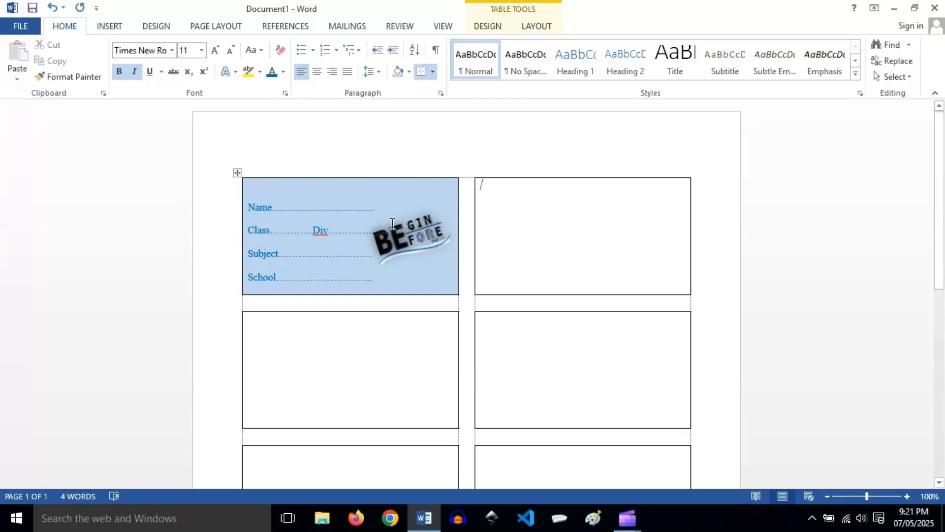
Add 2 ¼ pt outside borders in the darkest theme blue to the first label cell, using a solid line.
{"action": "left_click", "coordinate": [322, 197]}
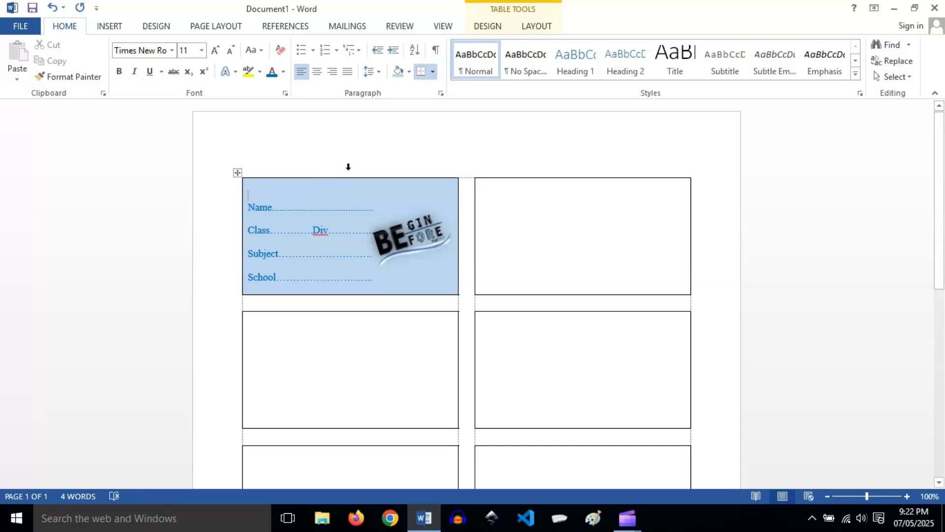
{"action": "left_click", "coordinate": [487, 27]}
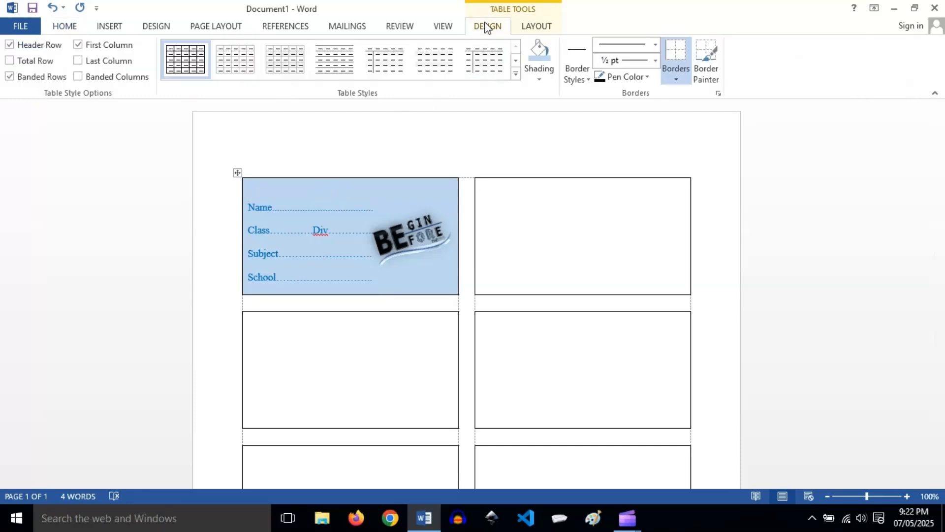
{"action": "left_click", "coordinate": [590, 80]}
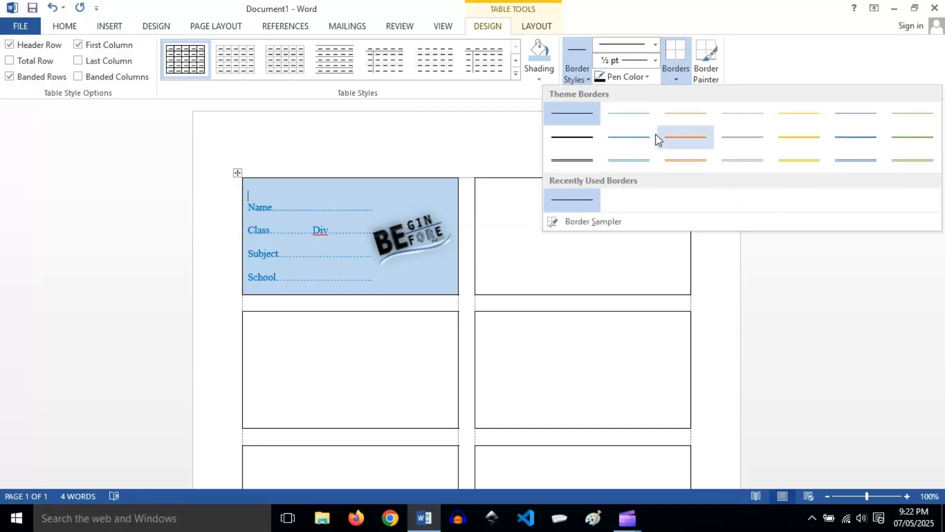
{"action": "left_click", "coordinate": [577, 73]}
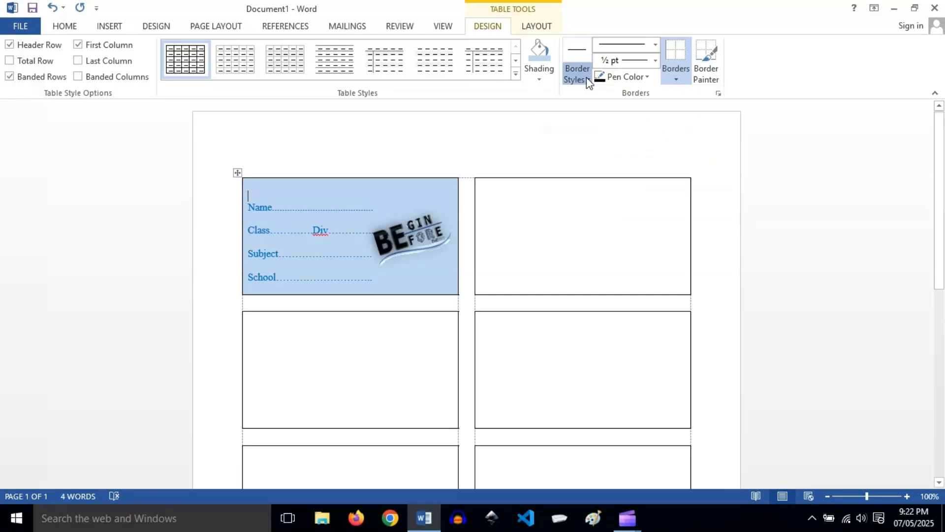
{"action": "left_click", "coordinate": [655, 45]}
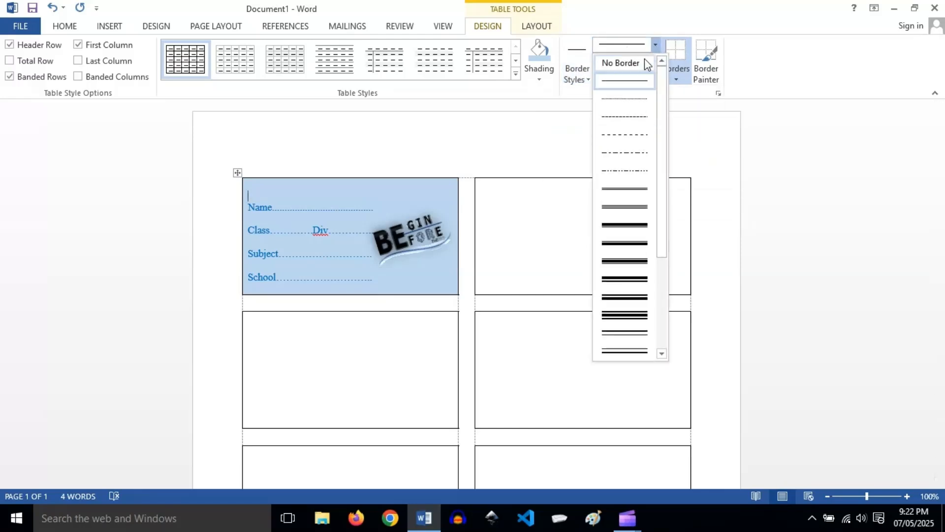
{"action": "left_click", "coordinate": [656, 45]}
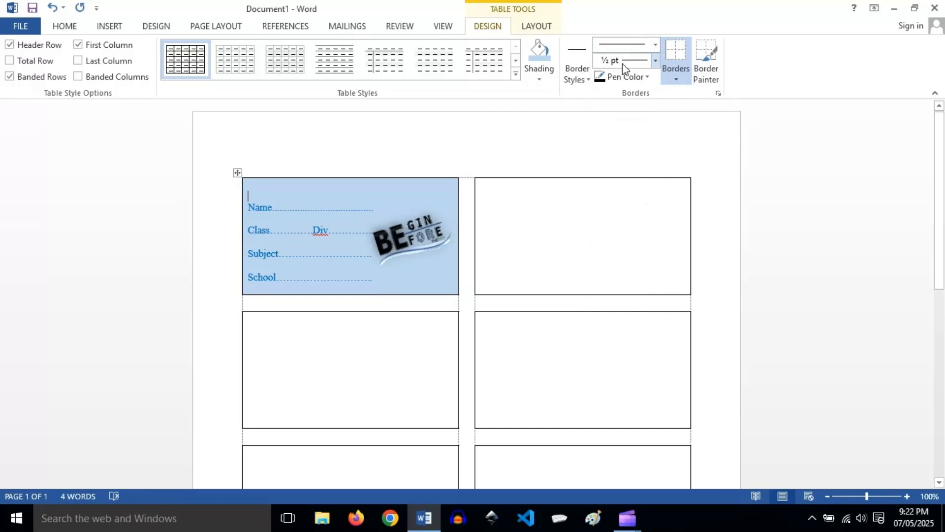
{"action": "left_click", "coordinate": [655, 60]}
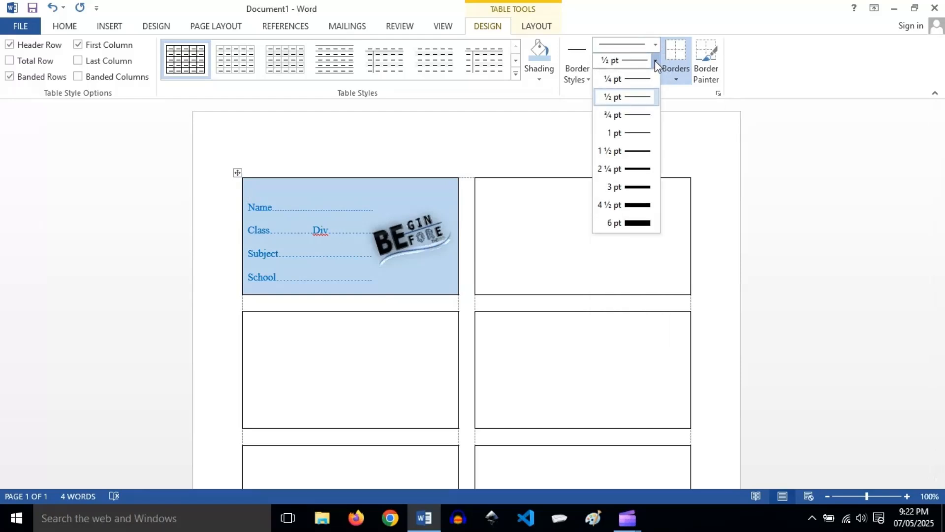
{"action": "left_click", "coordinate": [624, 169]}
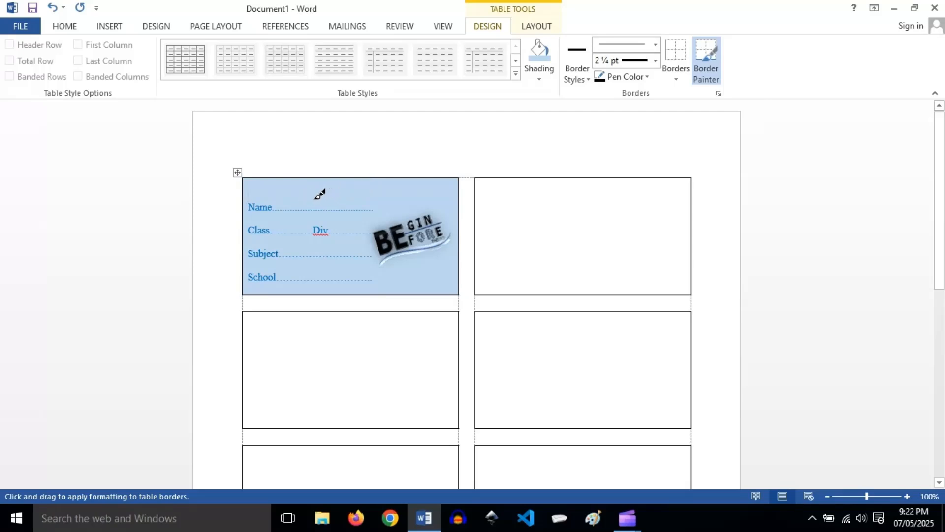
{"action": "left_click", "coordinate": [648, 78]}
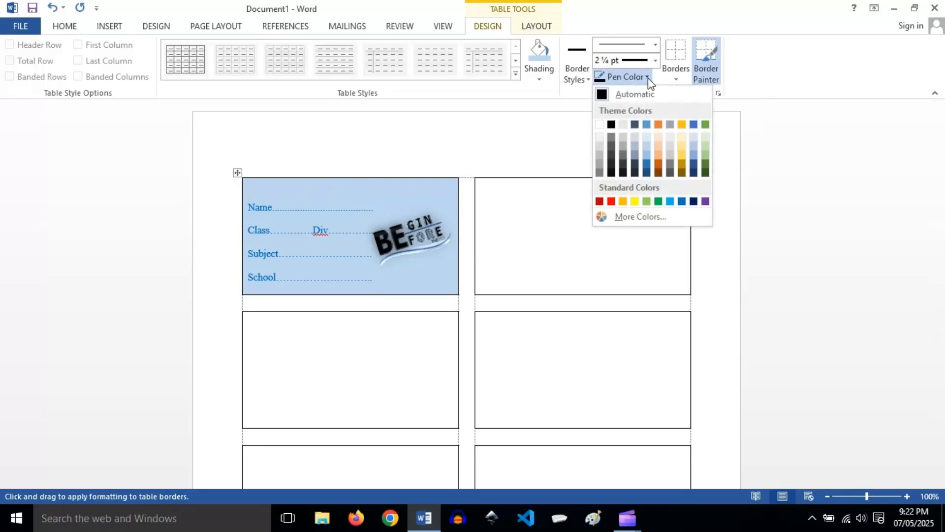
{"action": "left_click", "coordinate": [646, 173]}
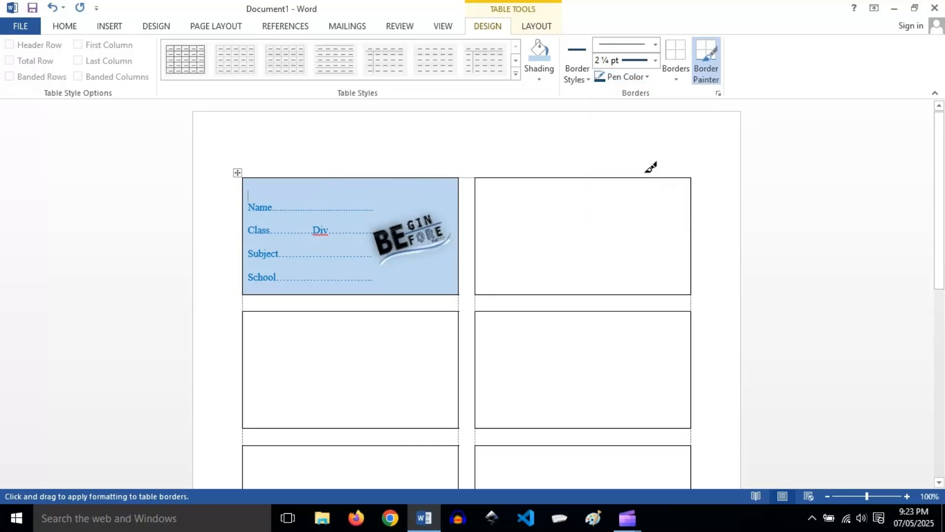
{"action": "left_click", "coordinate": [678, 81]}
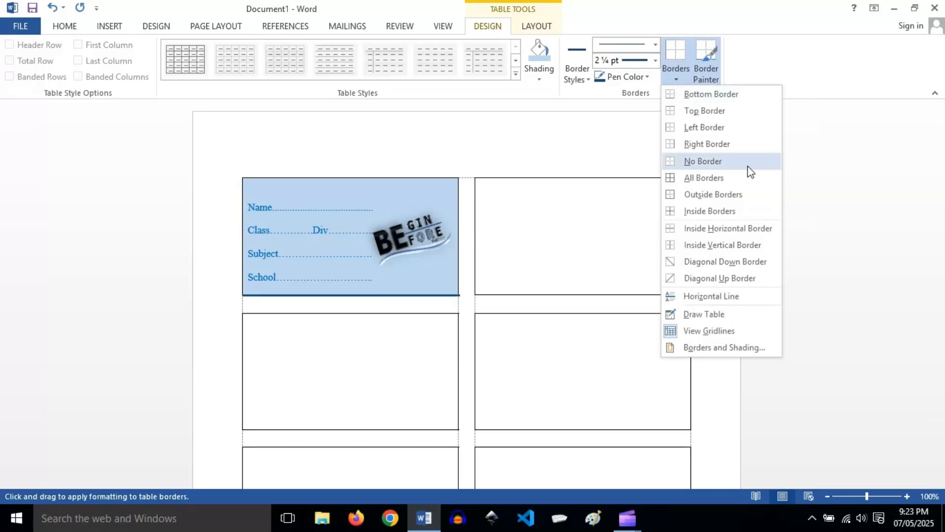
{"action": "left_click", "coordinate": [706, 196]}
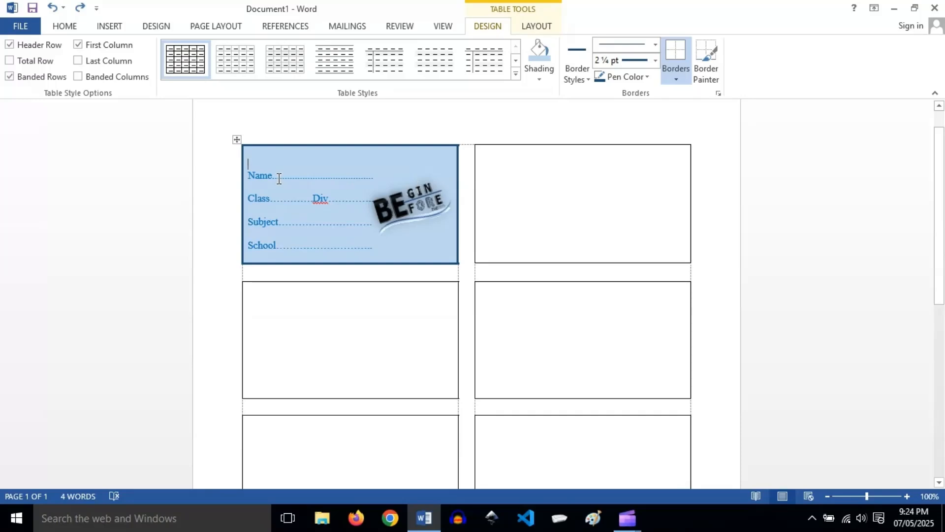
Copy the first label's text lines and picture into the label cell beside it in the first row.
{"action": "left_click_drag", "start_coordinate": [249, 161], "coordinate": [379, 251]}
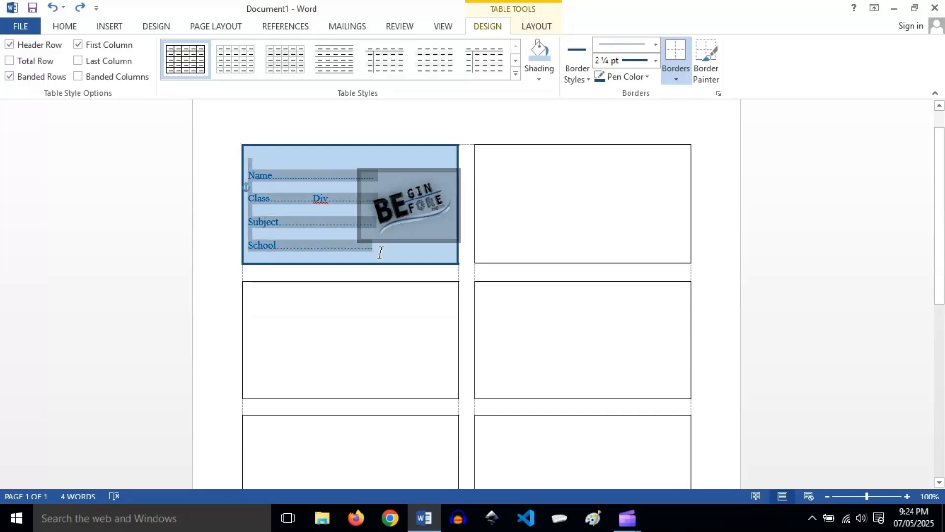
{"action": "scroll", "coordinate": [320, 188], "scroll_direction": "down", "scroll_amount": 1}
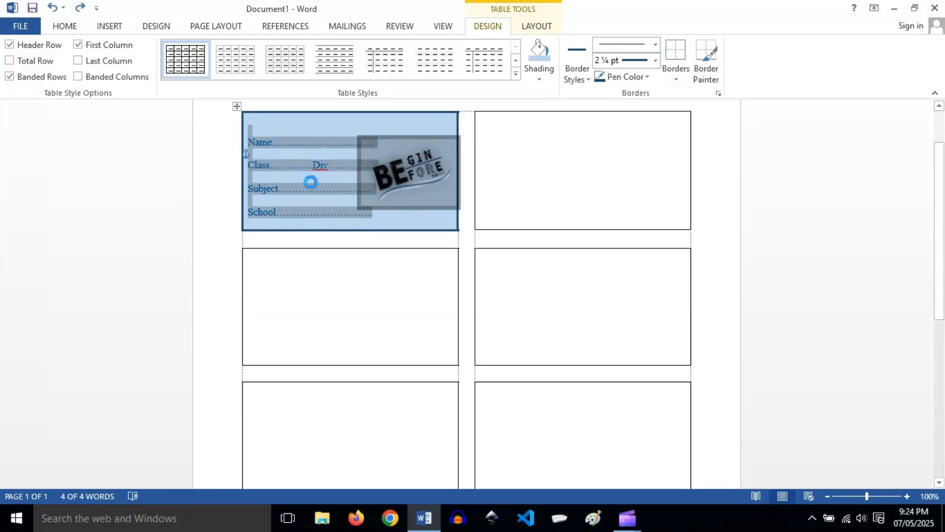
{"action": "left_click", "coordinate": [492, 143]}
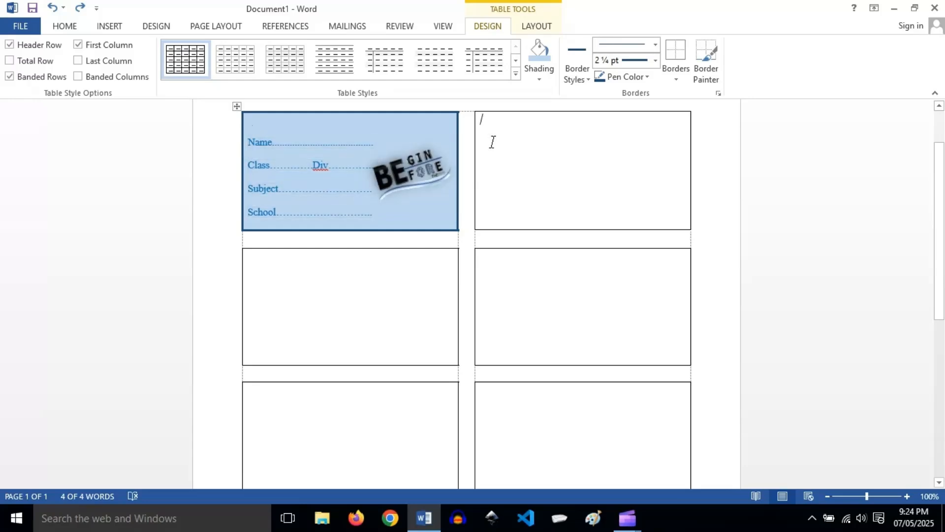
{"action": "key", "text": "ctrl+v"}
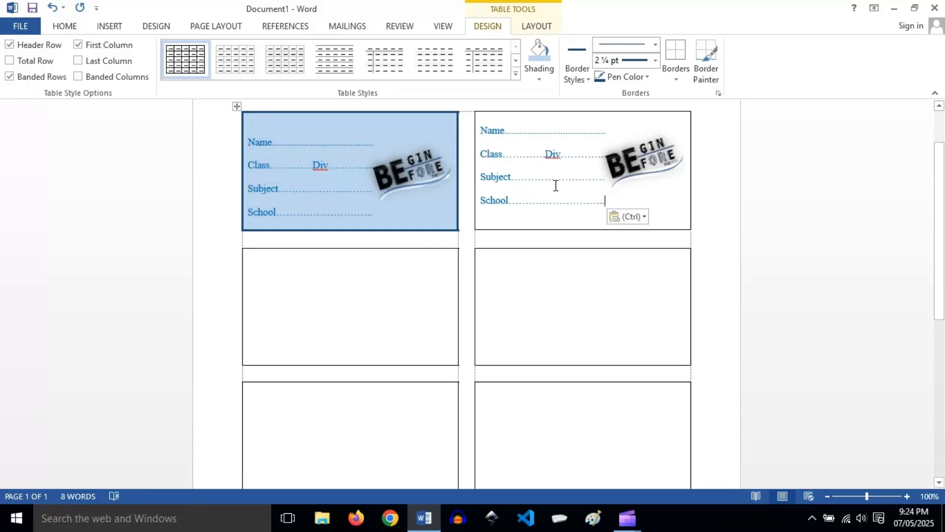
Delete the pasted picture from the first row's second label and add a blank line above its Name line.
{"action": "left_click", "coordinate": [637, 161]}
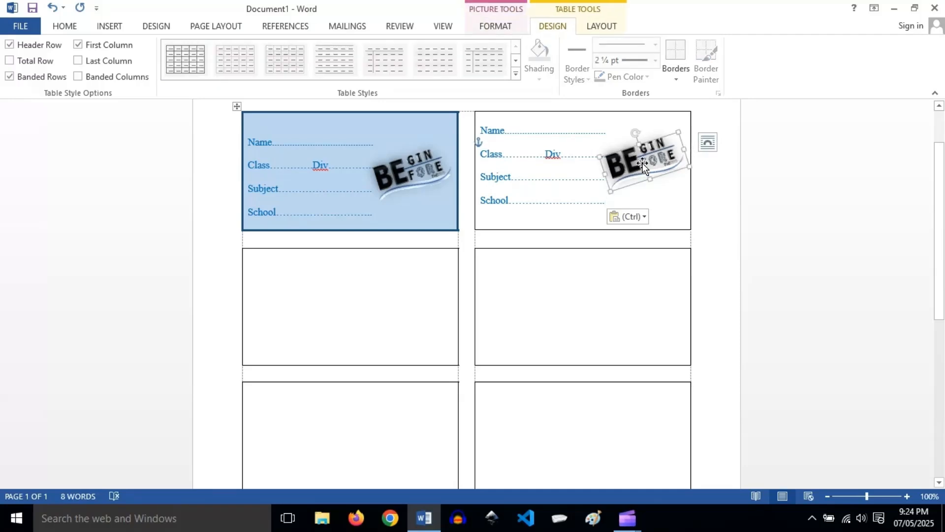
{"action": "key", "text": "Delete"}
{"action": "scroll", "coordinate": [608, 262], "scroll_direction": "up", "scroll_amount": 2}
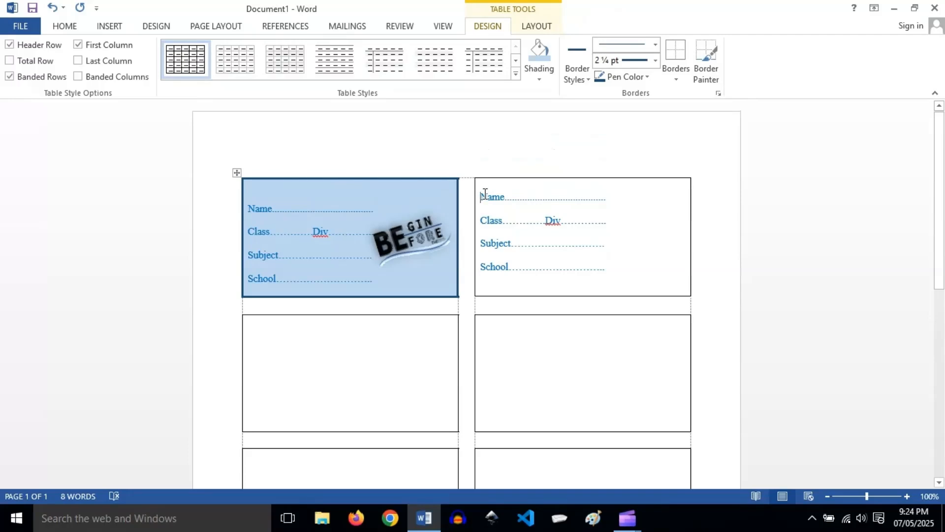
{"action": "scroll", "coordinate": [483, 194], "scroll_direction": "down", "scroll_amount": 1}
Copy the first row's second label's text lines into the second row's first label, below a blank line.
{"action": "left_click_drag", "start_coordinate": [481, 196], "coordinate": [571, 263]}
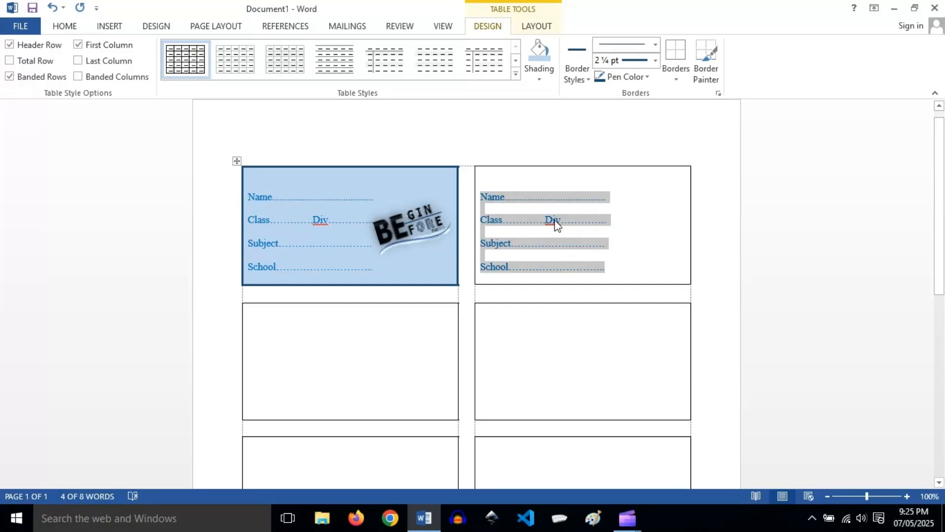
{"action": "right_click", "coordinate": [524, 217]}
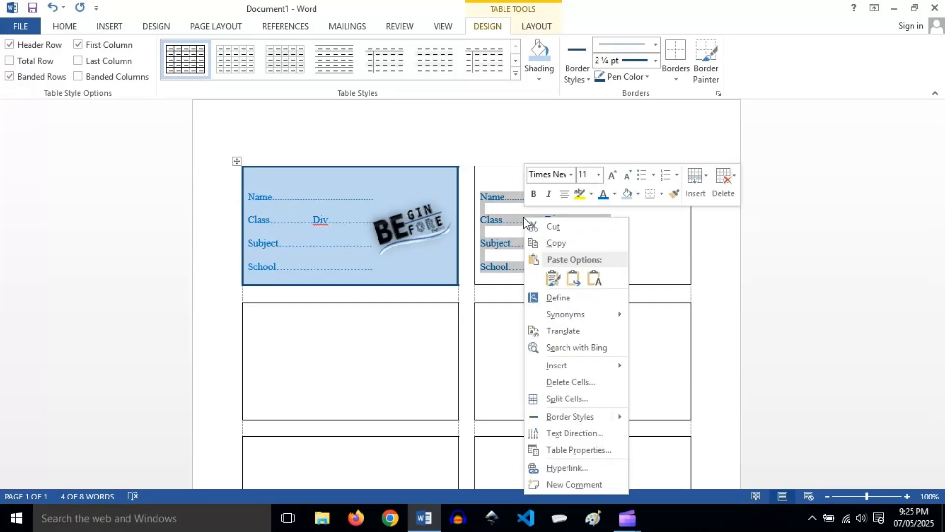
{"action": "left_click", "coordinate": [559, 245]}
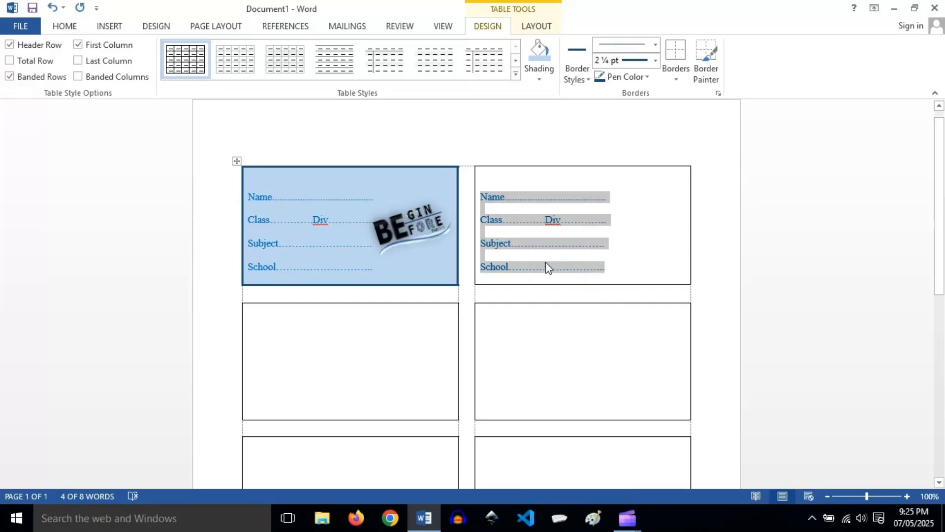
{"action": "left_click", "coordinate": [265, 334]}
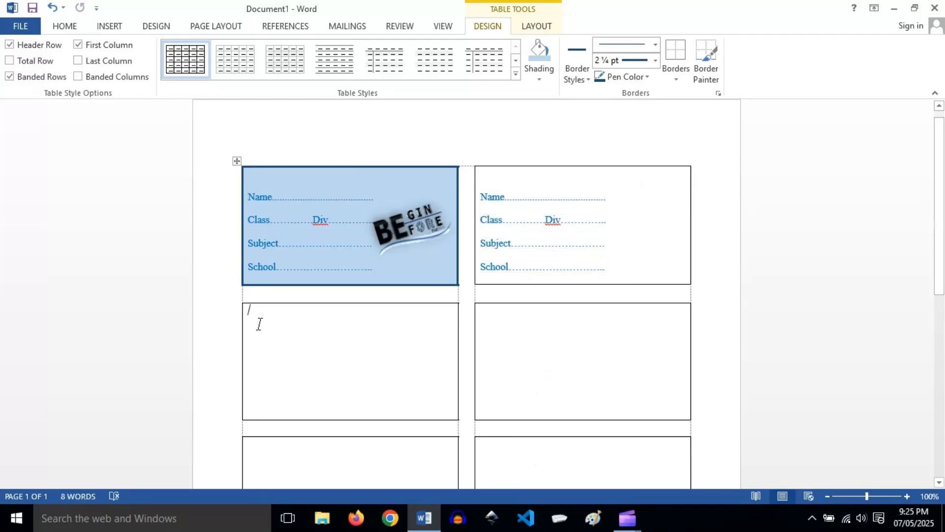
{"action": "key", "text": "Return"}
{"action": "right_click", "coordinate": [258, 333]}
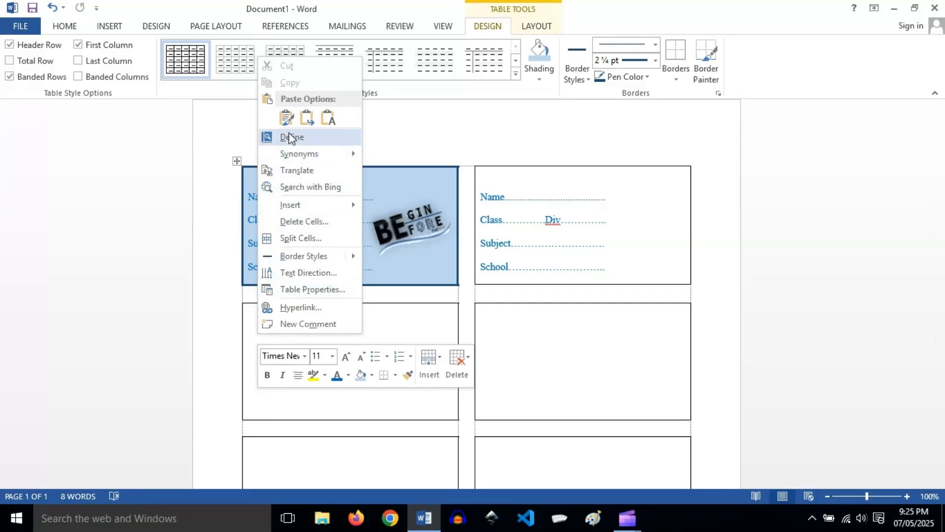
{"action": "left_click", "coordinate": [286, 118]}
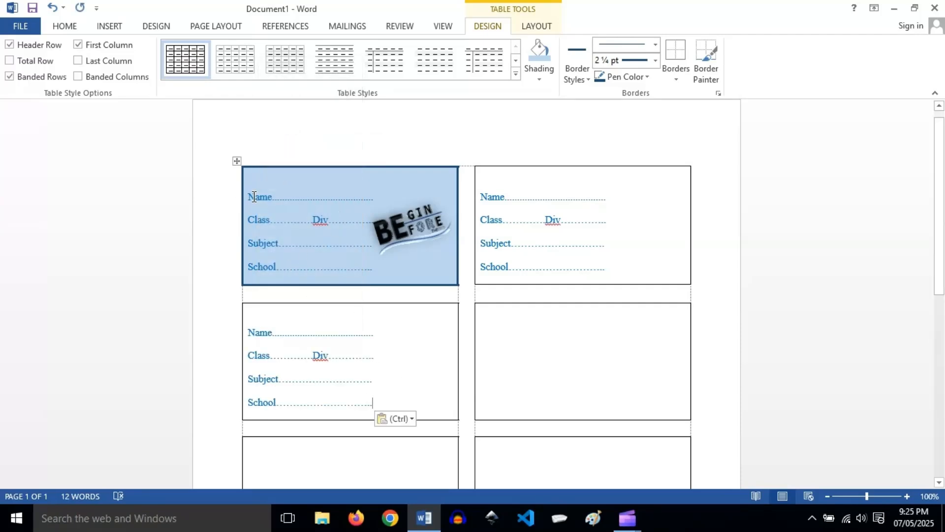
Italicize the Name, Class, Div, Subject and School lines in both first-row labels and the second row's first label.
{"action": "left_click_drag", "start_coordinate": [251, 194], "coordinate": [333, 269]}
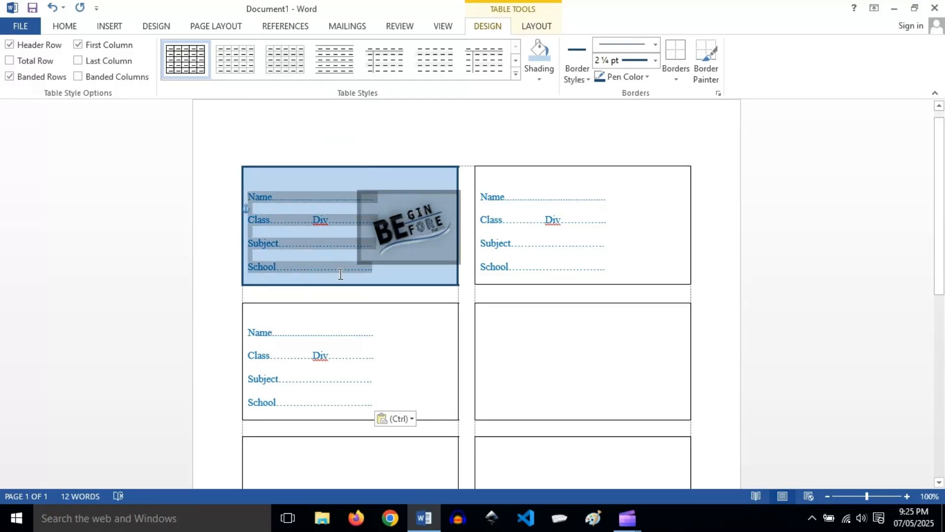
{"action": "left_click", "coordinate": [73, 27]}
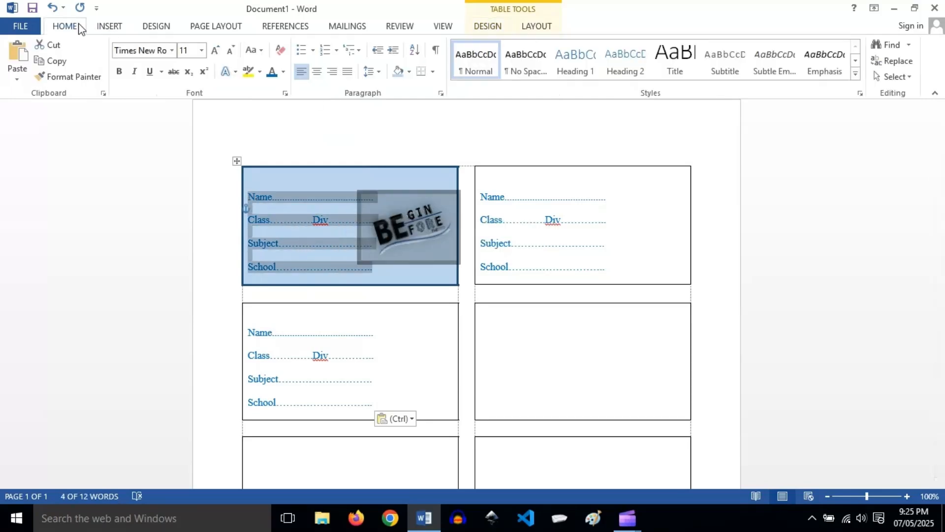
{"action": "left_click", "coordinate": [134, 71]}
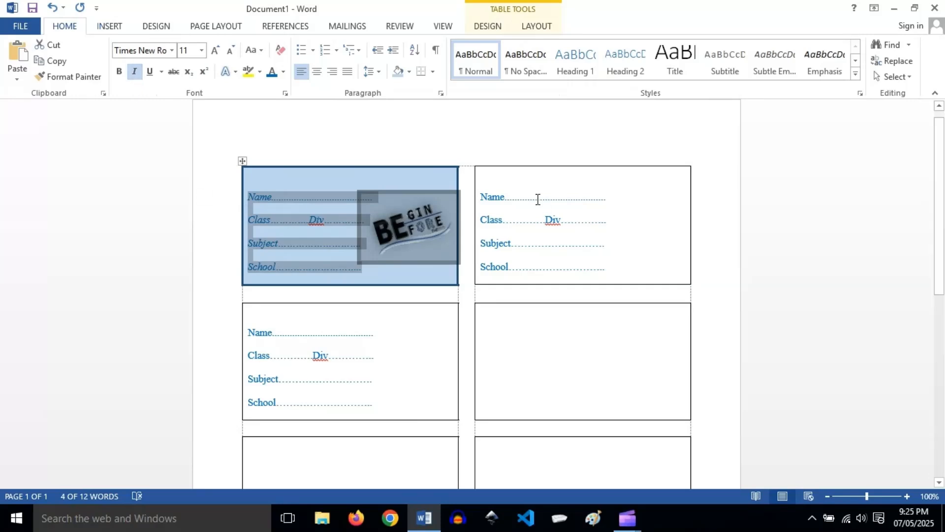
{"action": "left_click_drag", "start_coordinate": [485, 195], "coordinate": [523, 268]}
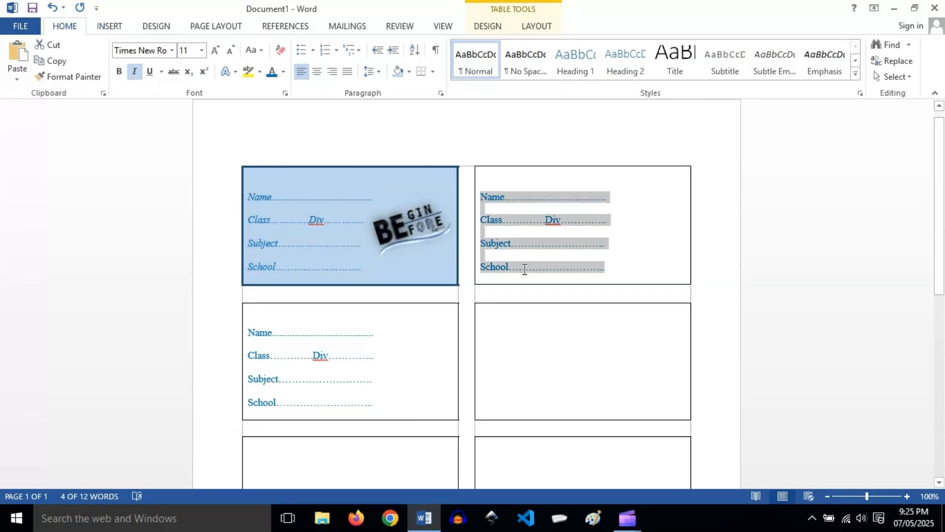
{"action": "left_click", "coordinate": [133, 72]}
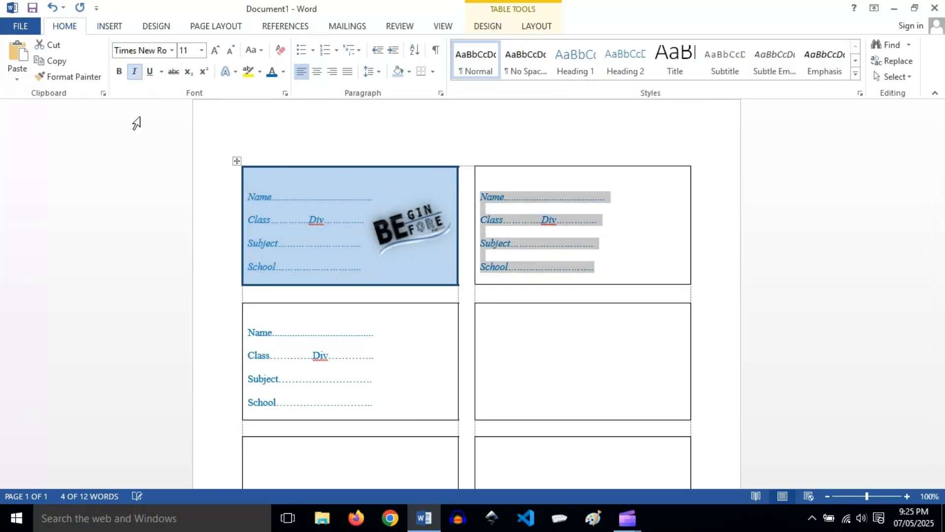
{"action": "left_click_drag", "start_coordinate": [251, 329], "coordinate": [344, 407]}
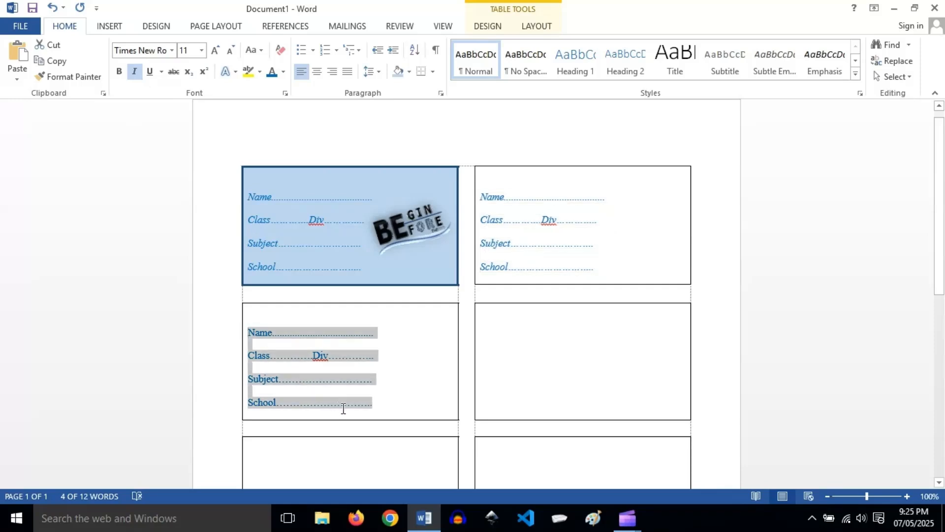
{"action": "left_click", "coordinate": [134, 71]}
{"action": "left_click", "coordinate": [534, 374]}
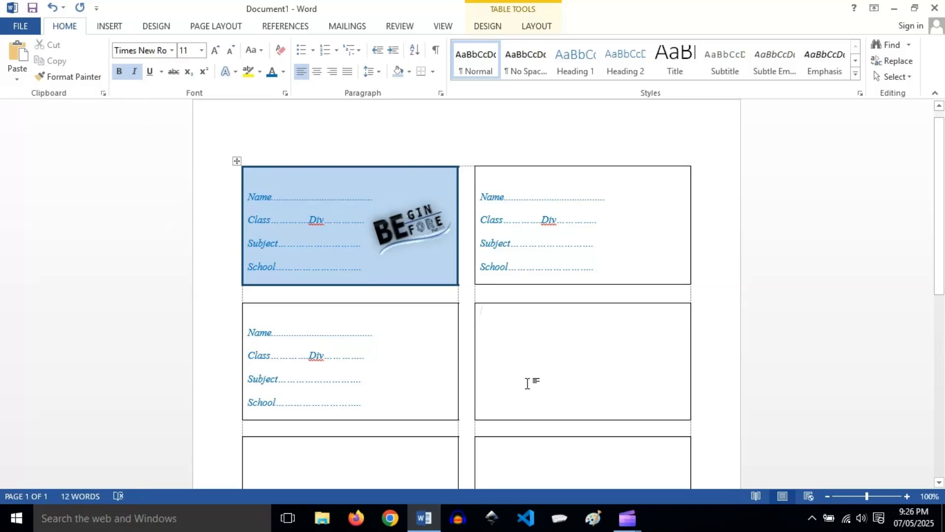
Make the text lines bold in both first-row labels and the second row's first label.
{"action": "left_click", "coordinate": [251, 196]}
{"action": "left_click_drag", "start_coordinate": [258, 201], "coordinate": [362, 268]}
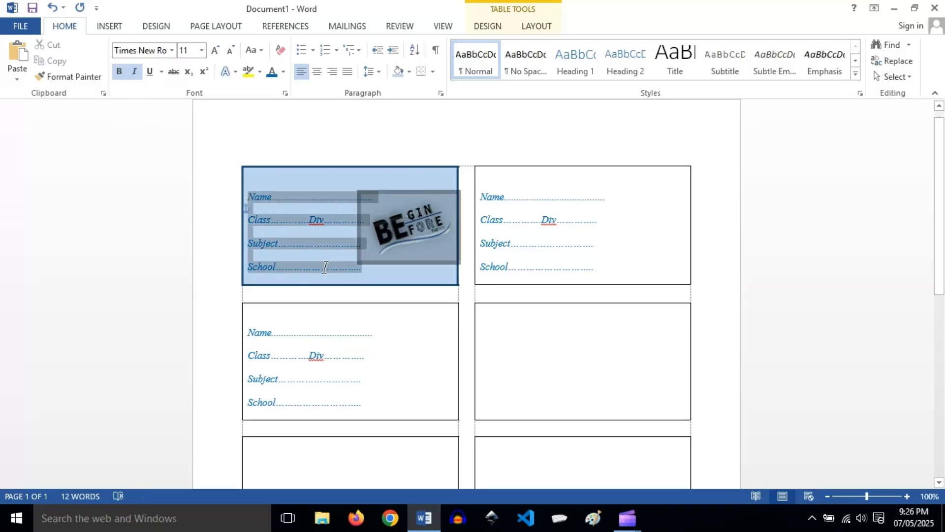
{"action": "left_click", "coordinate": [119, 71]}
{"action": "left_click_drag", "start_coordinate": [483, 199], "coordinate": [557, 274]}
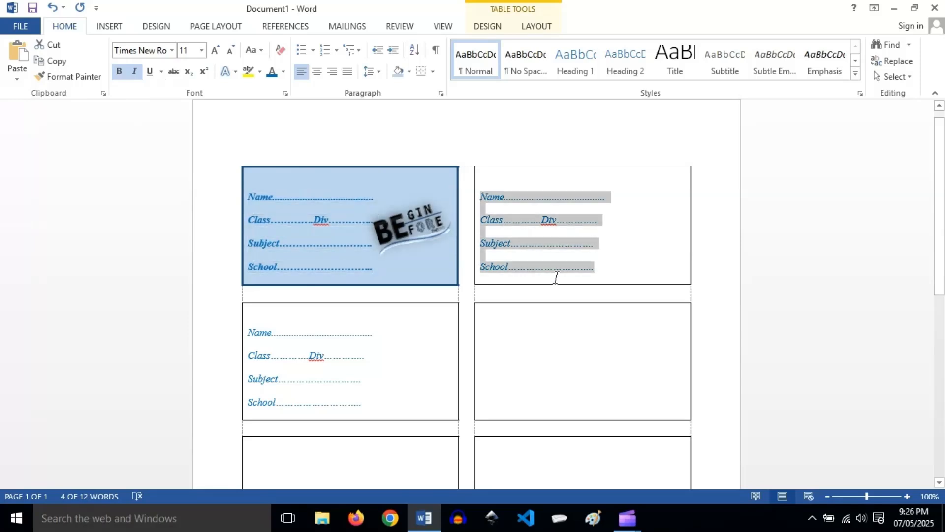
{"action": "left_click", "coordinate": [119, 71]}
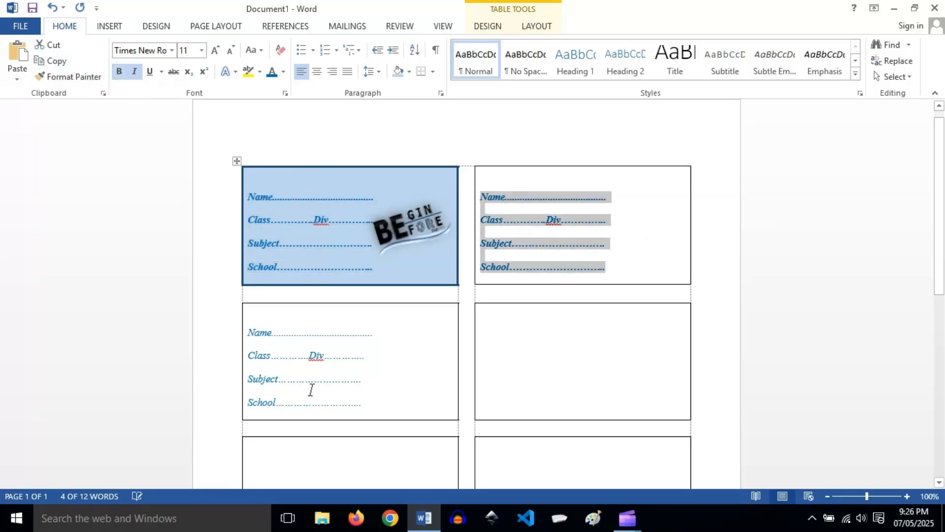
{"action": "left_click_drag", "start_coordinate": [251, 328], "coordinate": [328, 403]}
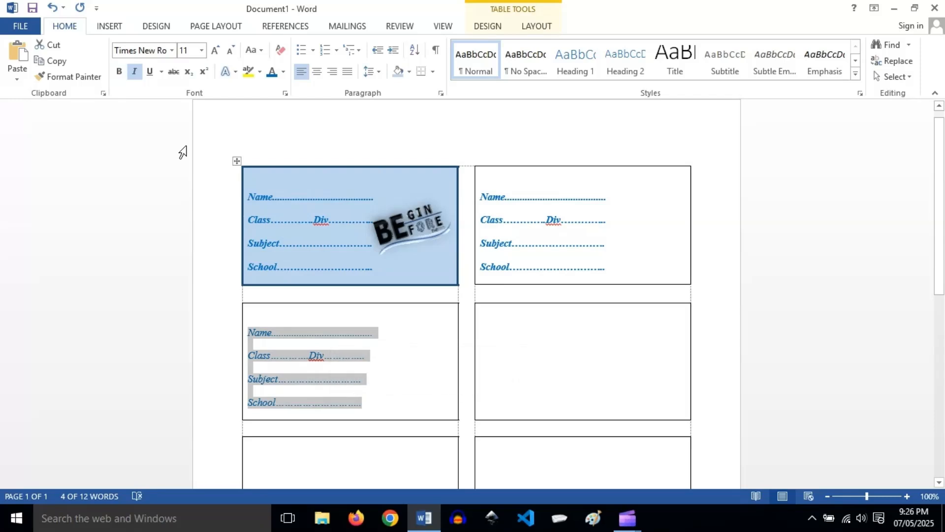
{"action": "left_click", "coordinate": [118, 73]}
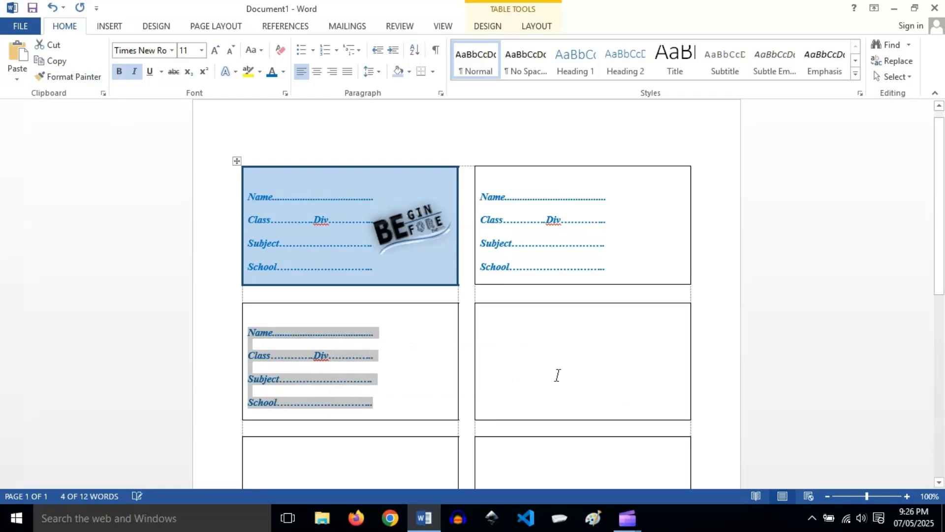
Paste the copied text lines into the second row's second label and make them bold and italic.
{"action": "left_click", "coordinate": [541, 366]}
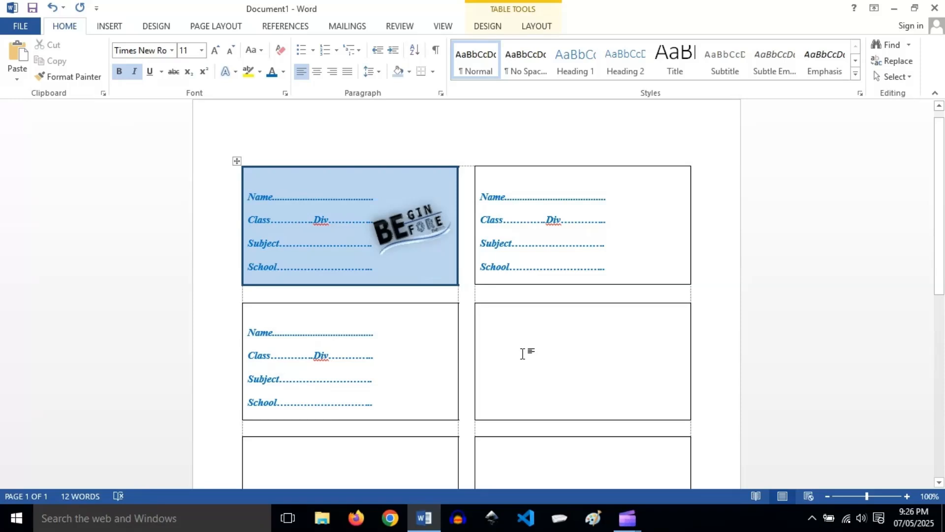
{"action": "key", "text": "ctrl+v"}
{"action": "left_click_drag", "start_coordinate": [484, 333], "coordinate": [563, 401]}
{"action": "left_click", "coordinate": [119, 74]}
{"action": "left_click", "coordinate": [134, 73]}
Fill the third row's first label with the Name, Class, Div, Subject and School lines in bold italic, below a blank line.
{"action": "scroll", "coordinate": [534, 401], "scroll_direction": "down", "scroll_amount": 7}
{"action": "left_click", "coordinate": [315, 325]}
{"action": "type", "text": "Name........................................  Class………….Div…………..  Subject……………………….  School……………………….."}
{"action": "left_click_drag", "start_coordinate": [249, 277], "coordinate": [370, 347]}
{"action": "key", "text": "ctrl+c"}
{"action": "left_click", "coordinate": [122, 76]}
{"action": "left_click", "coordinate": [134, 72]}
{"action": "left_click", "coordinate": [248, 277]}
{"action": "key", "text": "Return"}
Paste the copied text lines into the third row's second label and make them bold.
{"action": "left_click", "coordinate": [522, 295]}
{"action": "key", "text": "ctrl+v"}
{"action": "left_click_drag", "start_coordinate": [481, 300], "coordinate": [605, 370]}
{"action": "left_click", "coordinate": [120, 72]}
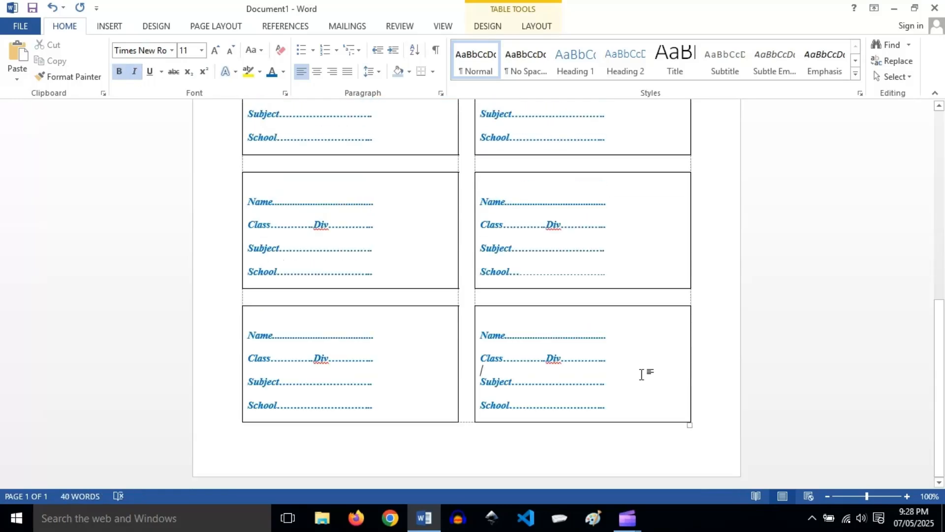
Insert the picture Design 2.png from Saved Pictures into the first row's second label.
{"action": "scroll", "coordinate": [642, 374], "scroll_direction": "up", "scroll_amount": 8}
{"action": "scroll", "coordinate": [641, 374], "scroll_direction": "up", "scroll_amount": 4}
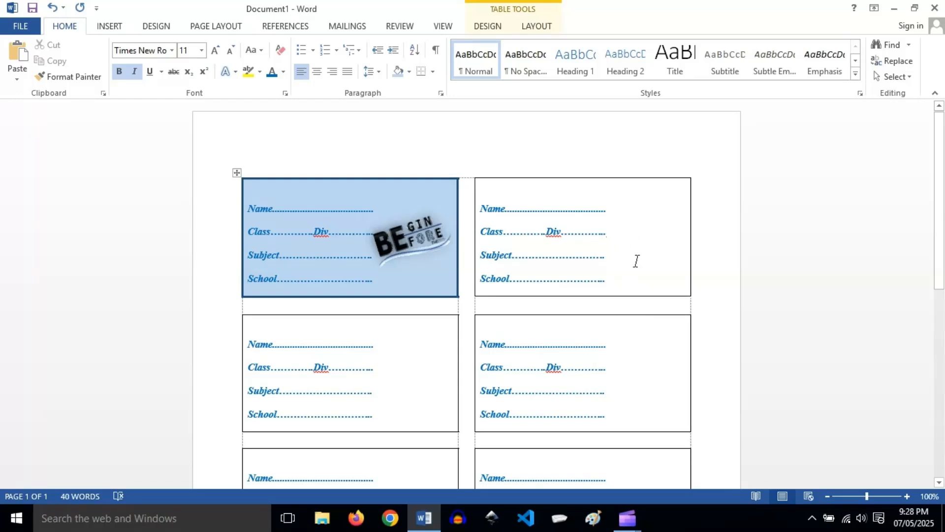
{"action": "left_click", "coordinate": [108, 26]}
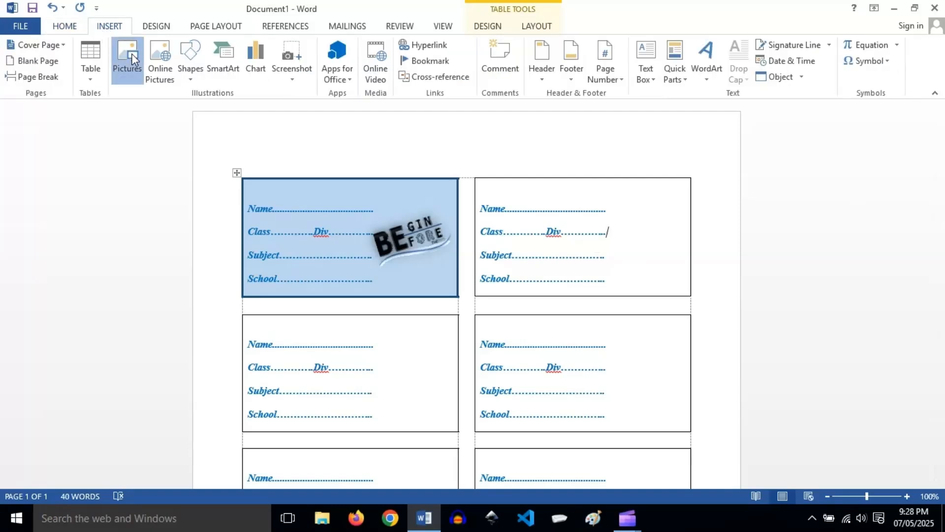
{"action": "left_click", "coordinate": [129, 66]}
{"action": "left_click", "coordinate": [220, 101]}
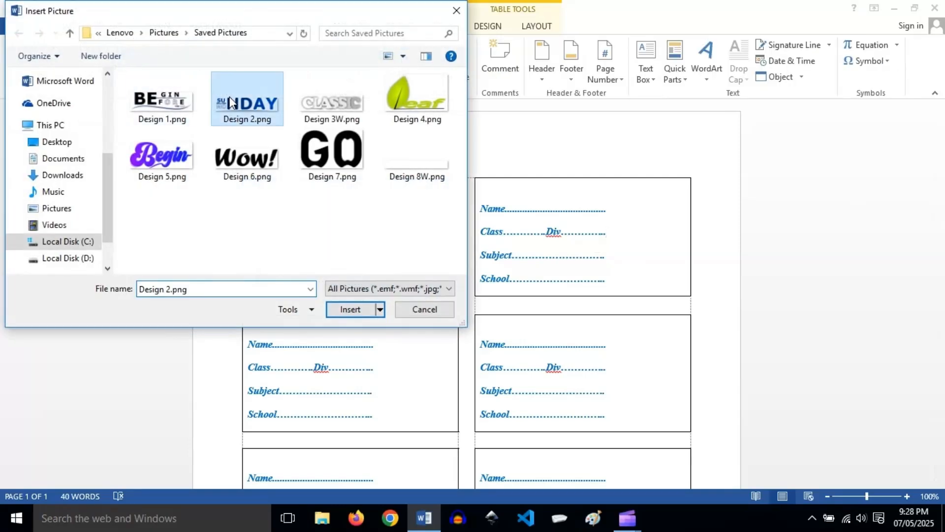
{"action": "left_click", "coordinate": [347, 309]}
Place the SUNDAY picture in front of the text beside the lines, about 1.23" wide, and tilt it slightly counterclockwise.
{"action": "left_click", "coordinate": [604, 247]}
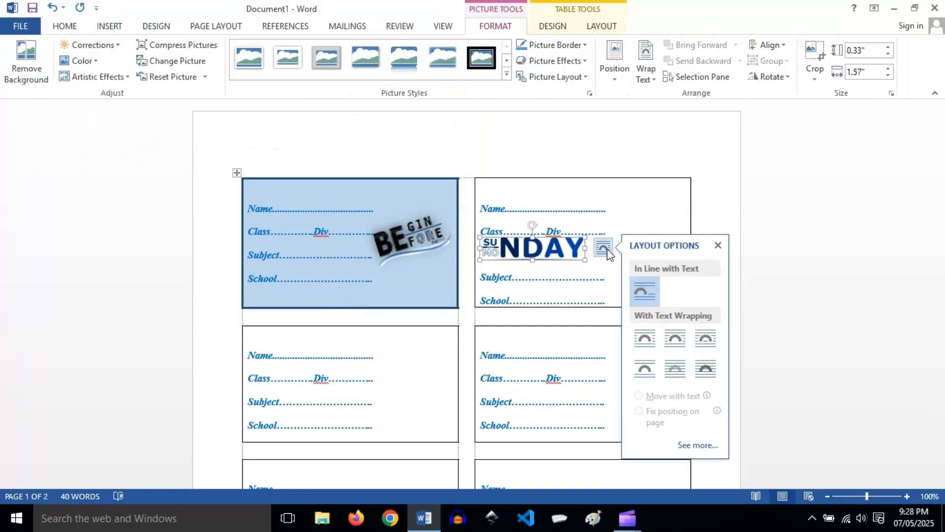
{"action": "left_click", "coordinate": [705, 369]}
{"action": "left_click", "coordinate": [718, 245]}
{"action": "left_click_drag", "start_coordinate": [574, 244], "coordinate": [634, 260]}
{"action": "left_click_drag", "start_coordinate": [635, 224], "coordinate": [639, 240]}
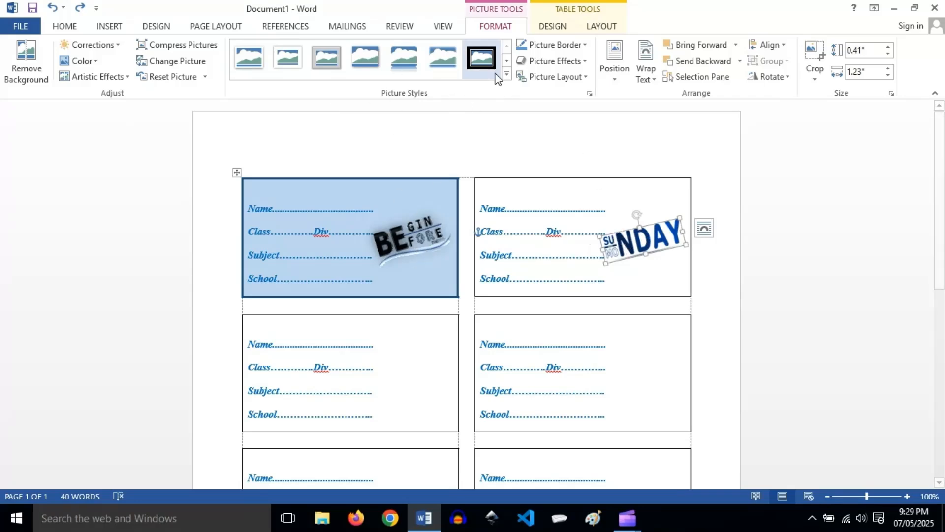
Apply the center shadow rectangle picture style and a bevel effect to the SUNDAY picture.
{"action": "left_click", "coordinate": [506, 60]}
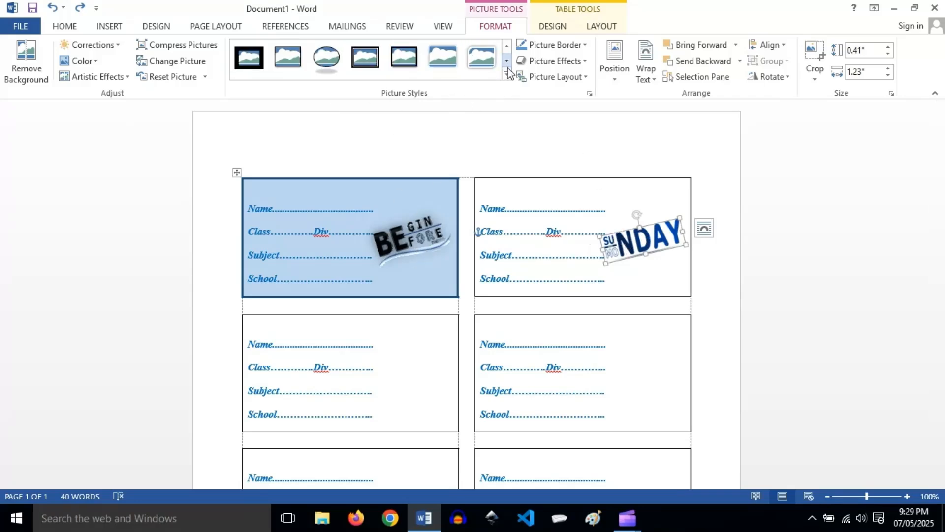
{"action": "left_click", "coordinate": [507, 74]}
{"action": "left_click", "coordinate": [445, 93]}
{"action": "left_click", "coordinate": [551, 61]}
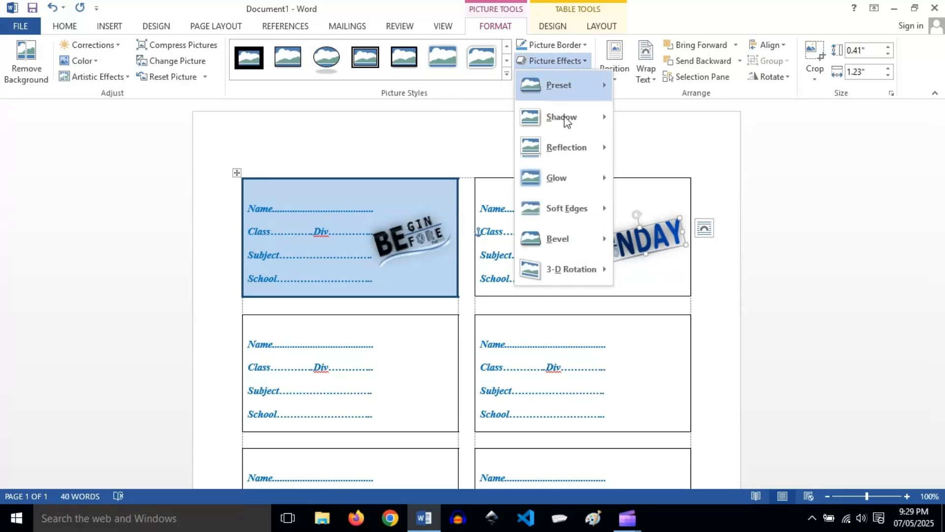
{"action": "mouse_move", "coordinate": [562, 239]}
{"action": "left_click", "coordinate": [670, 356]}
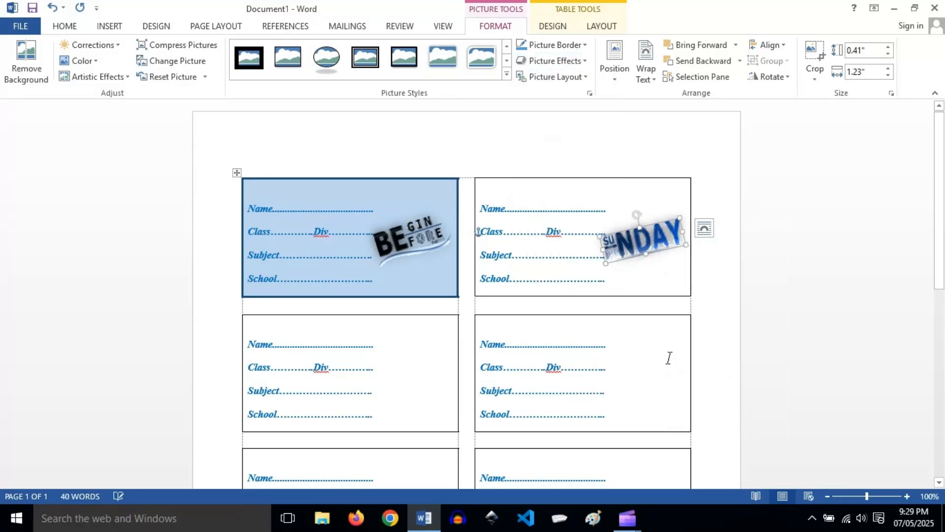
Shade the first row's second label cell with a light orange theme color.
{"action": "left_click", "coordinate": [658, 360]}
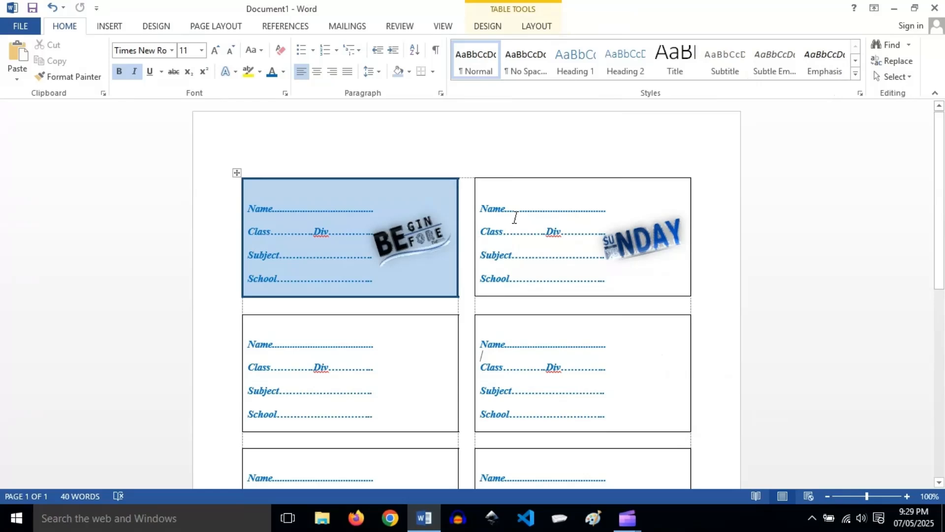
{"action": "left_click", "coordinate": [487, 26]}
{"action": "left_click", "coordinate": [539, 78]}
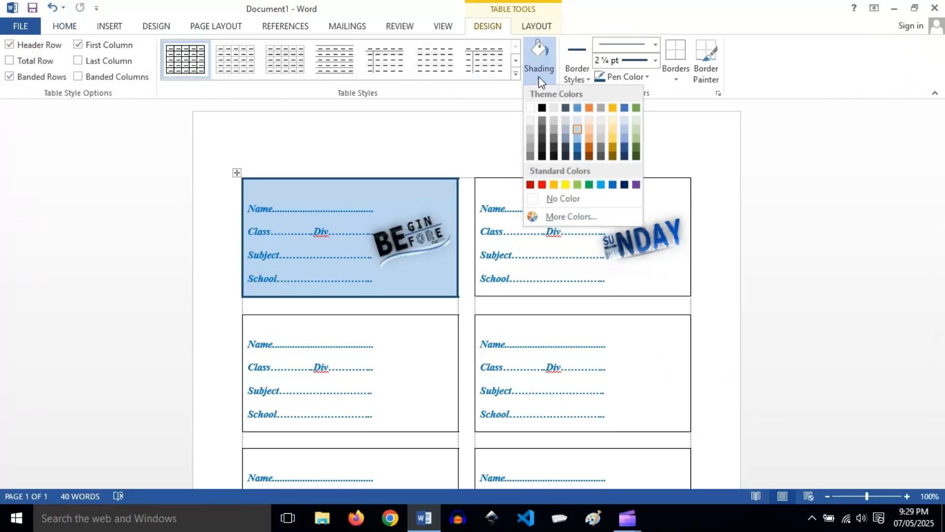
{"action": "left_click", "coordinate": [589, 129]}
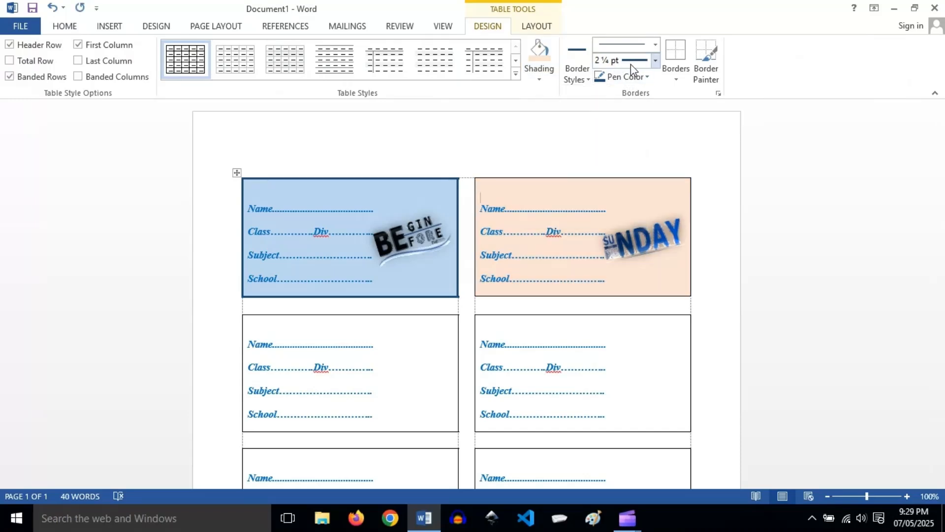
Add 2 ¼ pt outside borders in a dark orange theme color to the first row's second label cell.
{"action": "left_click", "coordinate": [628, 79]}
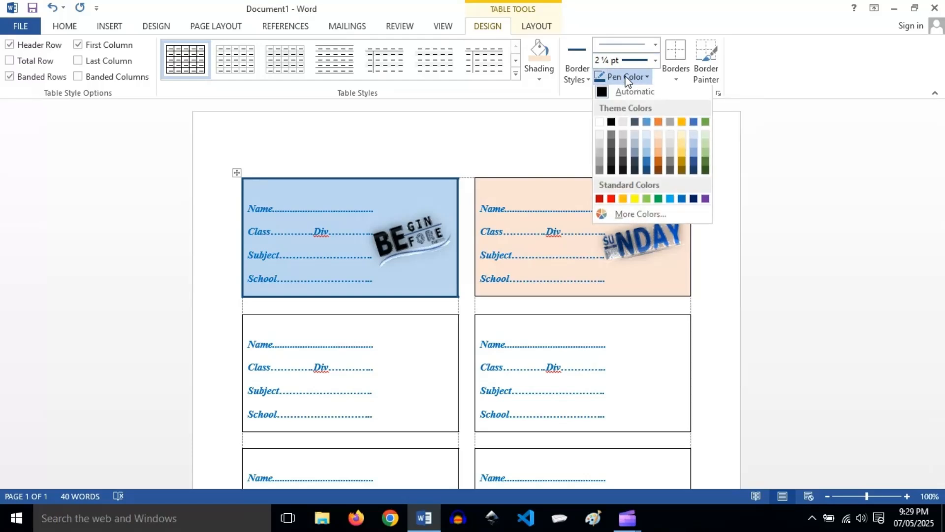
{"action": "left_click", "coordinate": [659, 166]}
{"action": "key", "text": "Escape"}
{"action": "left_click", "coordinate": [674, 55]}
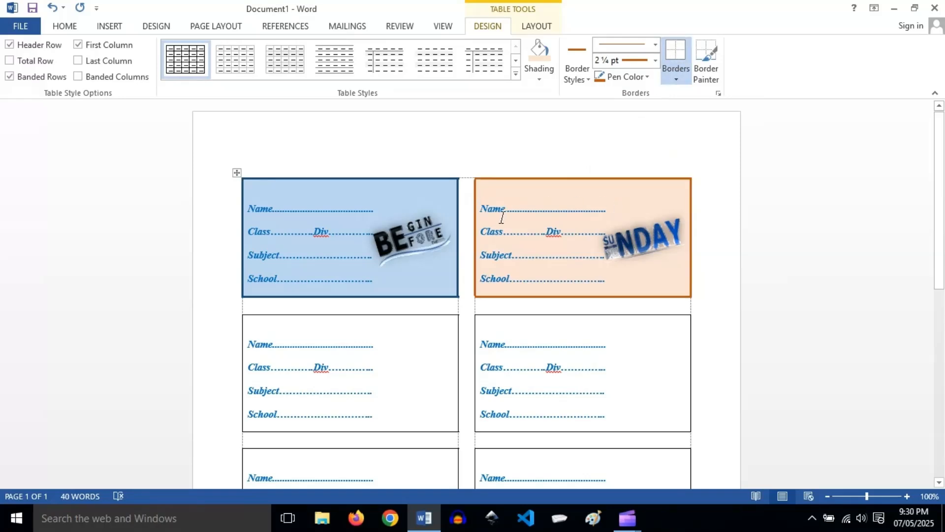
Set the font color of the text lines in the first row's second label to the darkest orange theme shade.
{"action": "left_click_drag", "start_coordinate": [484, 205], "coordinate": [575, 277]}
{"action": "left_click", "coordinate": [65, 26]}
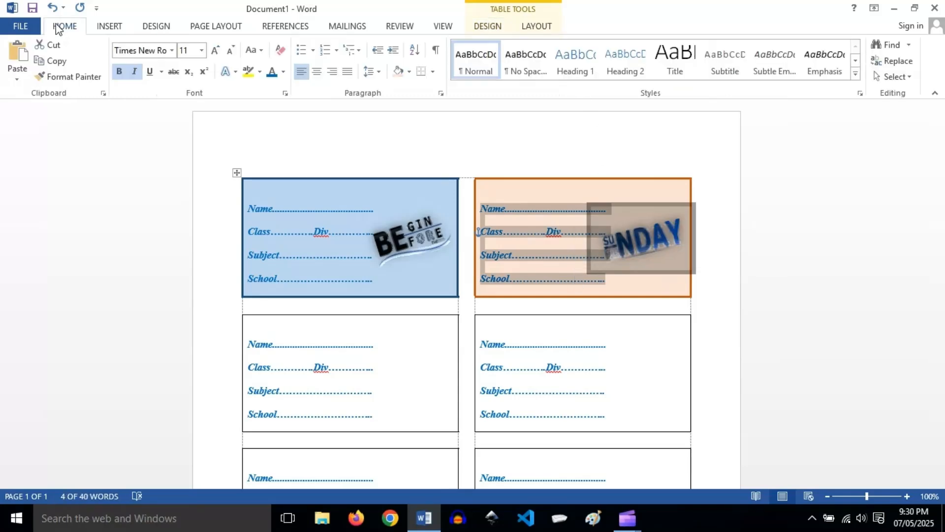
{"action": "left_click", "coordinate": [284, 72]}
{"action": "left_click", "coordinate": [337, 164]}
{"action": "left_click", "coordinate": [647, 366]}
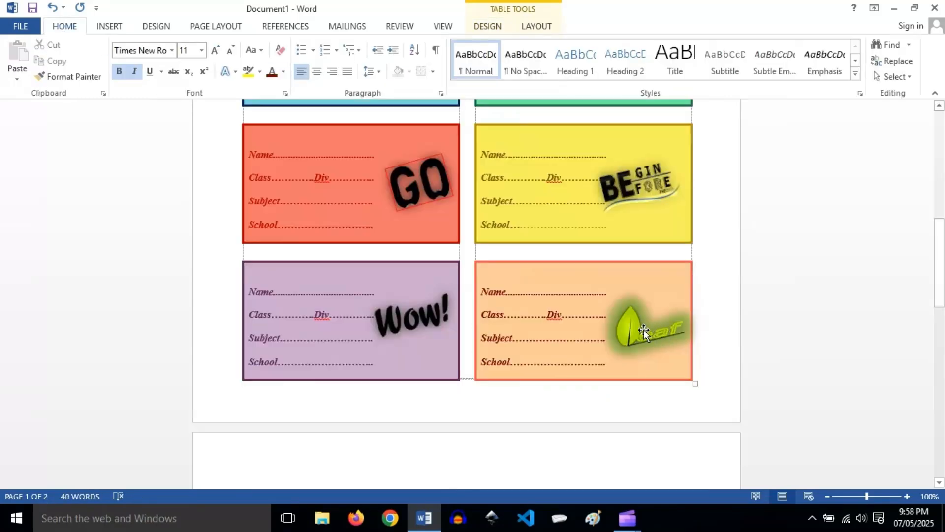
Move the whole label table slightly up and to the right so that the document fits on one page.
{"action": "scroll", "coordinate": [643, 329], "scroll_direction": "up", "scroll_amount": 10}
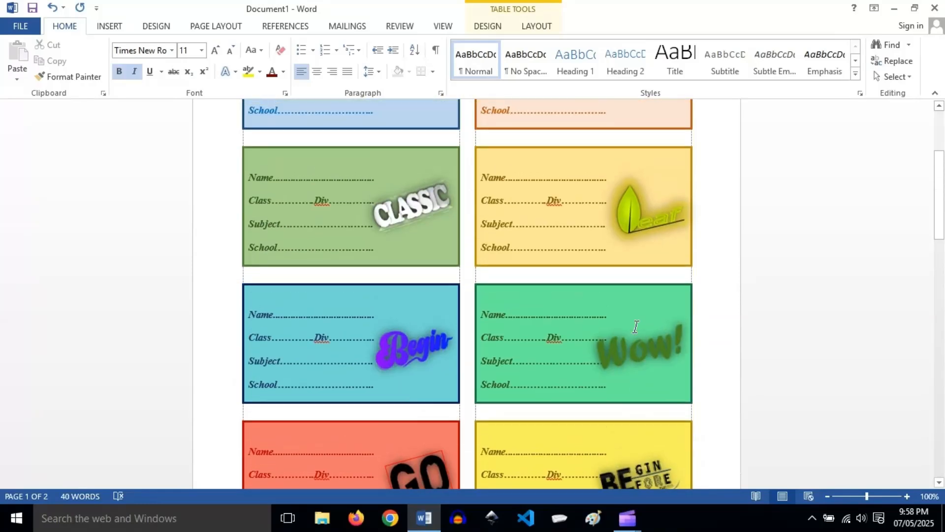
{"action": "scroll", "coordinate": [587, 296], "scroll_direction": "down", "scroll_amount": 10}
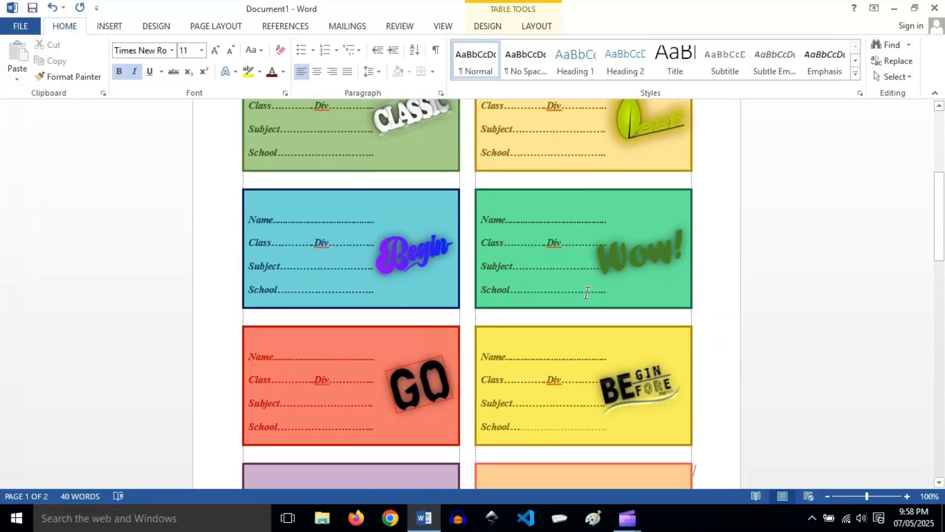
{"action": "scroll", "coordinate": [587, 295], "scroll_direction": "up", "scroll_amount": 8}
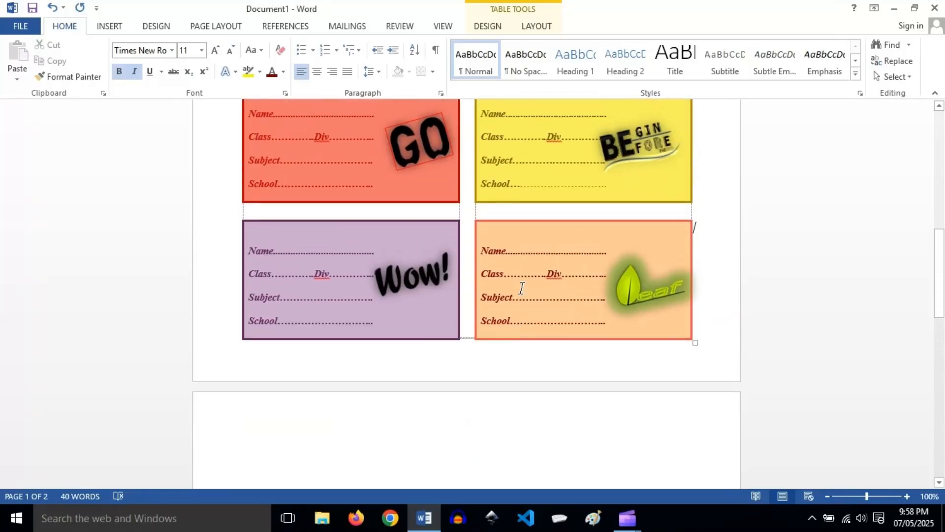
{"action": "scroll", "coordinate": [346, 317], "scroll_direction": "up", "scroll_amount": 8}
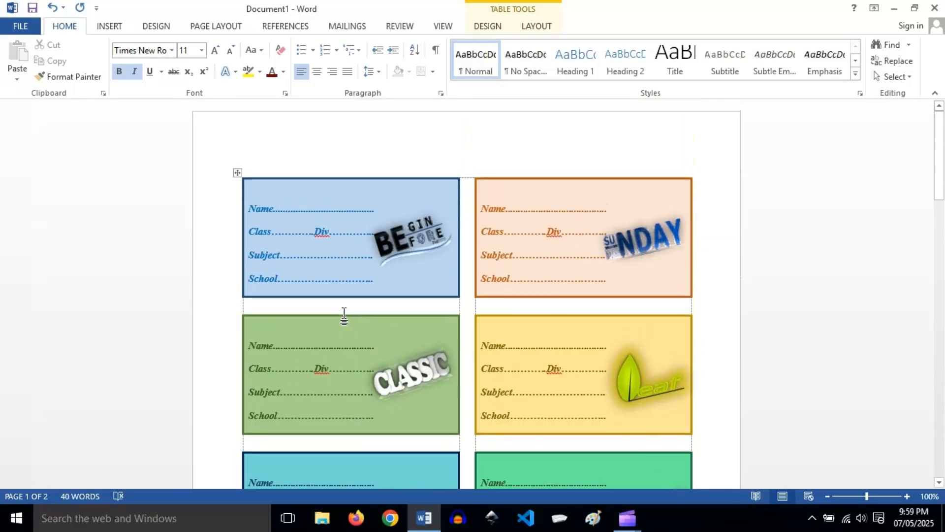
{"action": "left_click_drag", "start_coordinate": [236, 172], "coordinate": [237, 148]}
{"action": "scroll", "coordinate": [402, 276], "scroll_direction": "down", "scroll_amount": 8}
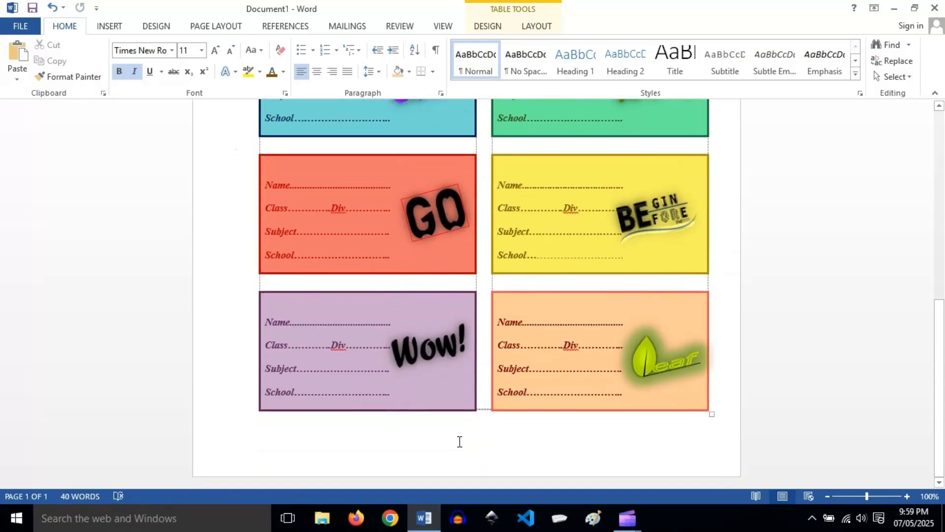
{"action": "scroll", "coordinate": [457, 438], "scroll_direction": "up", "scroll_amount": 8}
{"action": "scroll", "coordinate": [452, 434], "scroll_direction": "up", "scroll_amount": 2}
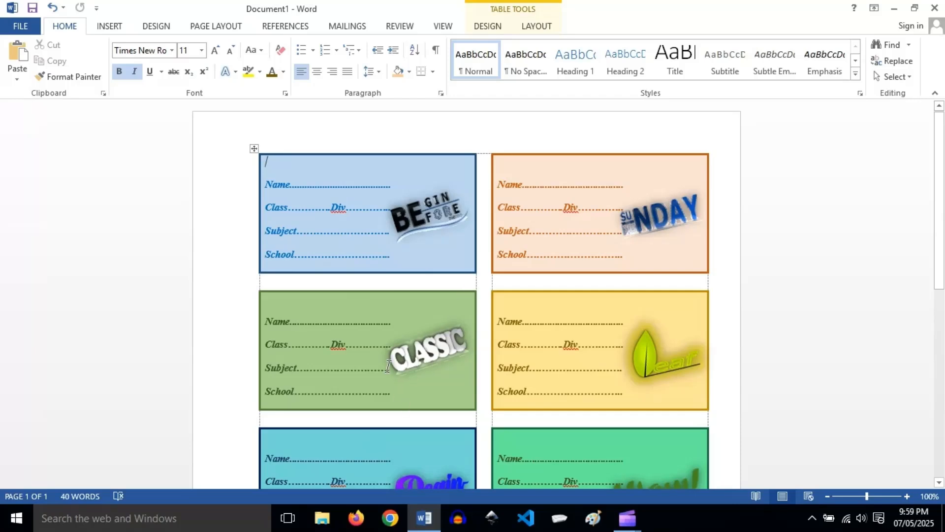
Copy the entire label table, insert a page break below it and paste the copy on the second page.
{"action": "left_click", "coordinate": [255, 147]}
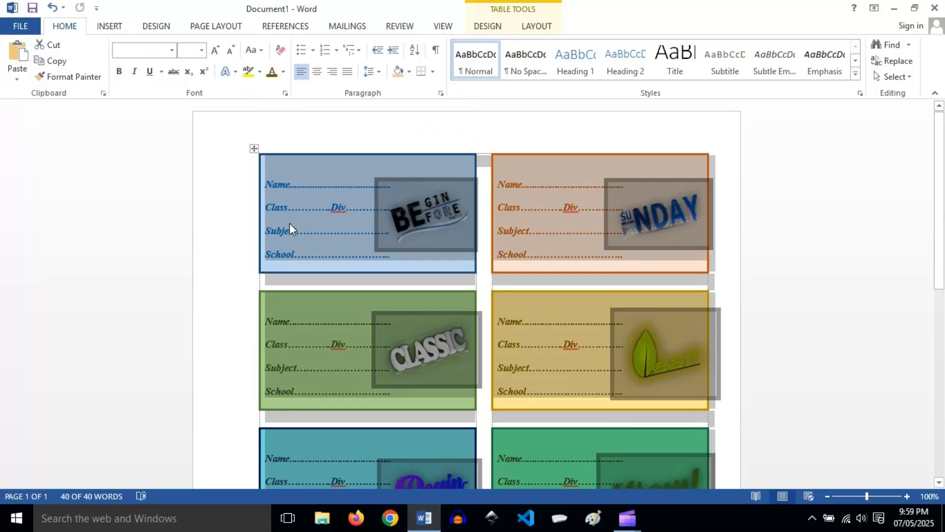
{"action": "scroll", "coordinate": [419, 355], "scroll_direction": "down", "scroll_amount": 10}
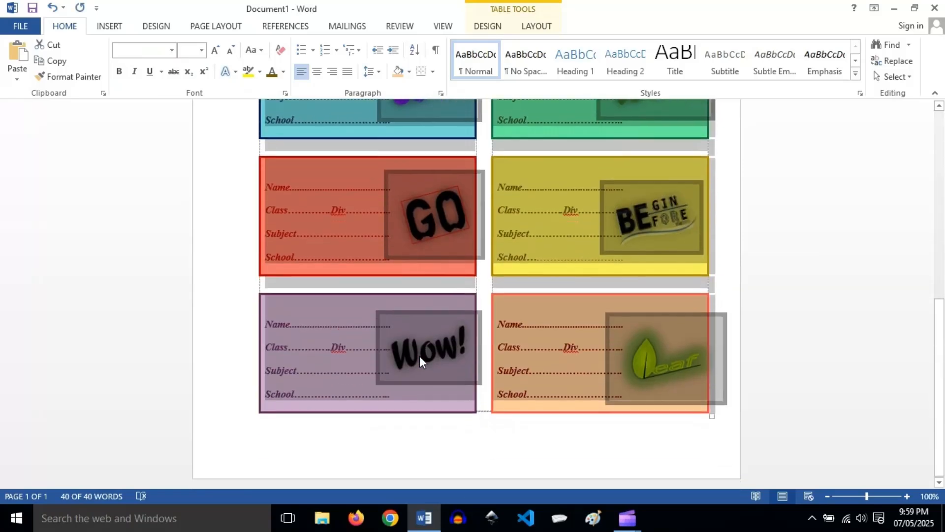
{"action": "left_click", "coordinate": [362, 439]}
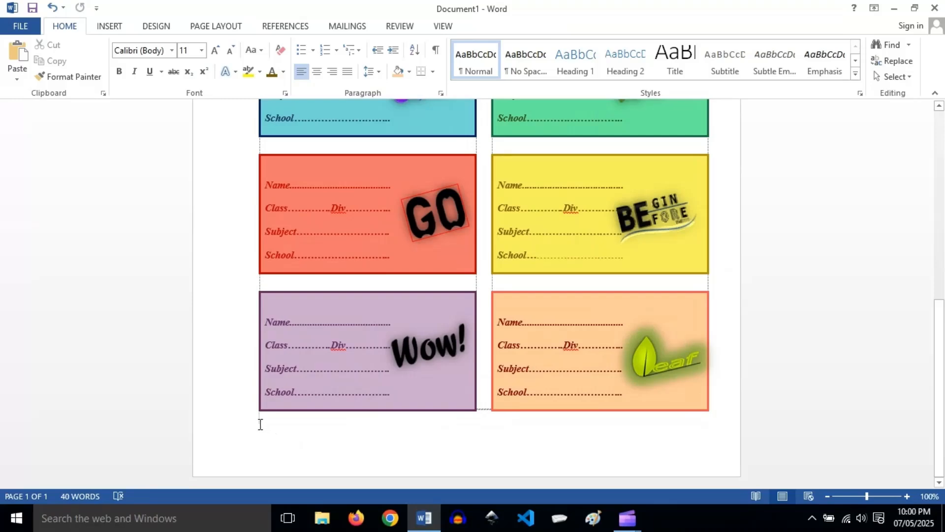
{"action": "key", "text": "ctrl+Return"}
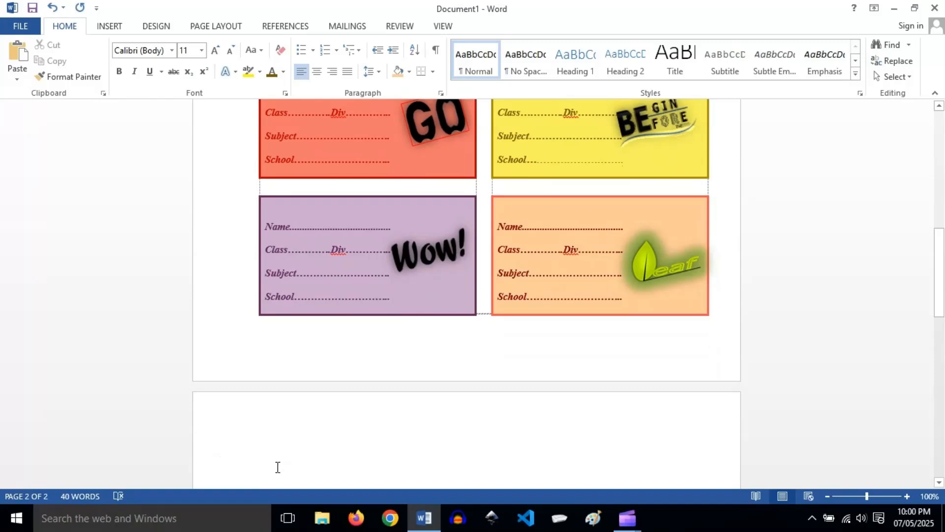
{"action": "key", "text": "ctrl+v"}
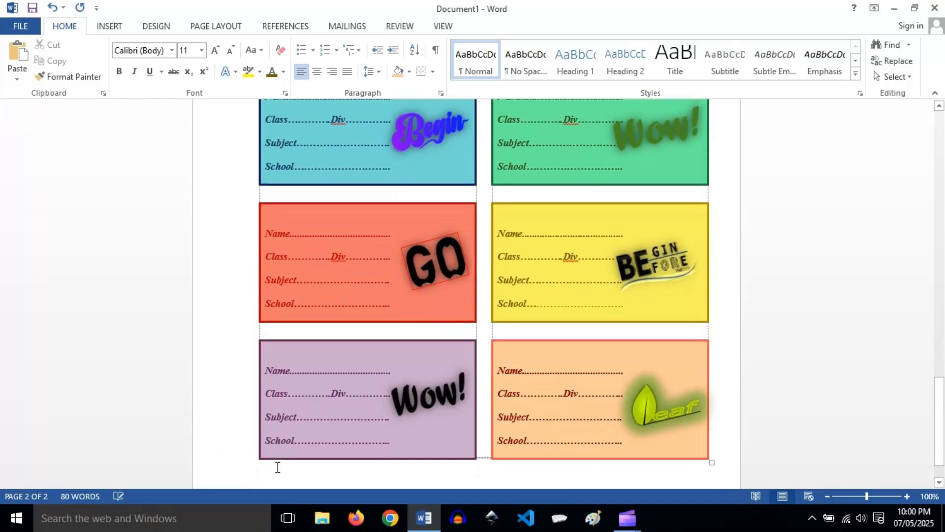
Check the label tables on both pages and their A4 layout in the print preview, and return to the document.
{"action": "scroll", "coordinate": [285, 461], "scroll_direction": "up", "scroll_amount": 10}
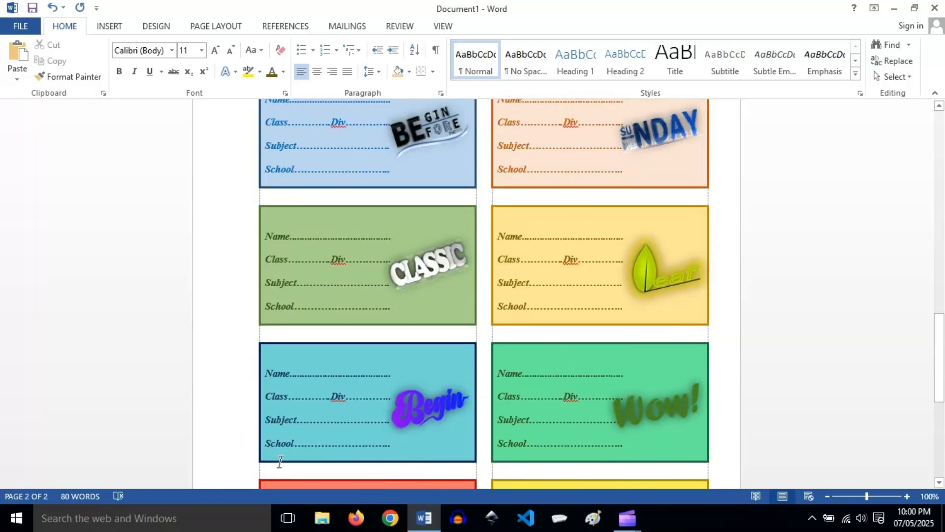
{"action": "scroll", "coordinate": [280, 461], "scroll_direction": "up", "scroll_amount": 8}
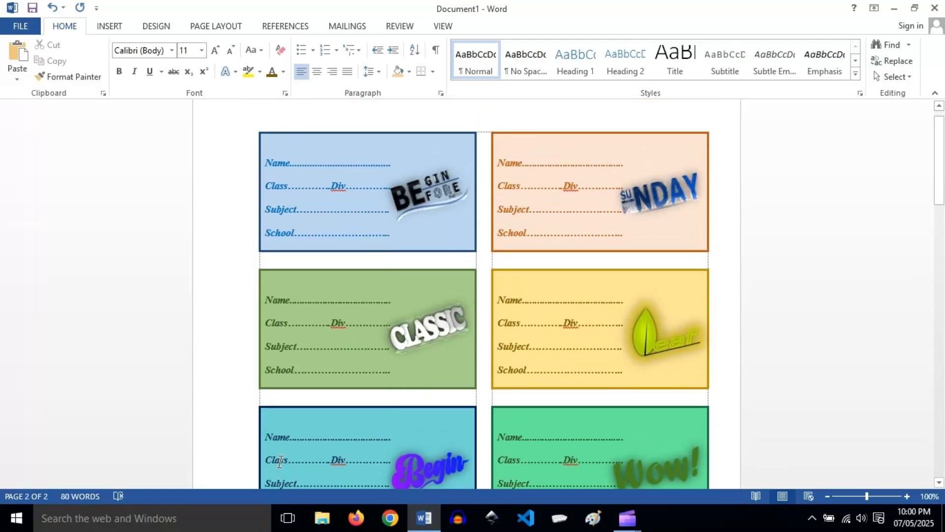
{"action": "scroll", "coordinate": [280, 462], "scroll_direction": "down", "scroll_amount": 5}
{"action": "scroll", "coordinate": [280, 463], "scroll_direction": "down", "scroll_amount": 6}
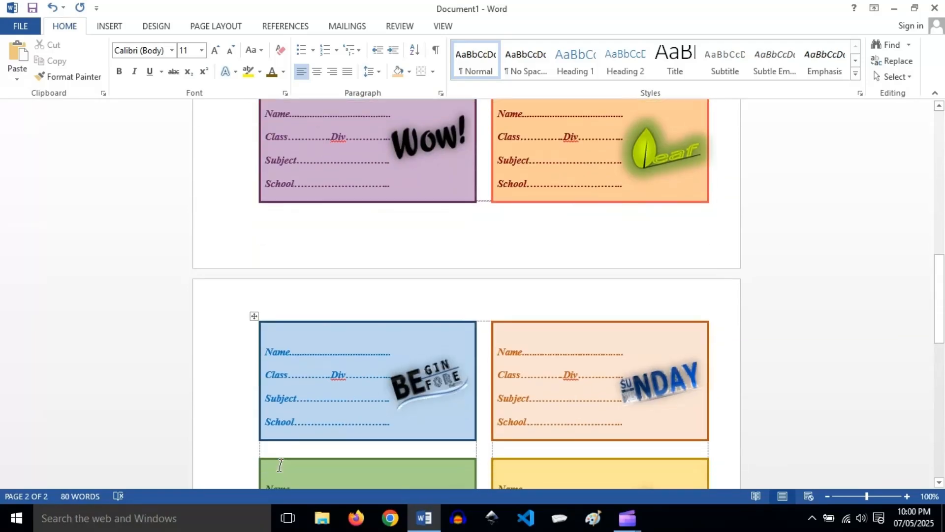
{"action": "scroll", "coordinate": [280, 465], "scroll_direction": "down", "scroll_amount": 3}
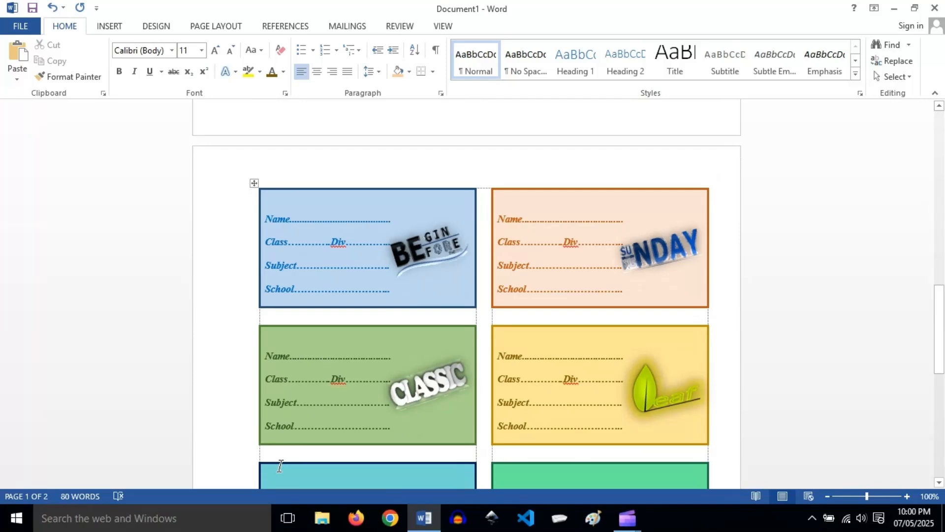
{"action": "scroll", "coordinate": [280, 465], "scroll_direction": "down", "scroll_amount": 3}
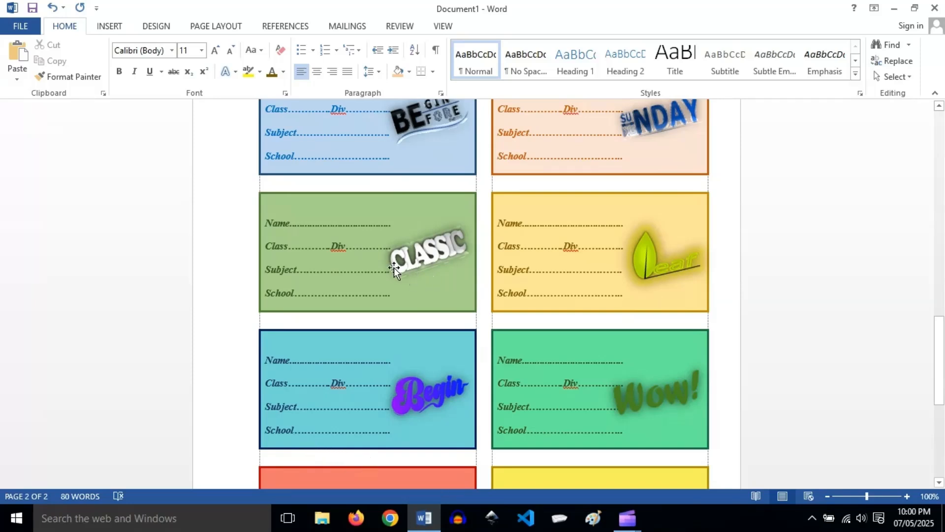
{"action": "left_click", "coordinate": [21, 26]}
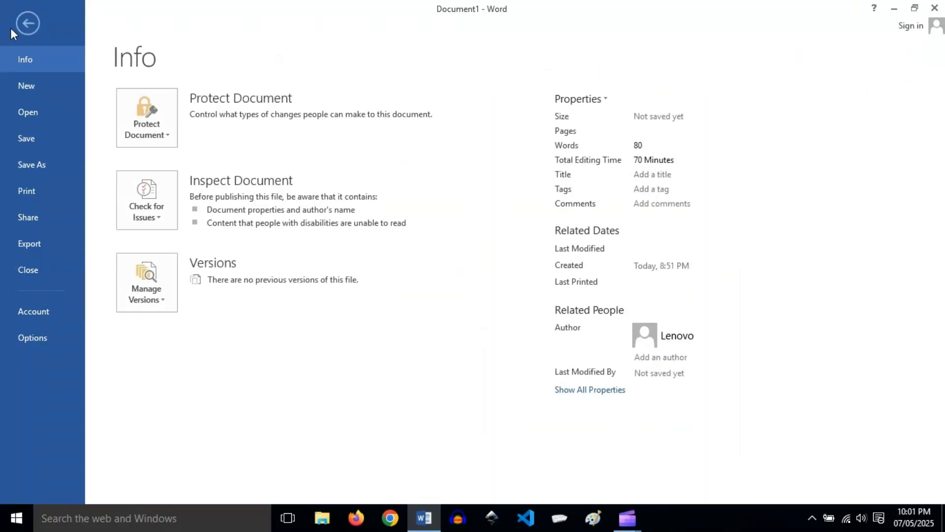
{"action": "left_click", "coordinate": [33, 193]}
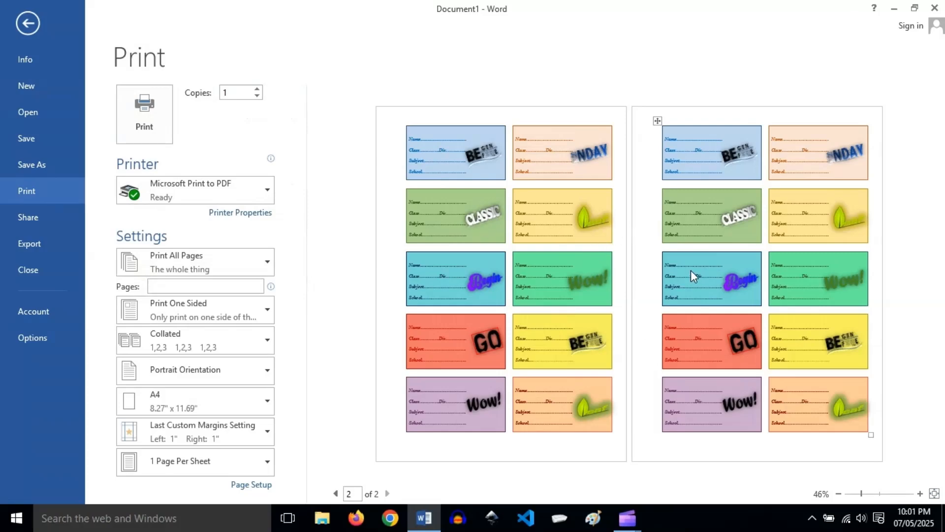
{"action": "left_click", "coordinate": [21, 23]}
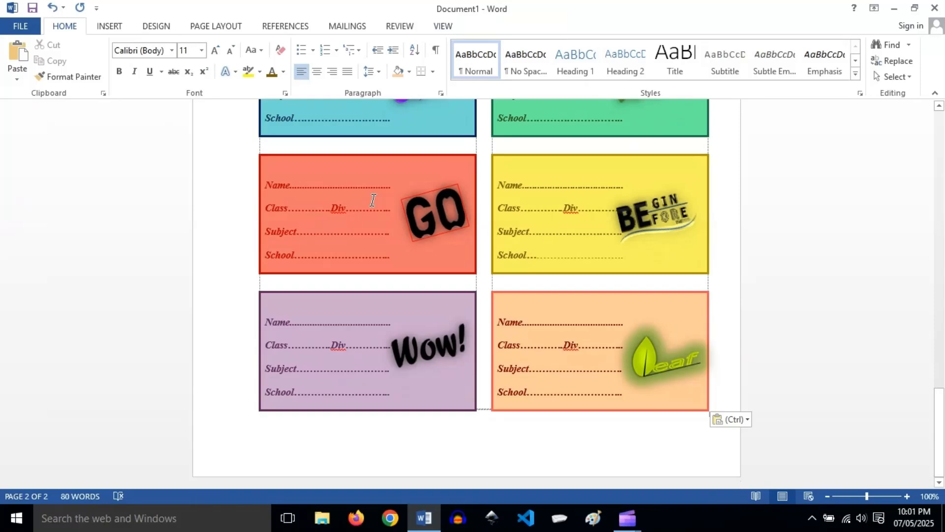
{"action": "key", "text": "ctrl+p"}
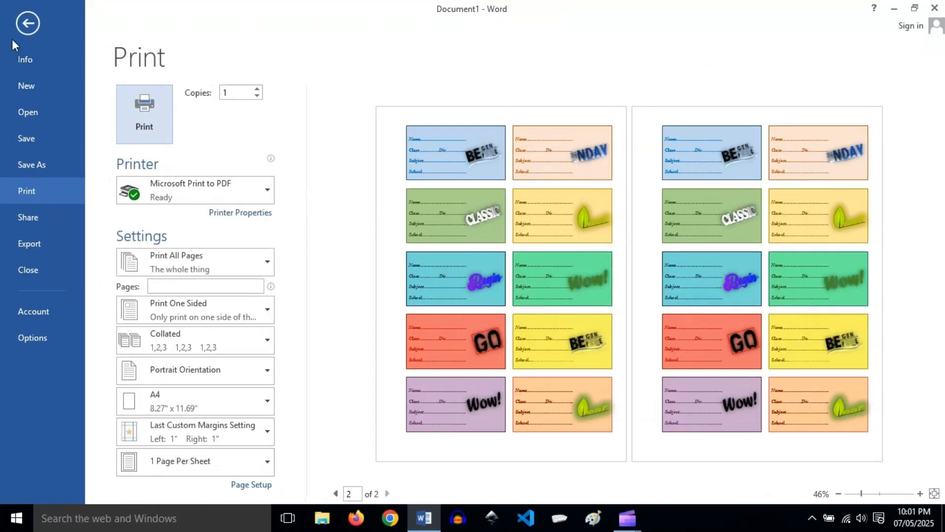
{"action": "left_click", "coordinate": [27, 22]}
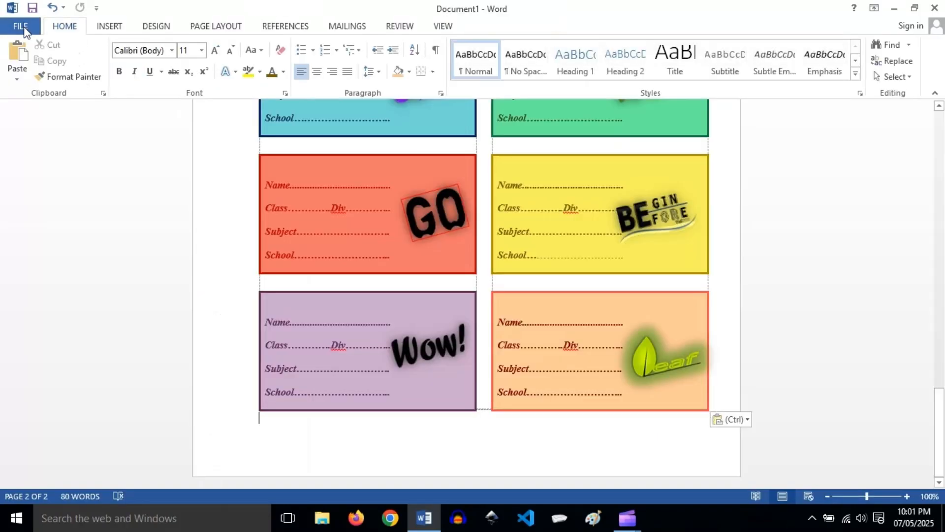
{"action": "scroll", "coordinate": [435, 226], "scroll_direction": "up", "scroll_amount": 15}
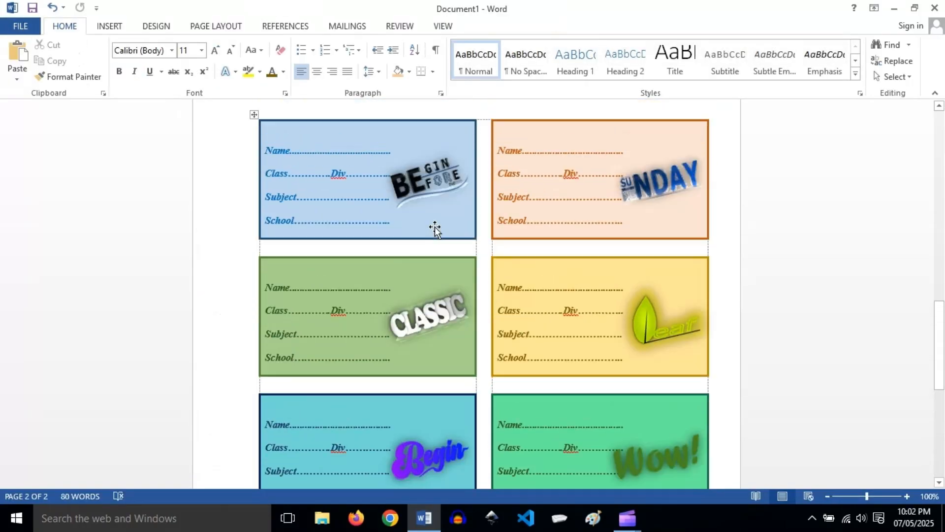
{"action": "scroll", "coordinate": [436, 226], "scroll_direction": "up", "scroll_amount": 12}
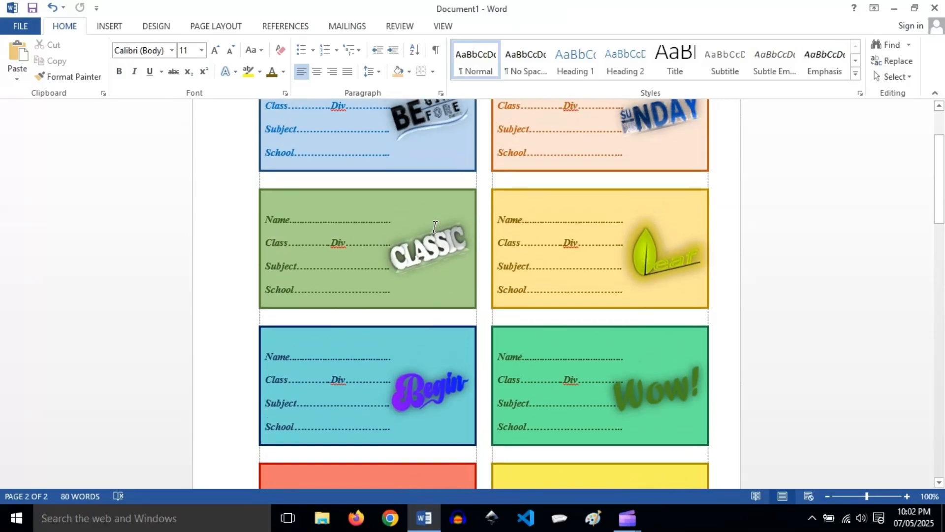